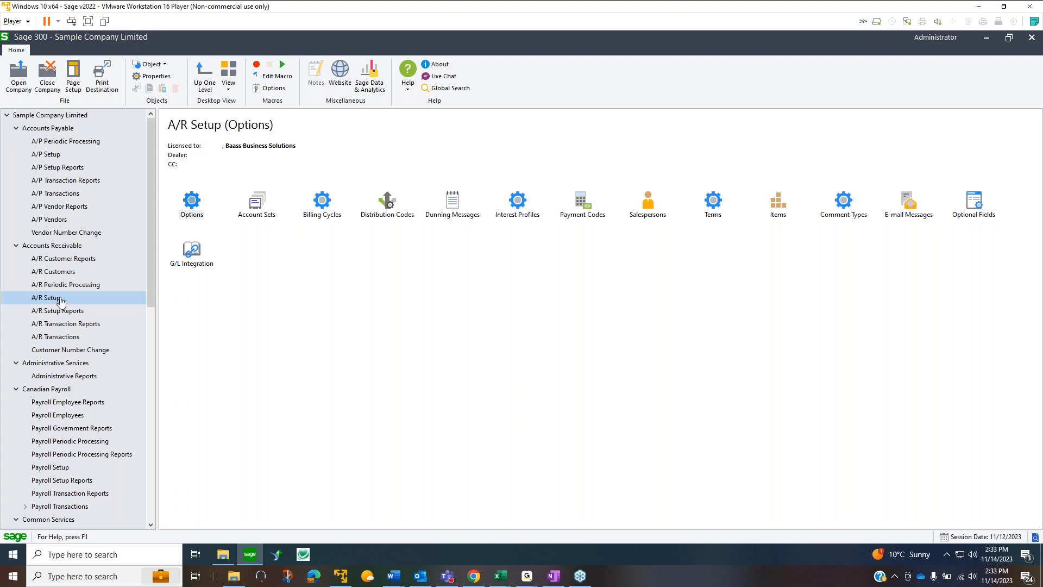
Open the A/R Options and review the company, processing and transaction settings
double_click(187, 205)
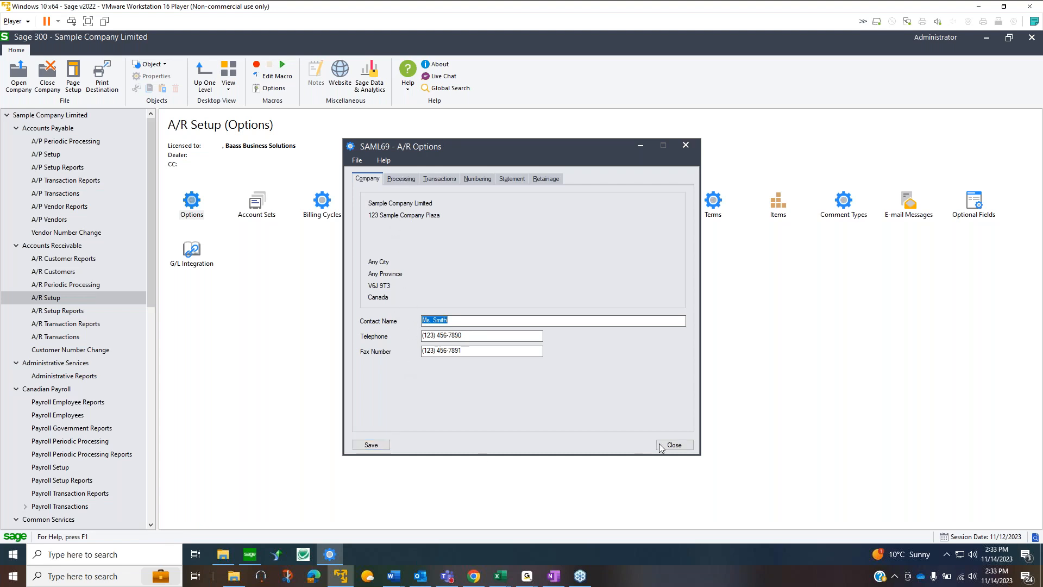
click(402, 180)
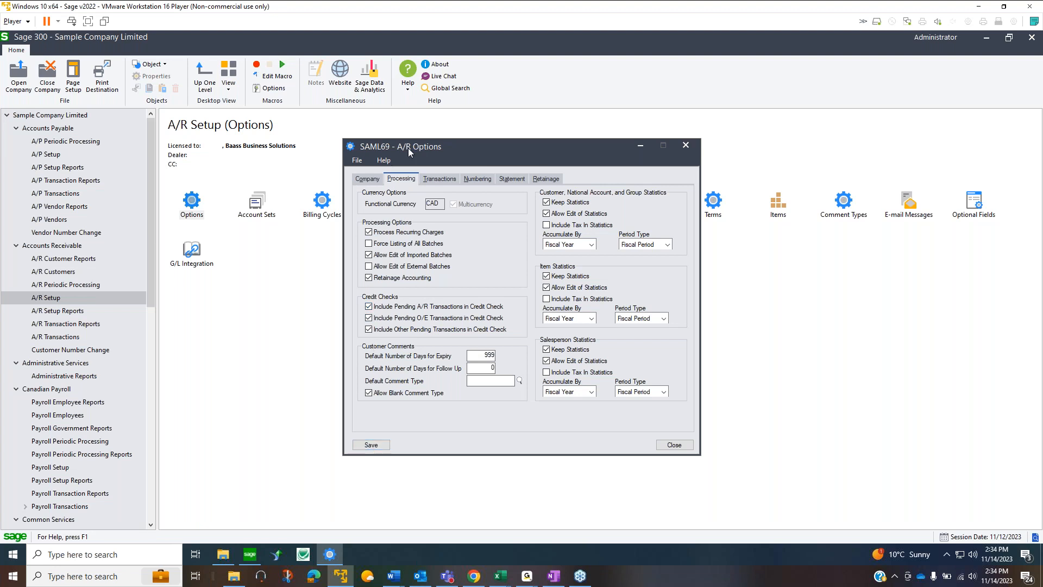
click(447, 179)
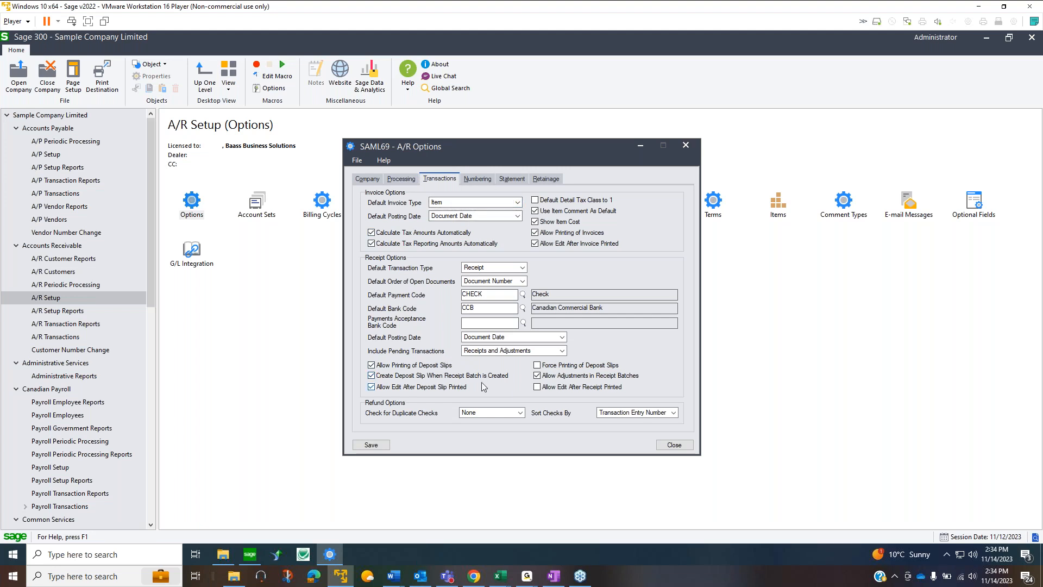
Review the document numbering options, checking the length, prefix and next number fields of the Invoice document type
click(480, 181)
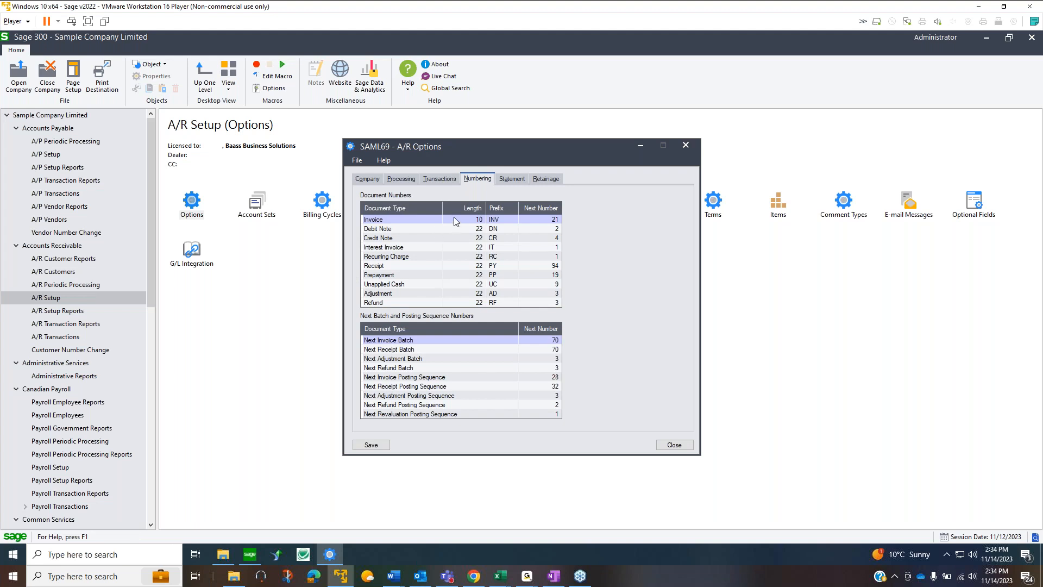
click(476, 220)
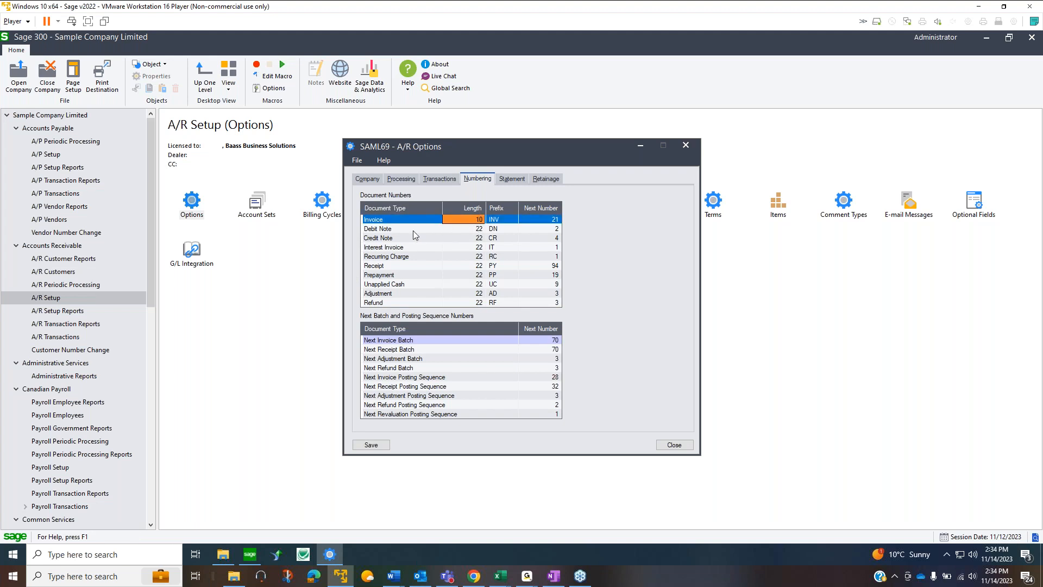
click(478, 222)
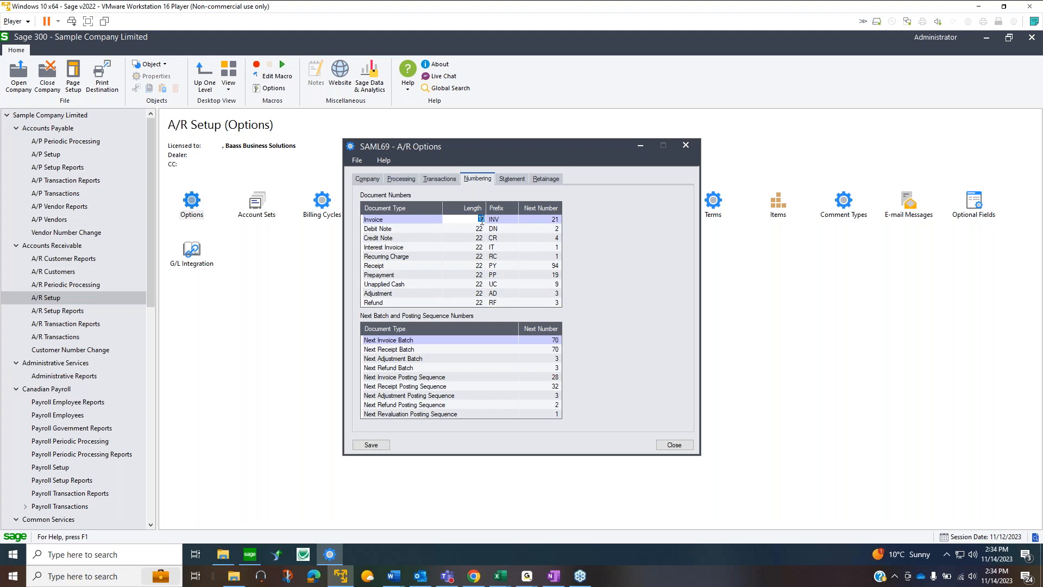
key(Tab)
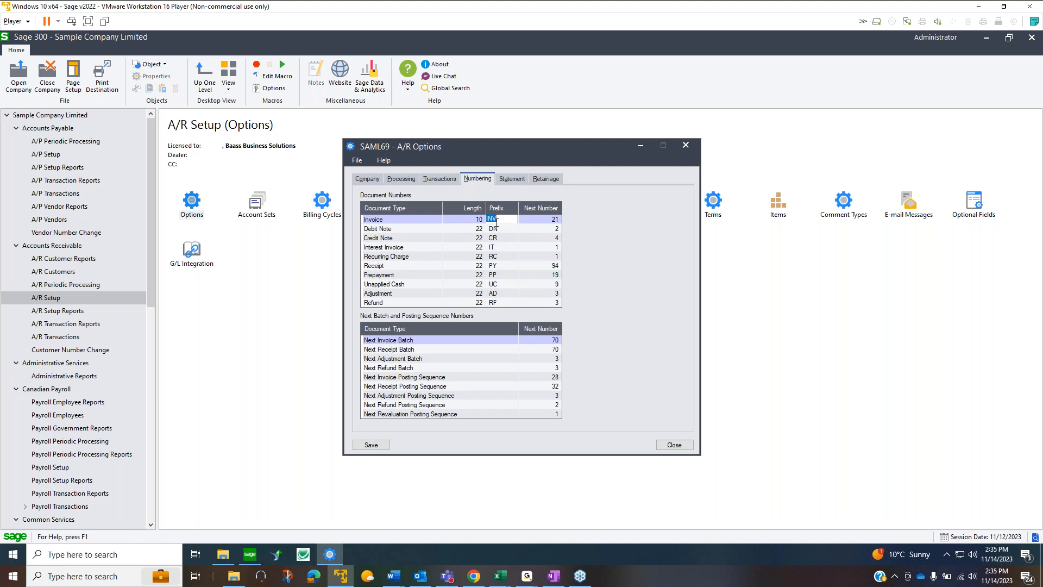
key(Tab)
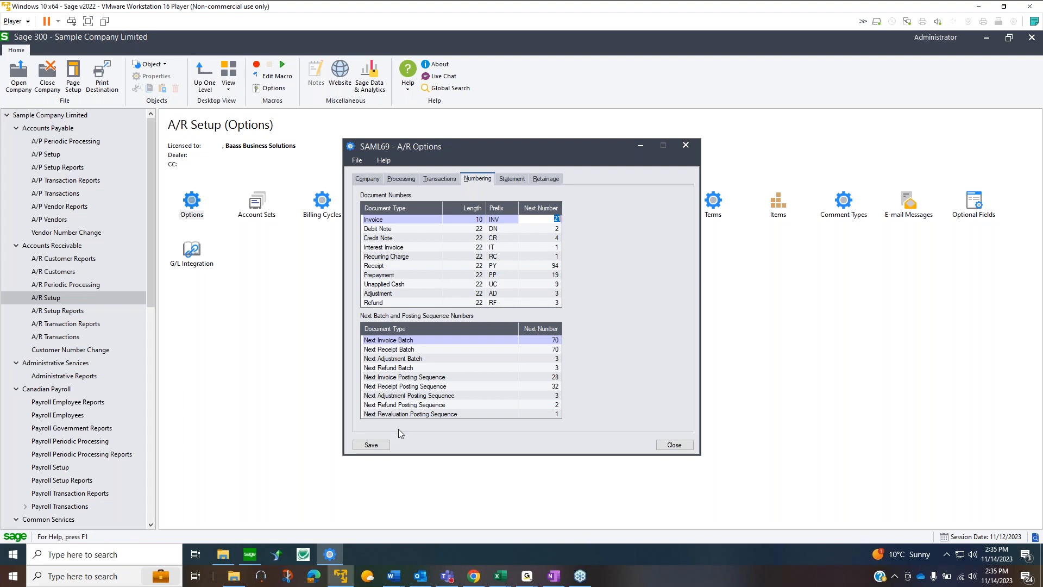
Review the statement aging and retainage options, then close A/R Options without saving
click(510, 180)
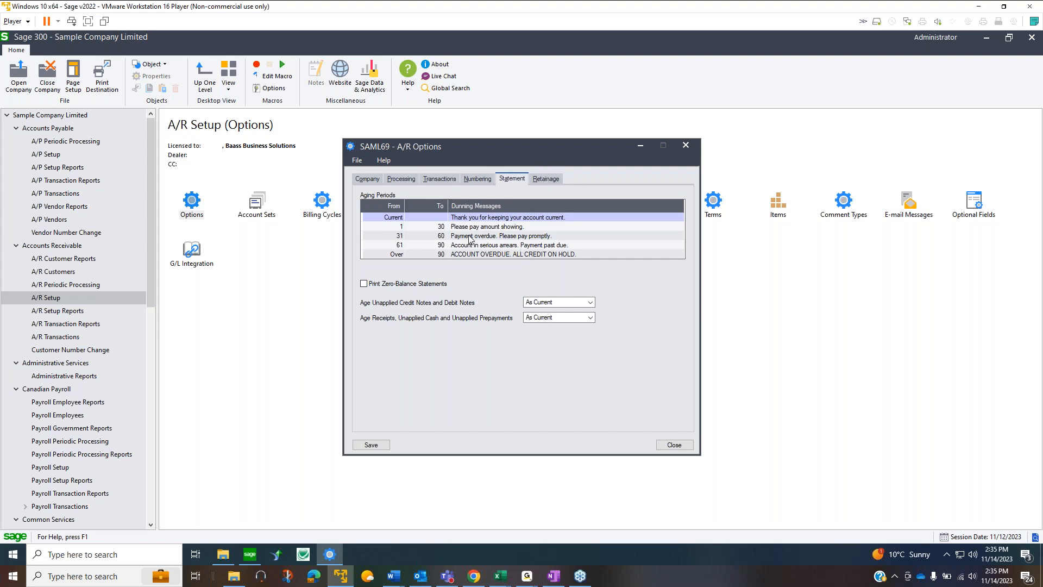
click(550, 182)
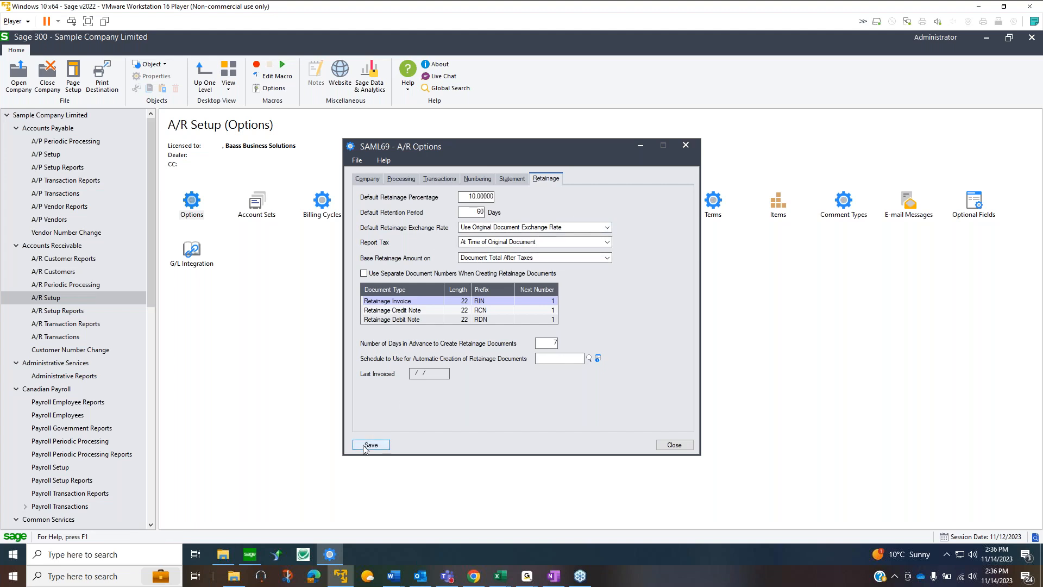
click(674, 444)
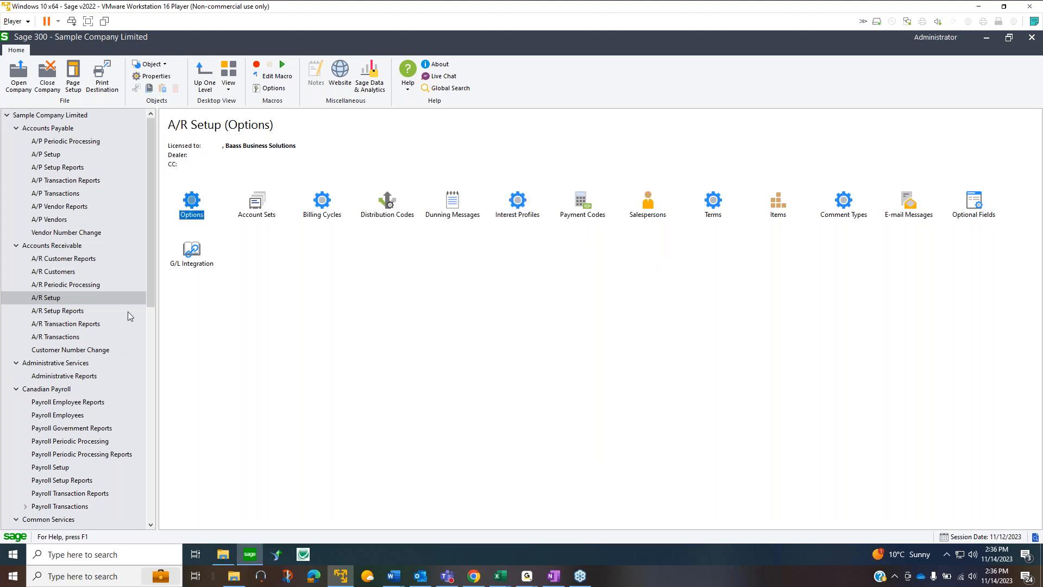
Open A/R Account Sets, load the TRADE account set to review its general ledger accounts, and close the window
click(256, 204)
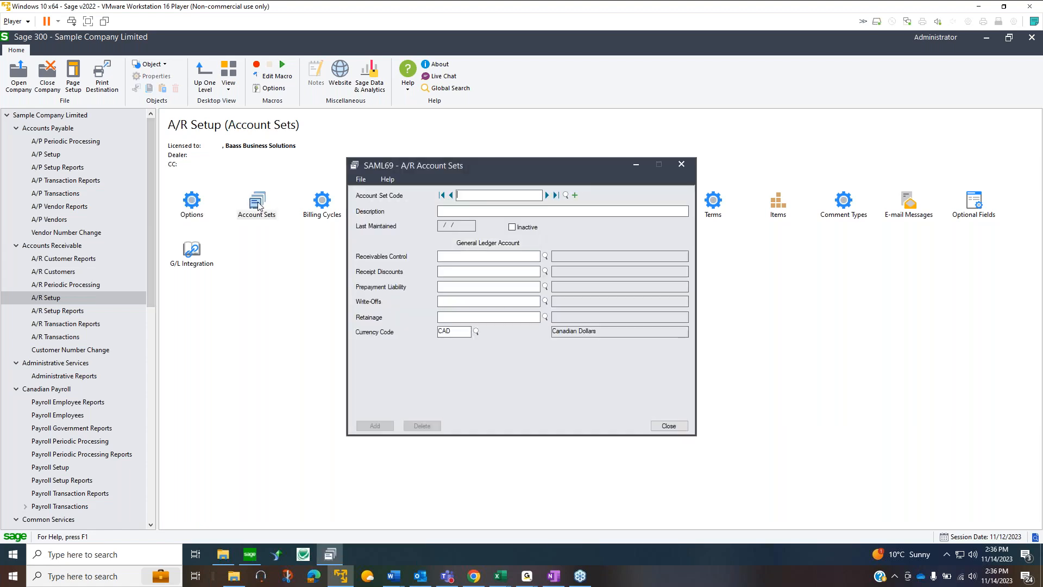
click(566, 195)
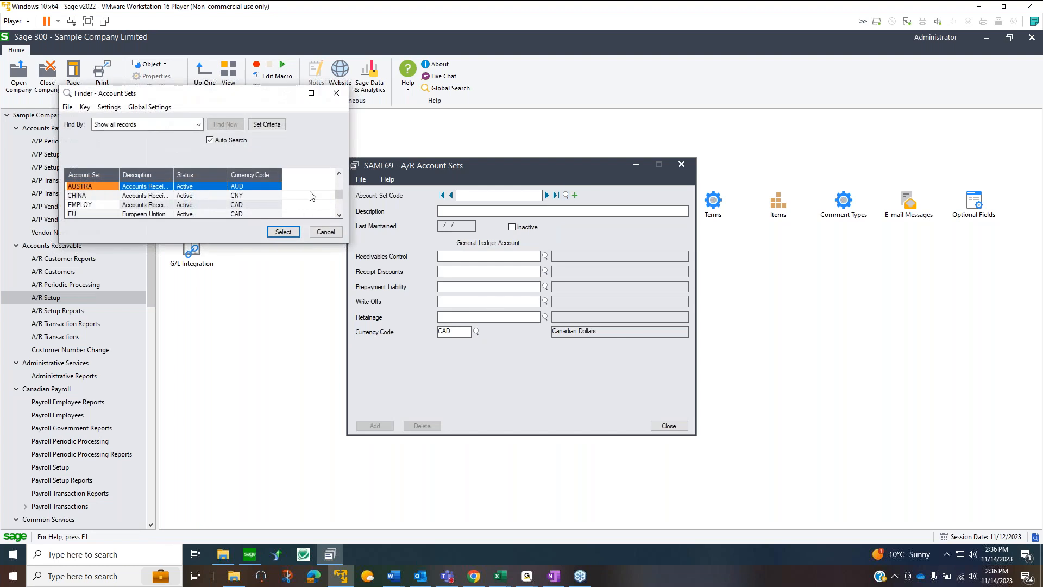
scroll(157, 190, down, 2)
scroll(156, 190, down, 5)
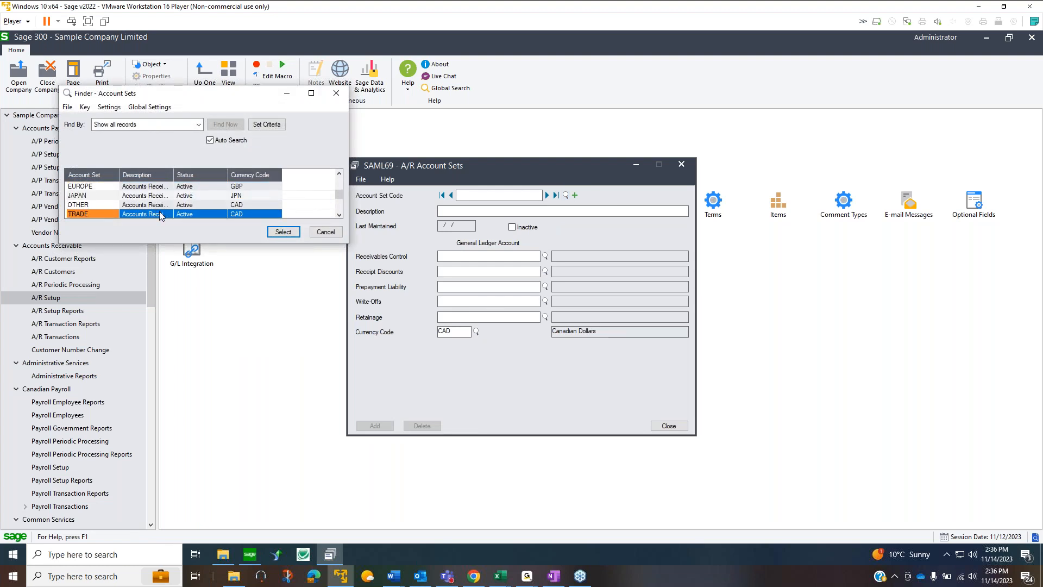
click(283, 232)
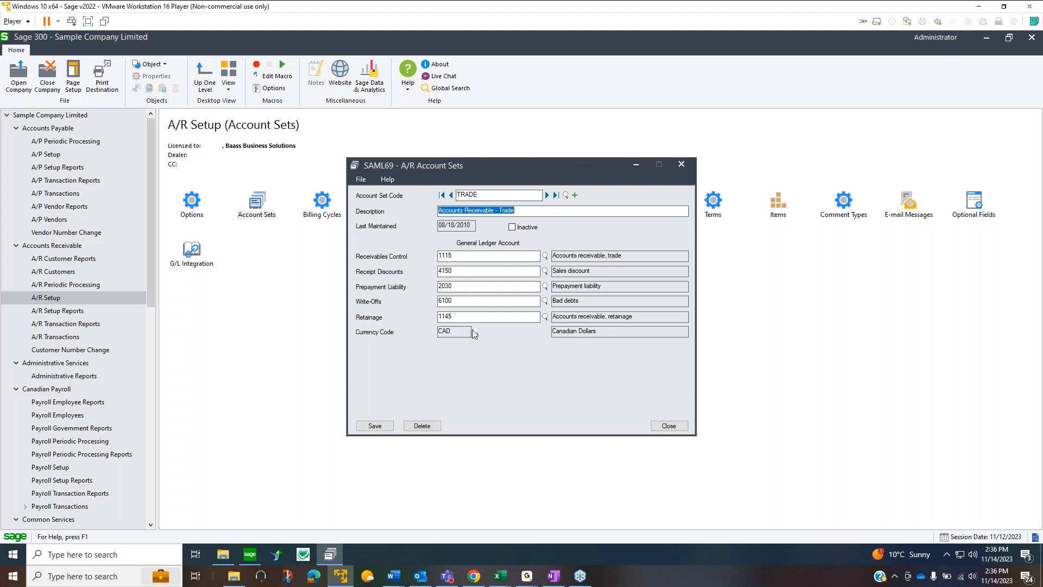
click(566, 194)
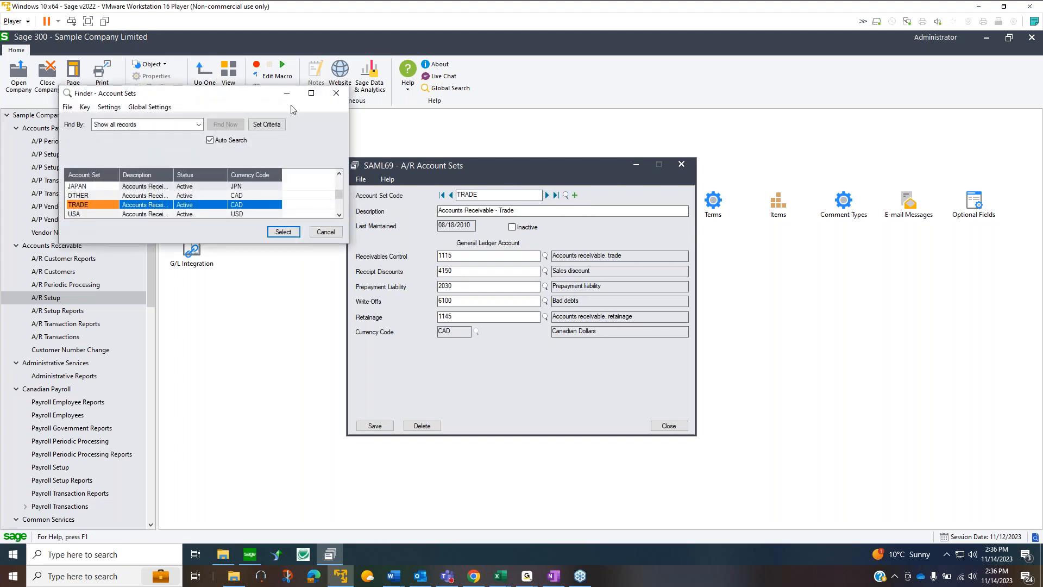
click(335, 95)
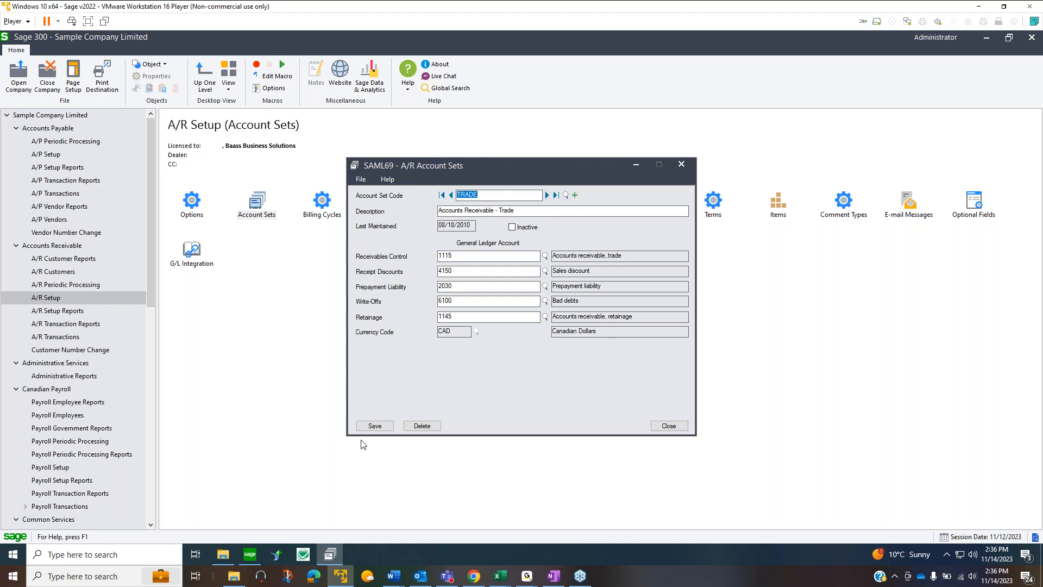
click(669, 426)
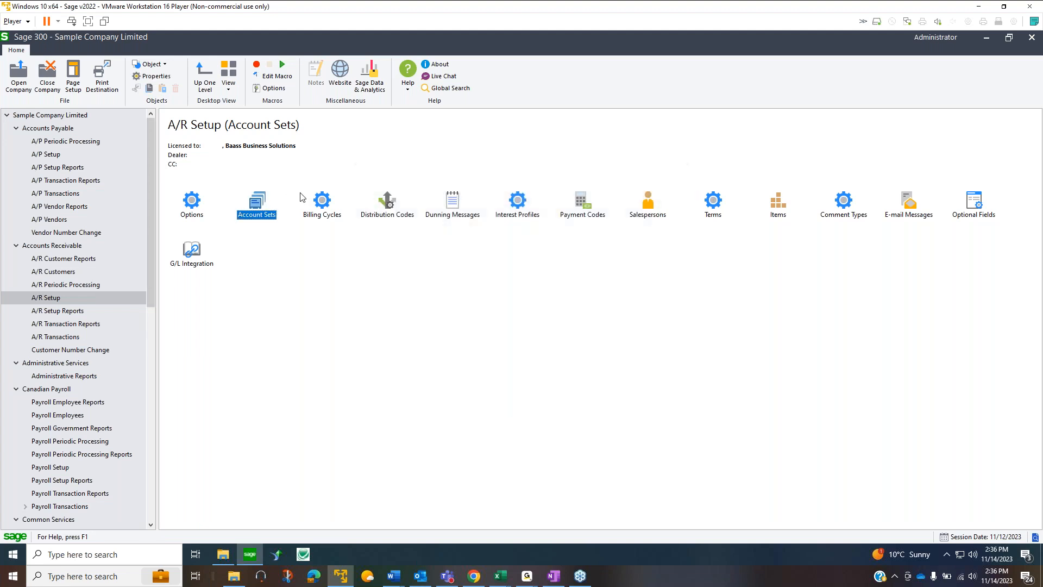
Open A/R Billing Cycles, load the monthly cycle BILLMT to review its frequency and remit-to details, and close the window
double_click(322, 204)
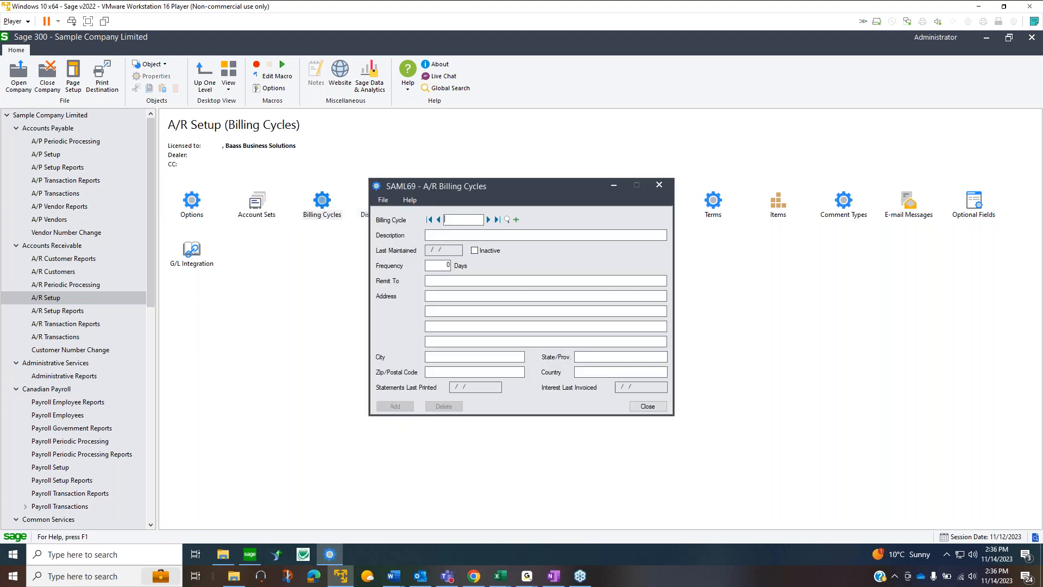
click(507, 217)
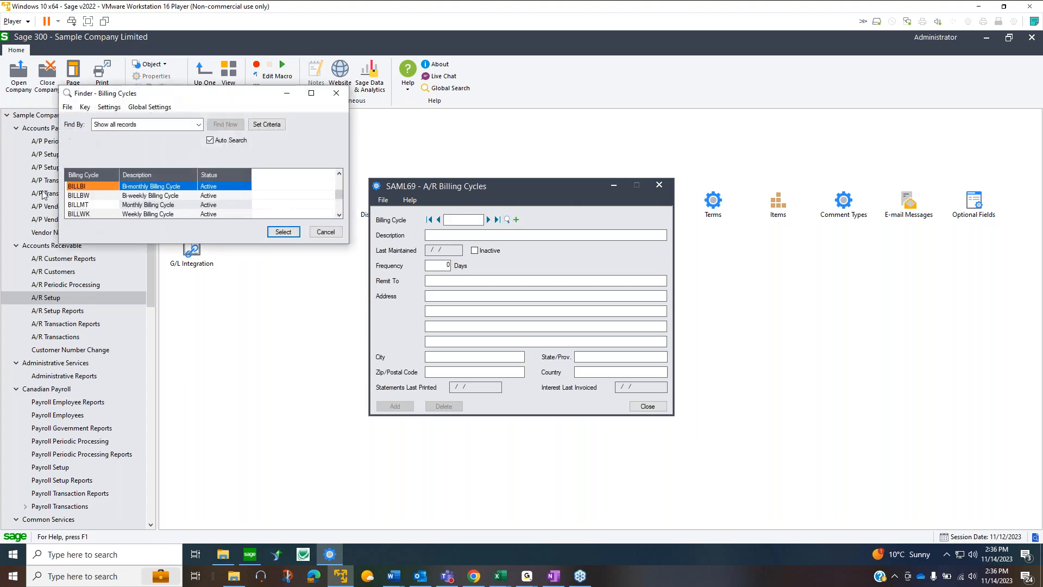
double_click(134, 205)
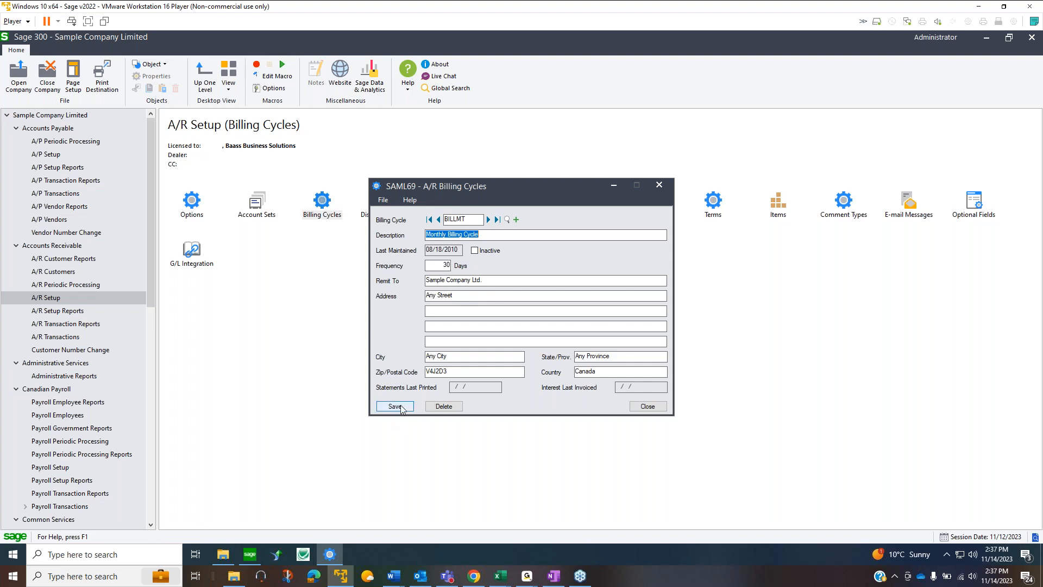
click(648, 406)
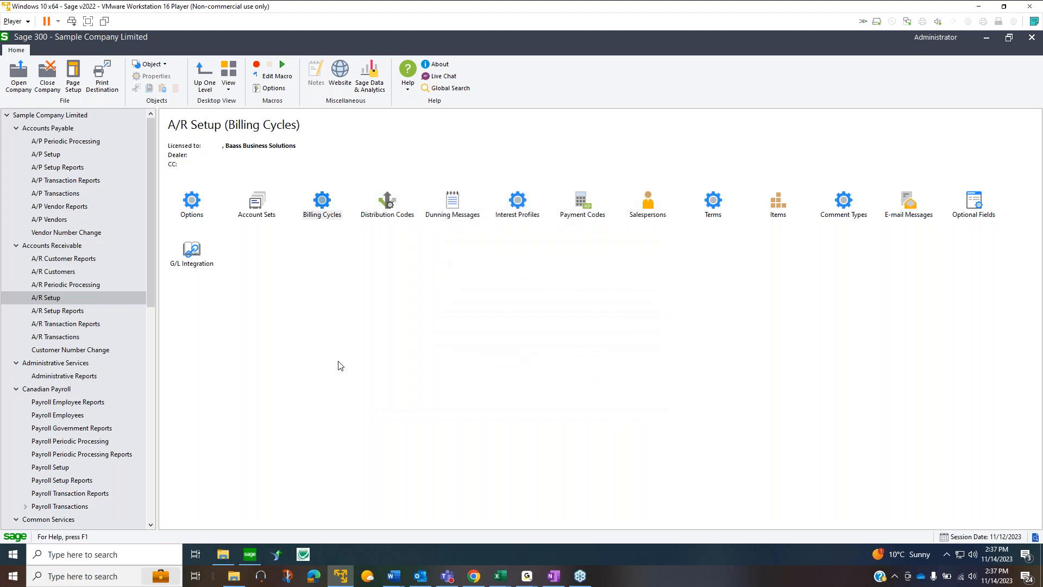
click(320, 221)
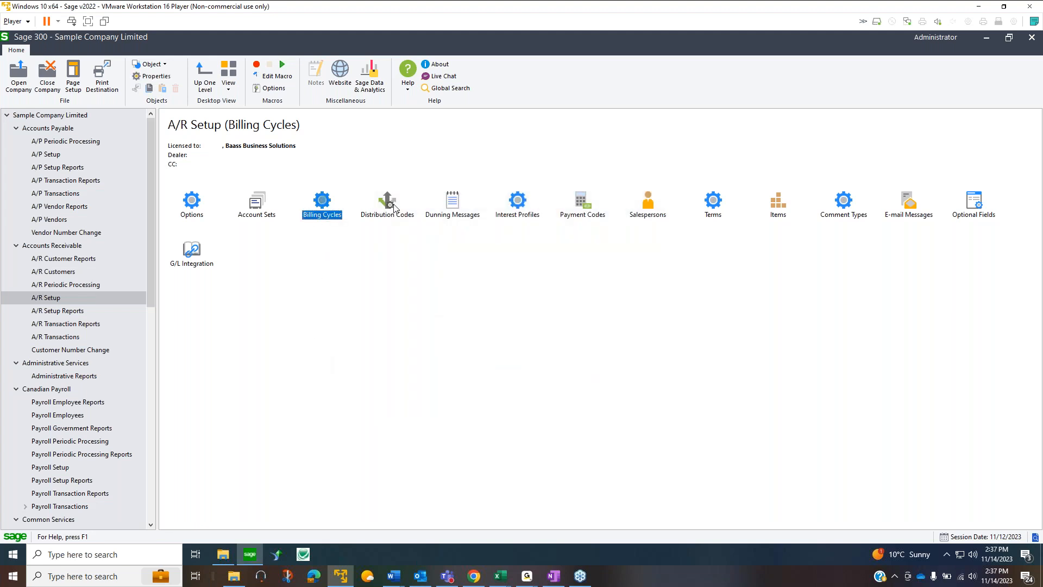
Open A/R Distribution Codes, load the DESK code to review its revenue, inventory and cost accounts, and close the window
double_click(394, 208)
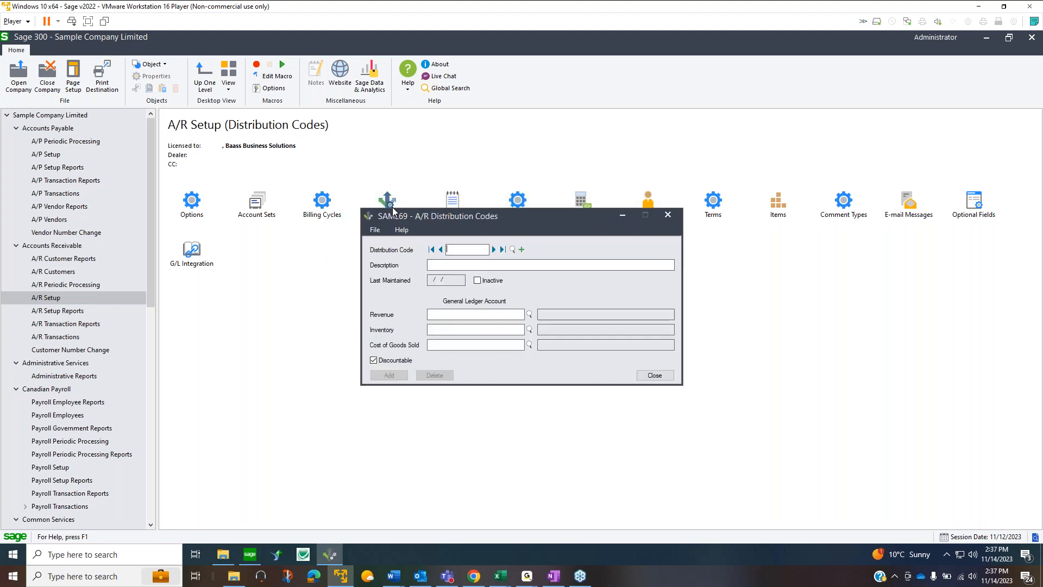
click(512, 250)
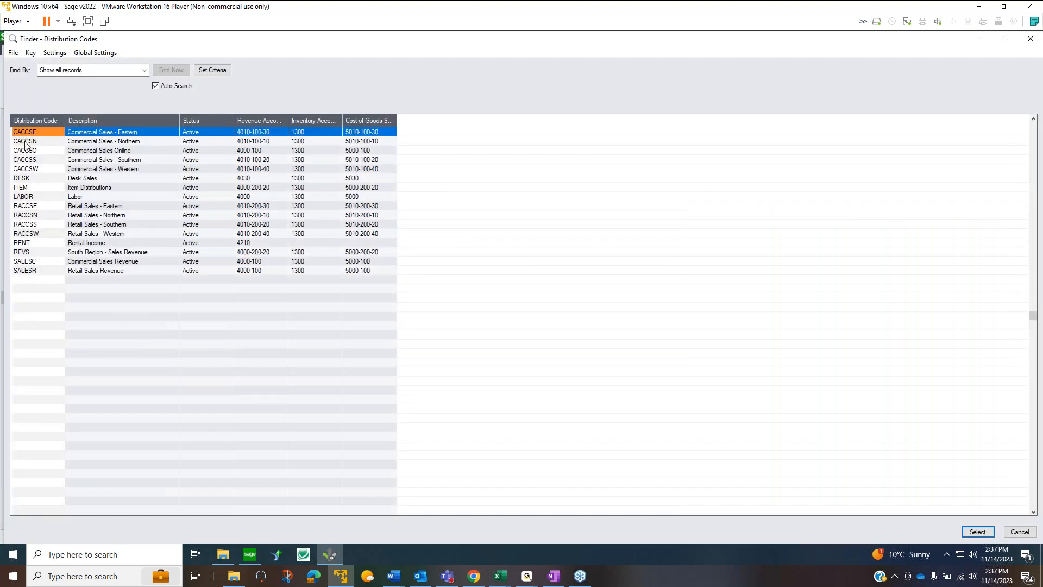
click(19, 180)
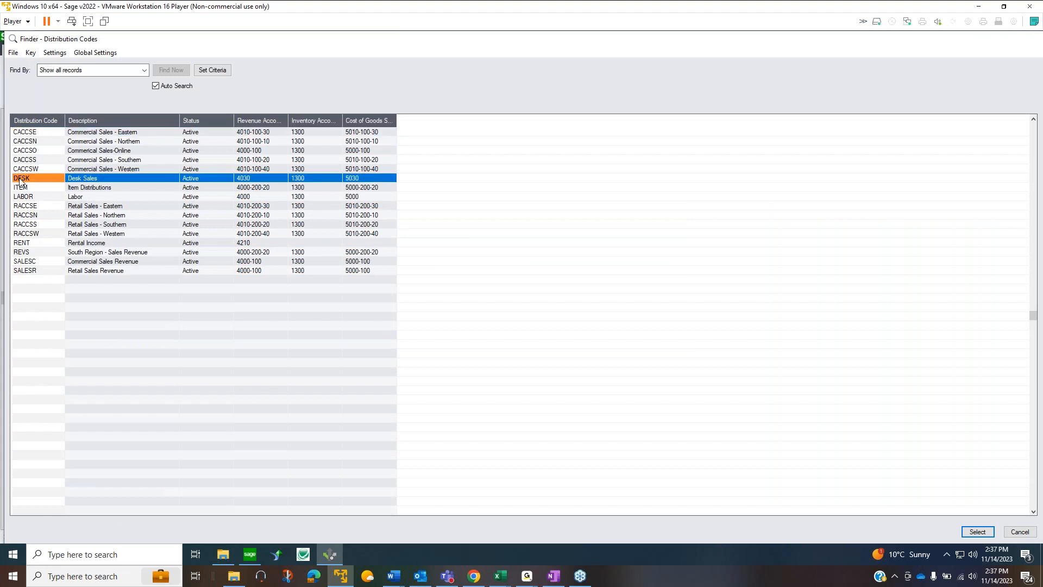
double_click(20, 179)
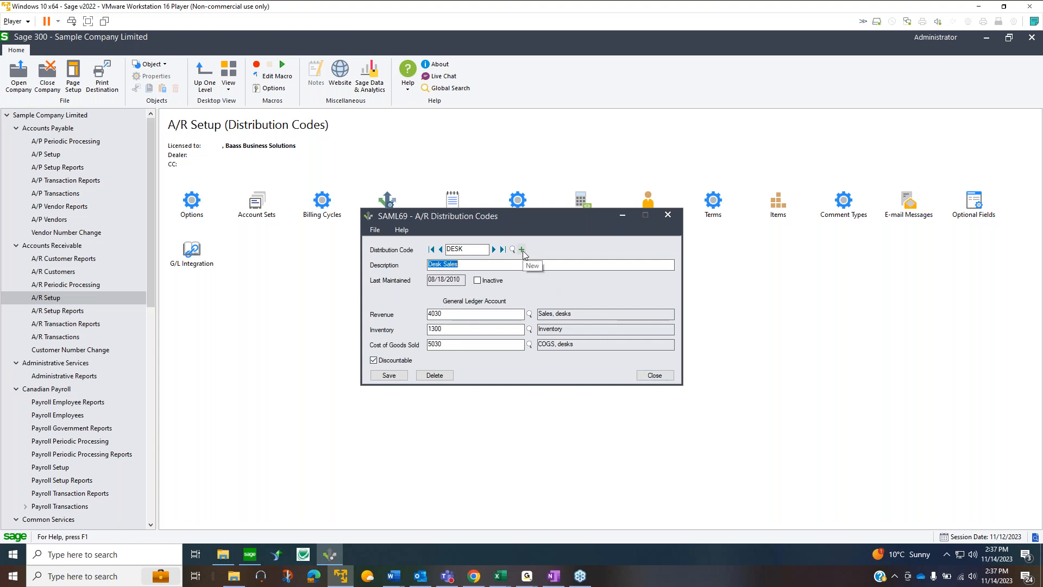
click(656, 375)
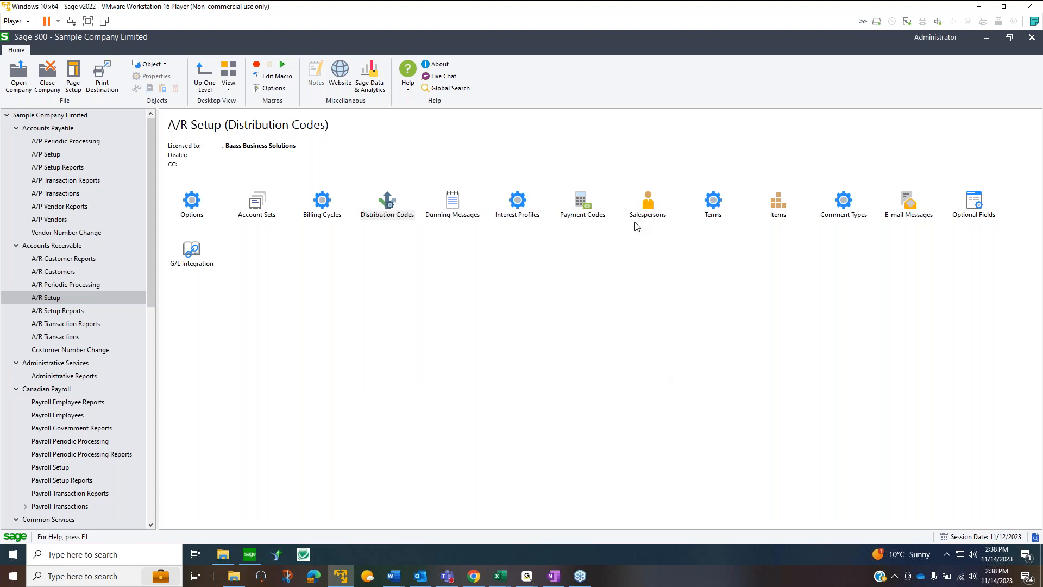
Open A/R Dunning Messages, load the DEFAULT code to review its message for each aging period, and close the window
double_click(453, 201)
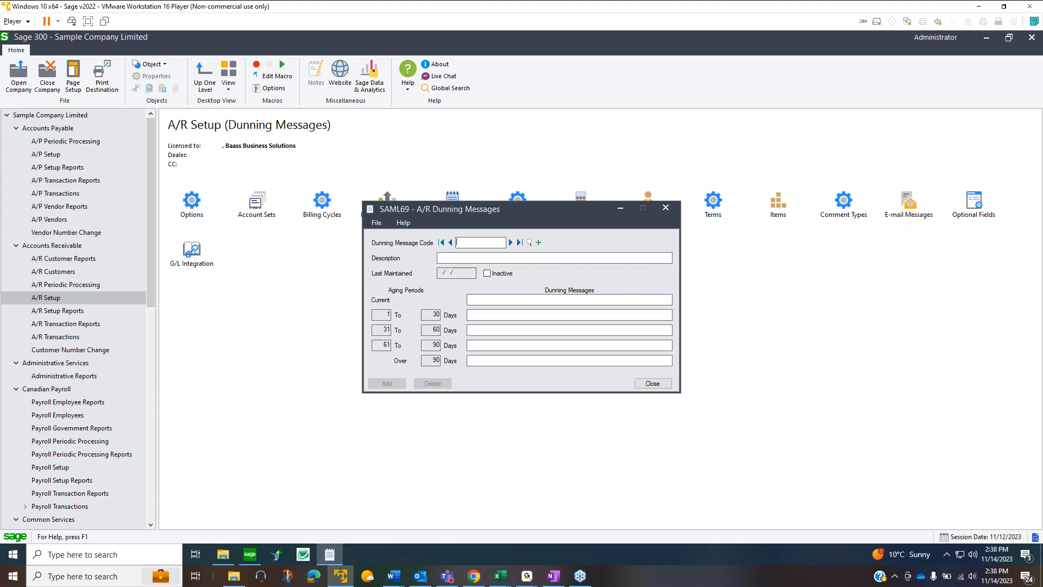
click(529, 242)
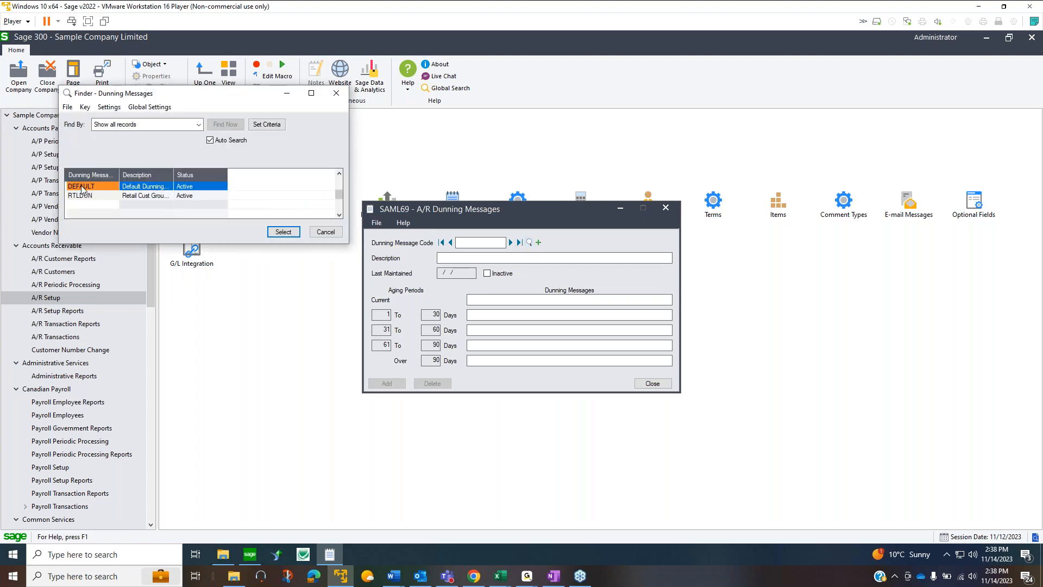
click(282, 232)
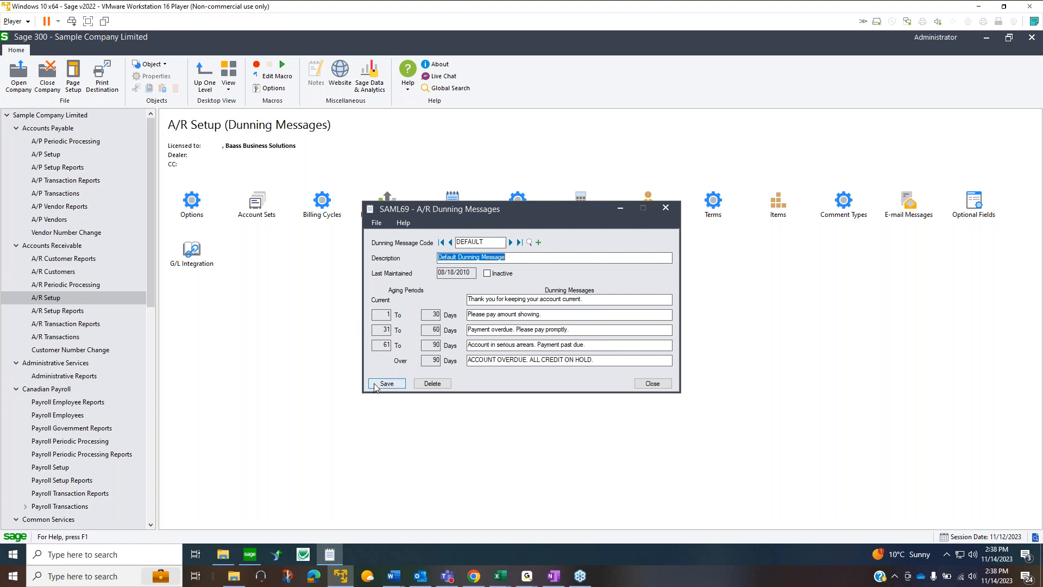
click(658, 387)
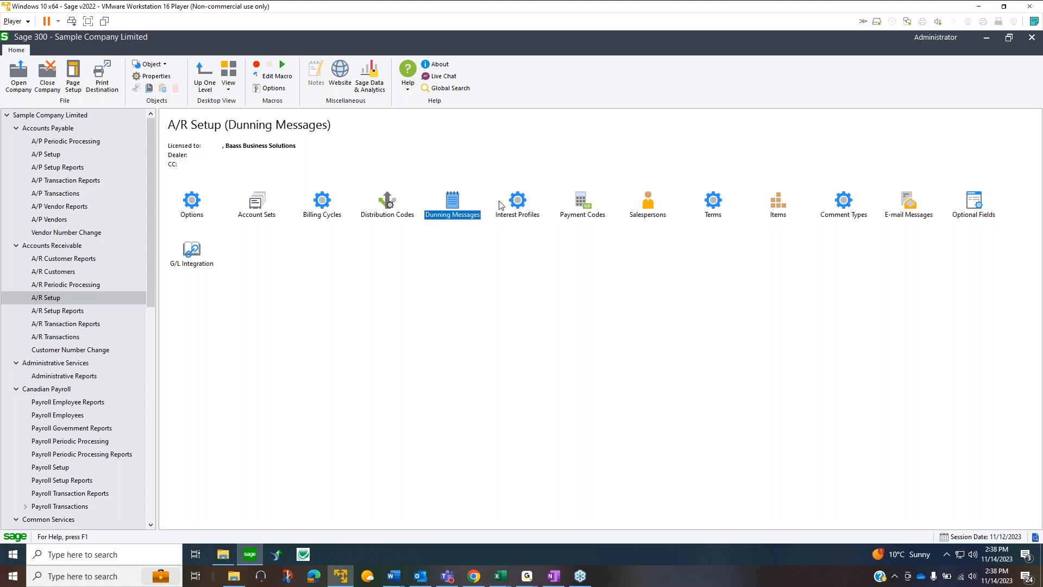
Open A/R Interest Profiles, load the retail profile INTRTL to review its interest settings and currency rates, and close the window
double_click(518, 202)
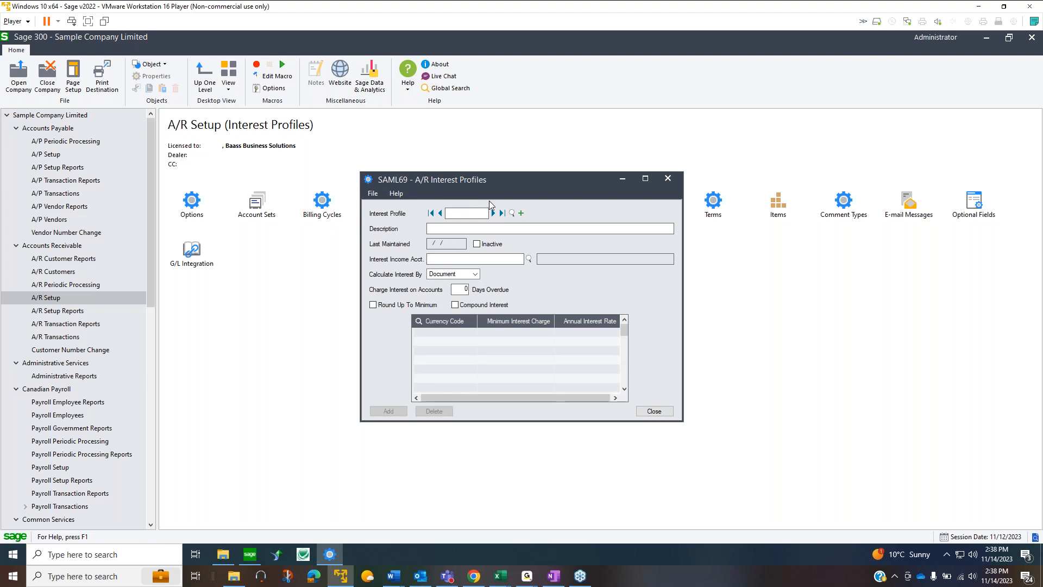
click(513, 212)
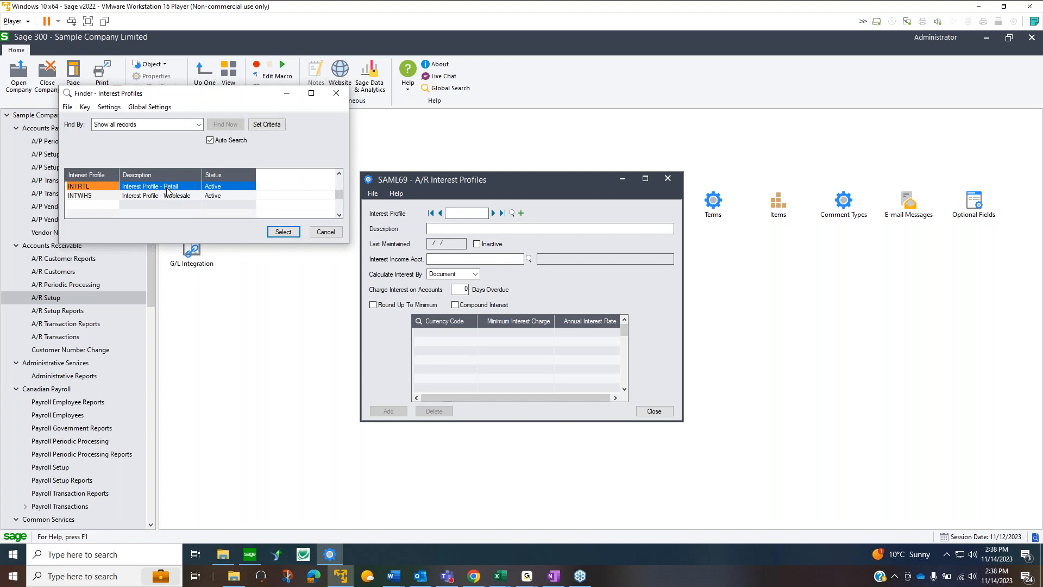
click(168, 187)
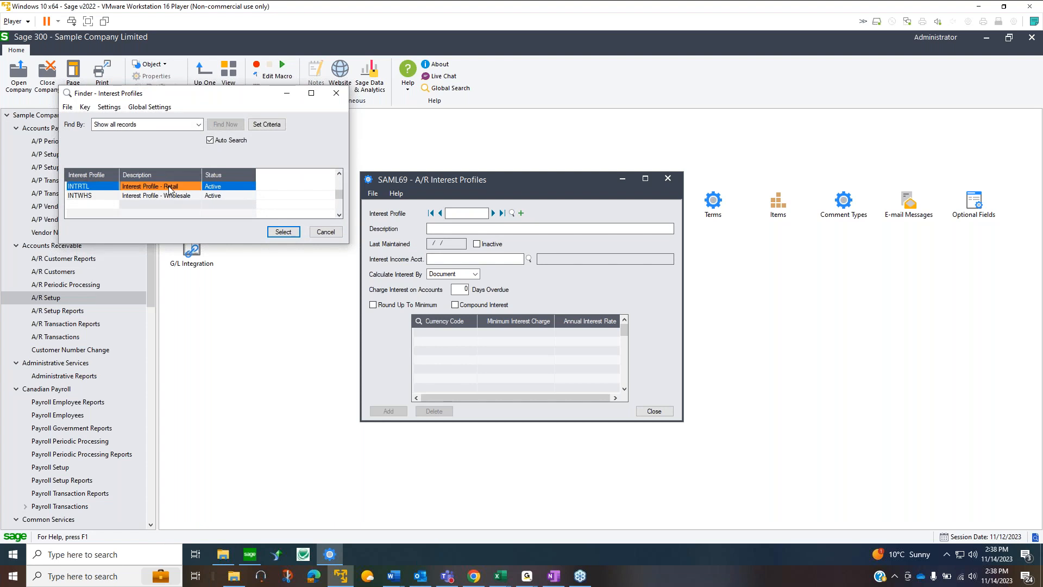
click(283, 232)
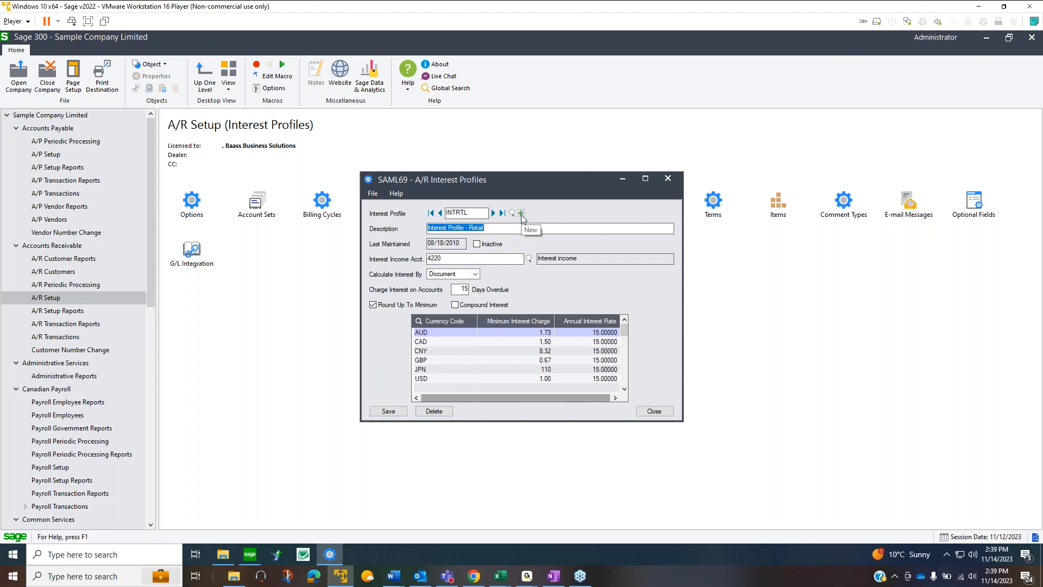
click(654, 411)
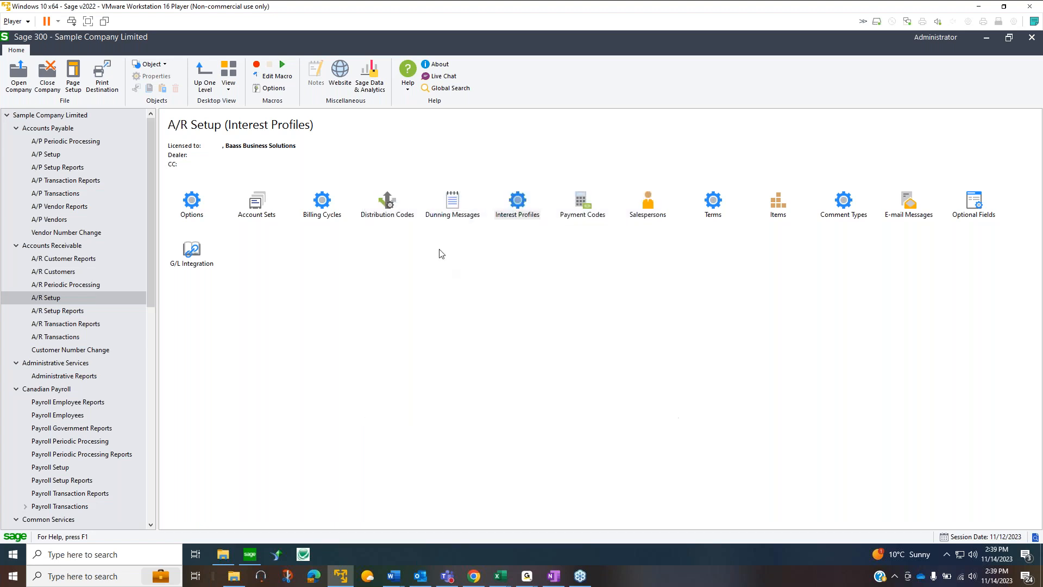
Open A/R Payment Codes and look through the full list of existing payment codes and their payment types
double_click(583, 200)
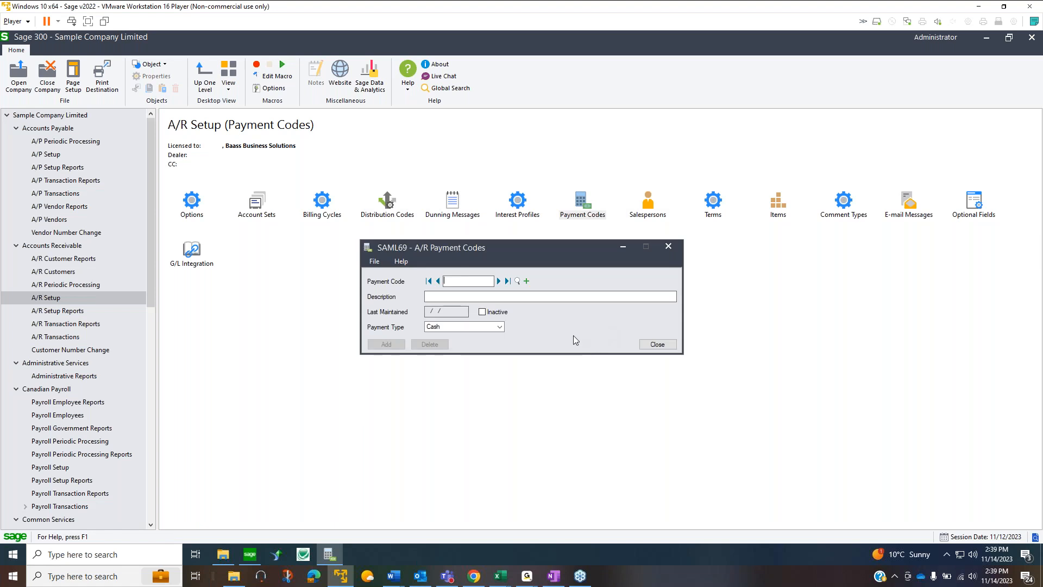
click(517, 281)
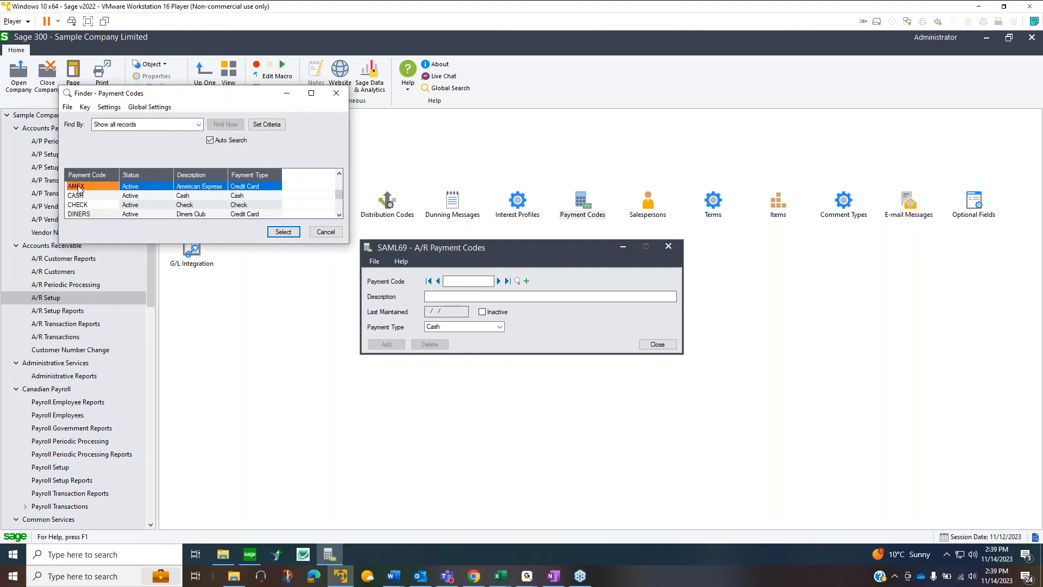
key(Down)
key(Down)
key(Down)
key(Down)
key(Down)
key(Down)
key(Down)
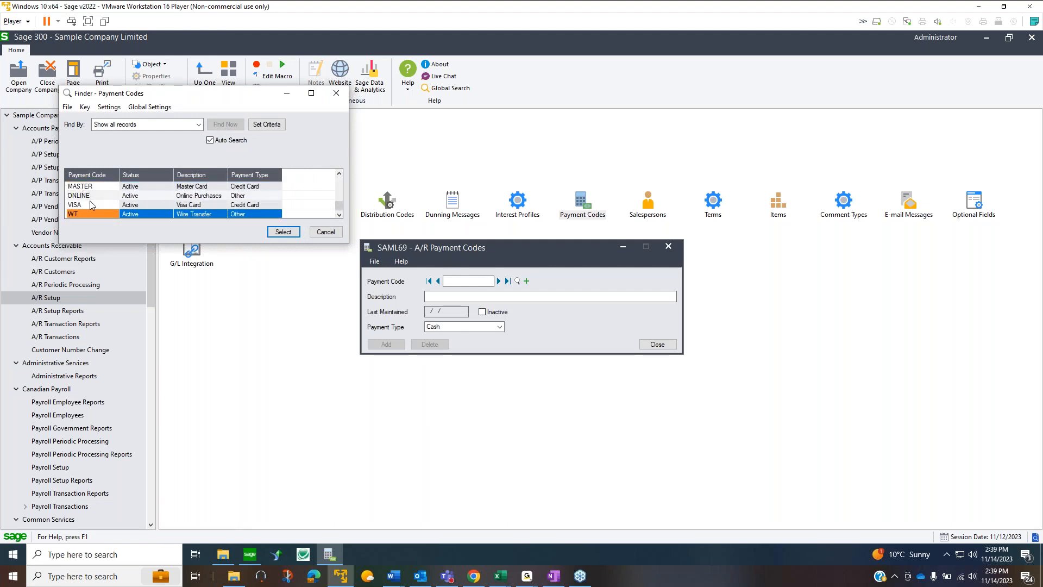
scroll(89, 201, up, 7)
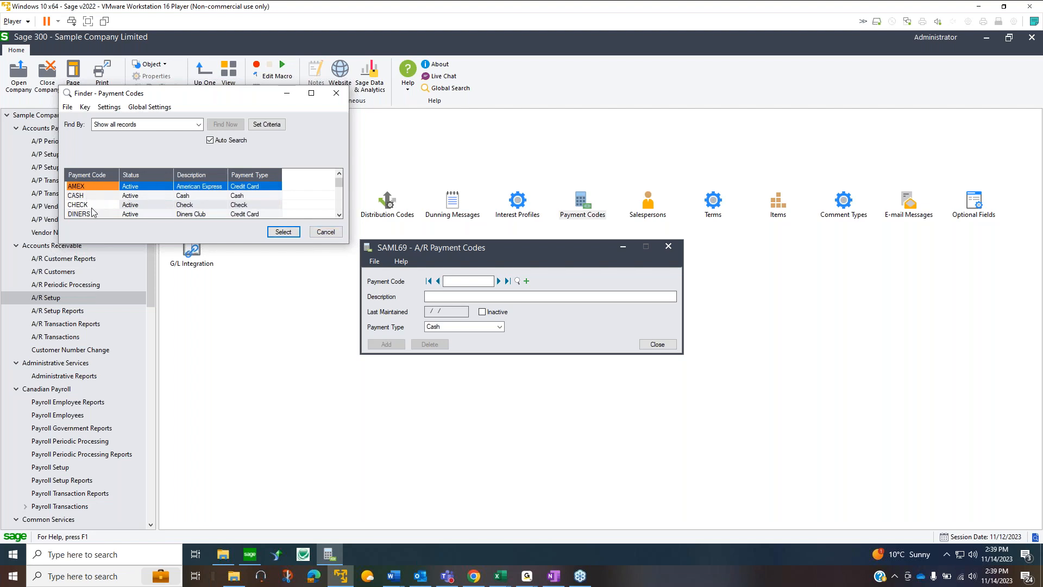
Load the CHECK payment code, review the available payment types without changing the selection, and close the window
click(92, 205)
click(287, 234)
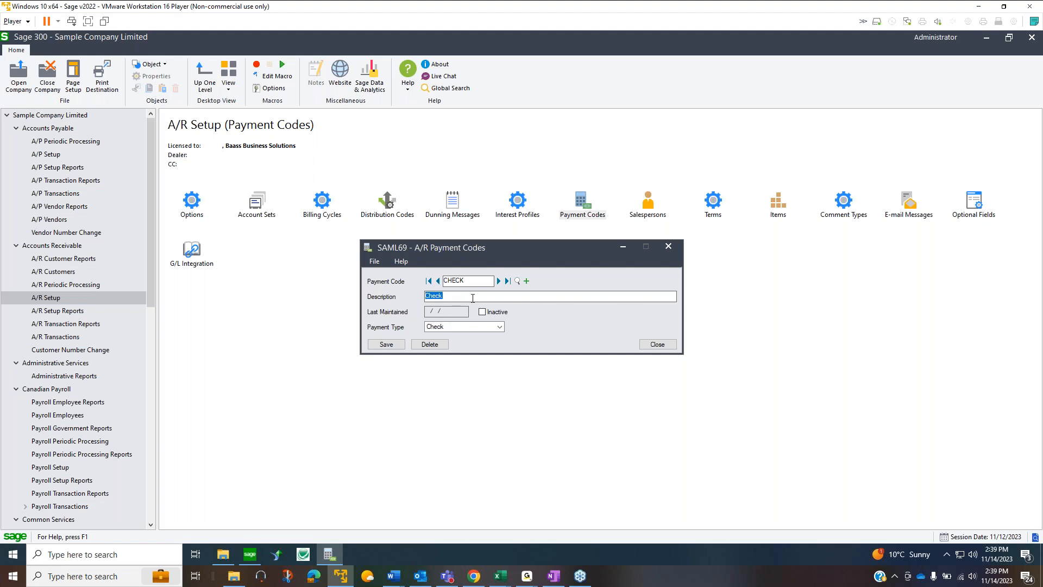
click(500, 327)
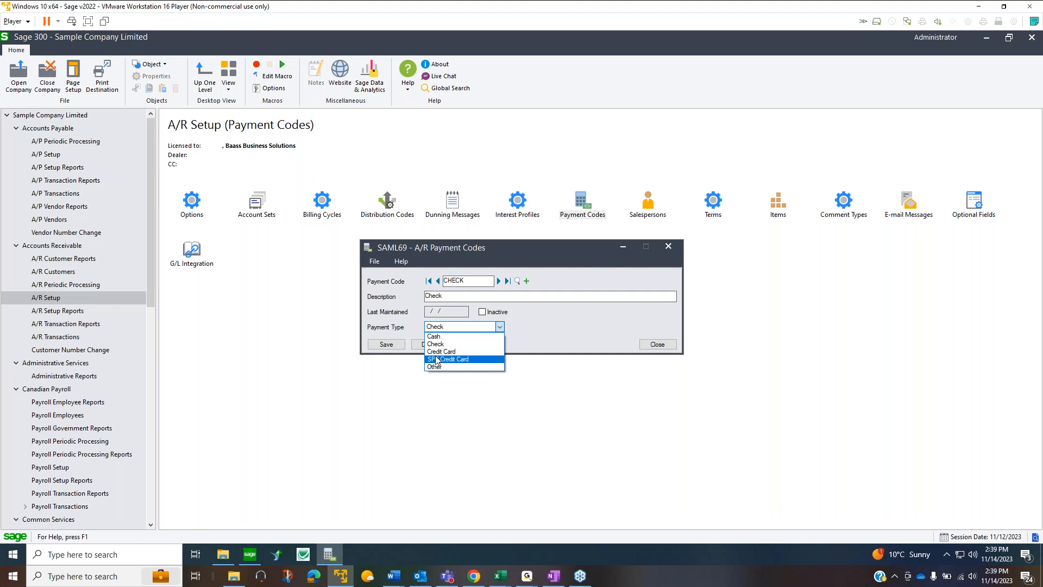
click(505, 328)
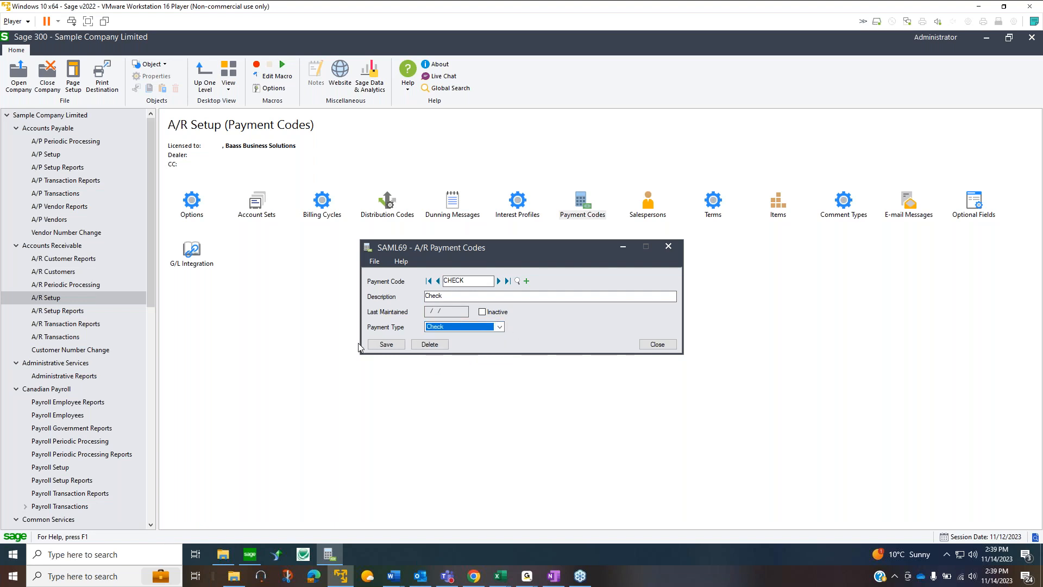
click(672, 346)
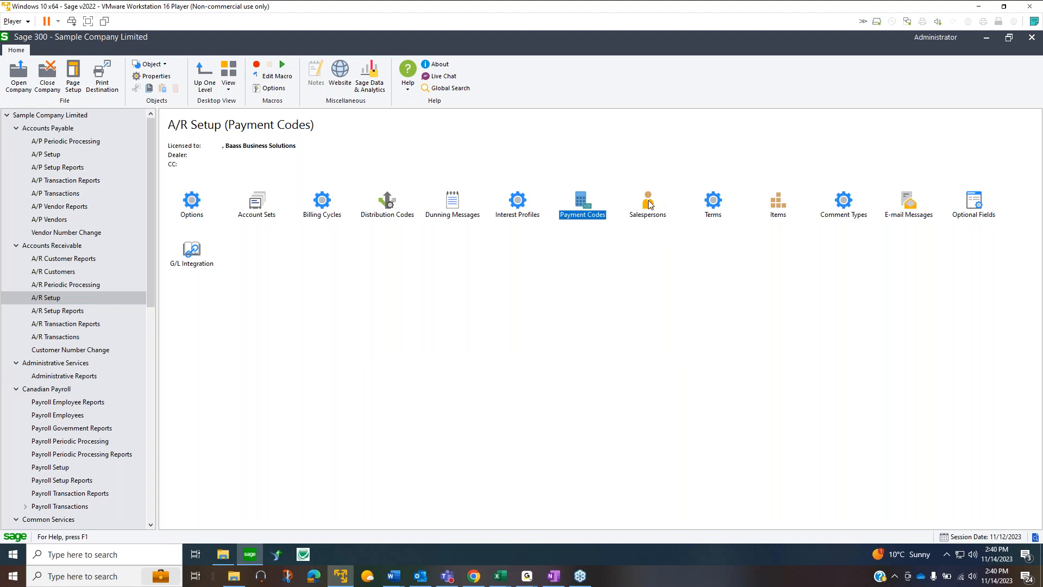
Open A/R Salespersons, load salesperson code BB, enable paid commissions and set the commission rate to 2%
double_click(650, 204)
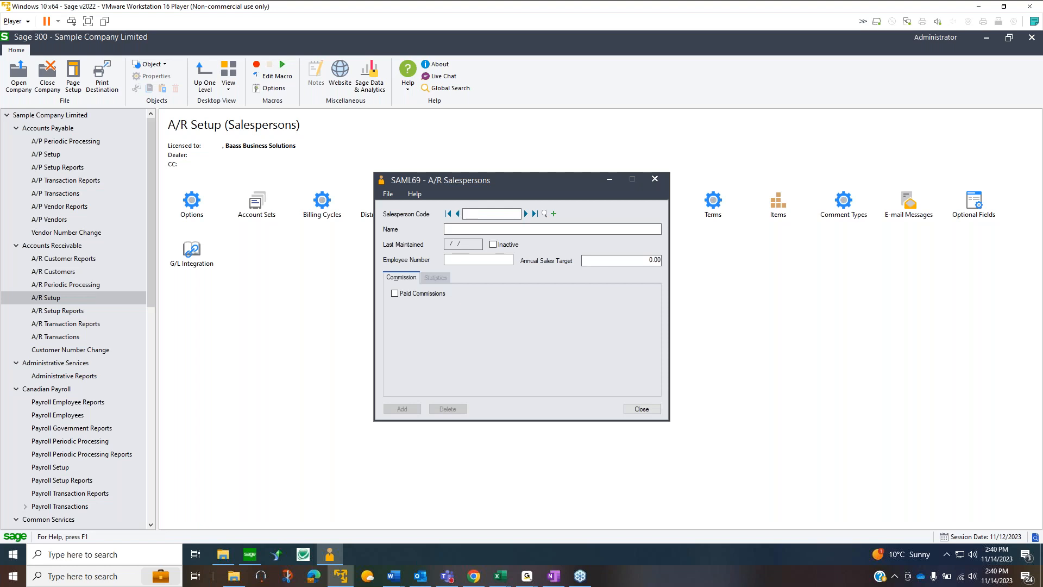
click(544, 214)
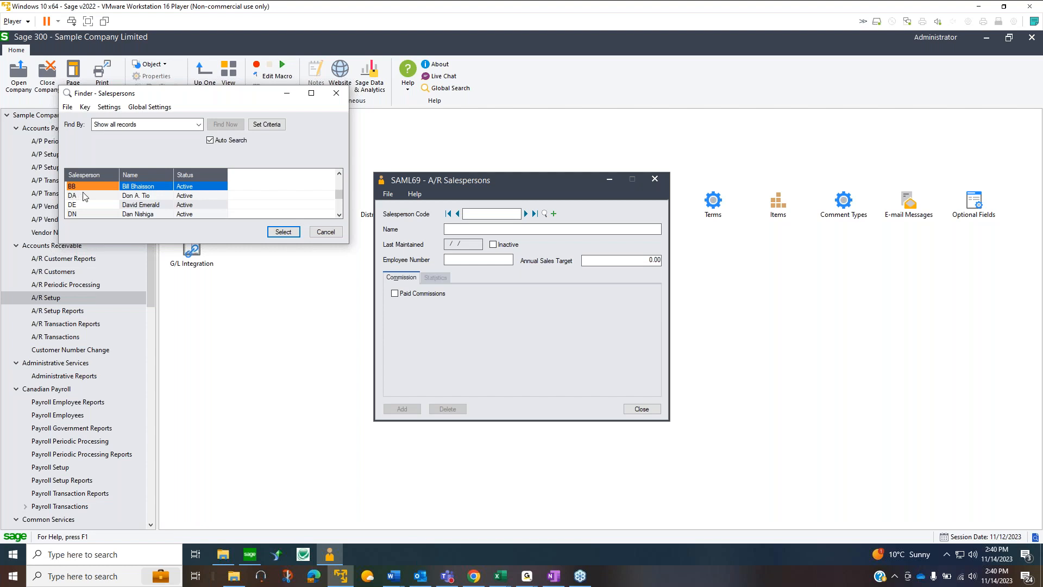
click(297, 232)
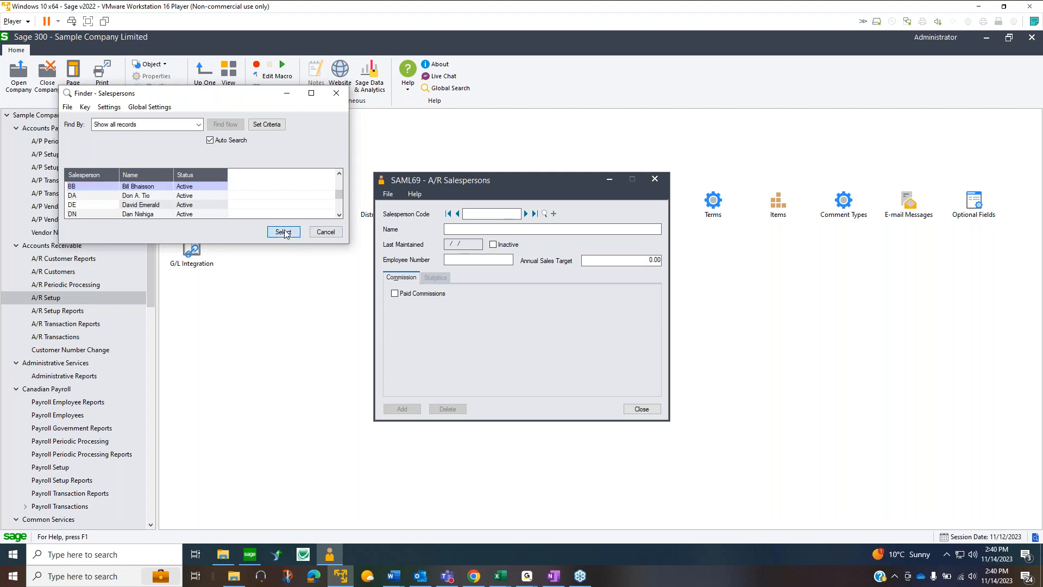
click(395, 294)
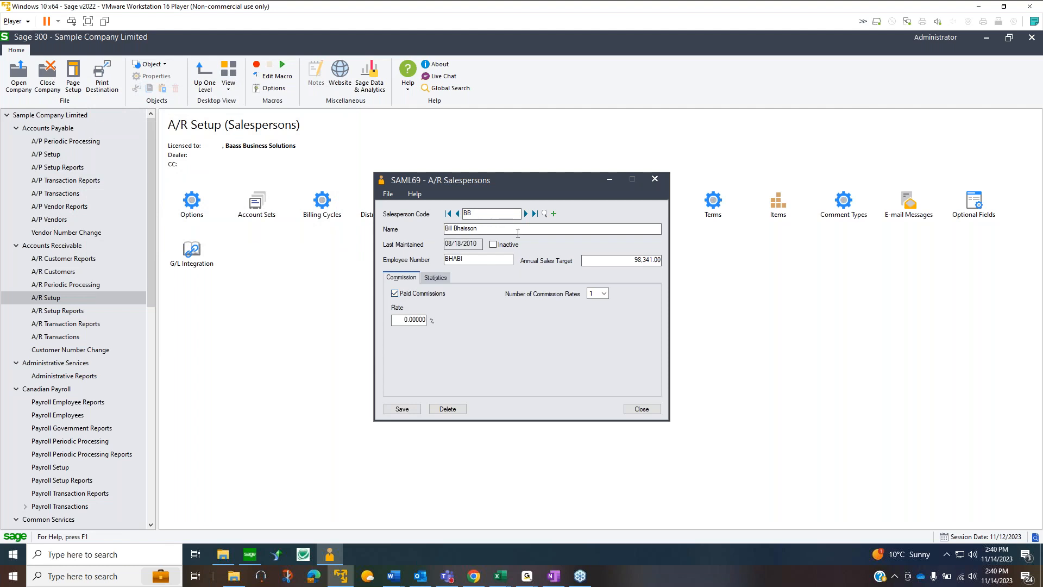
double_click(401, 321)
text(2)
click(399, 412)
Set salesperson BB to two commission rates, with the first applying on sales to 10,000 and the second at 3%
click(605, 293)
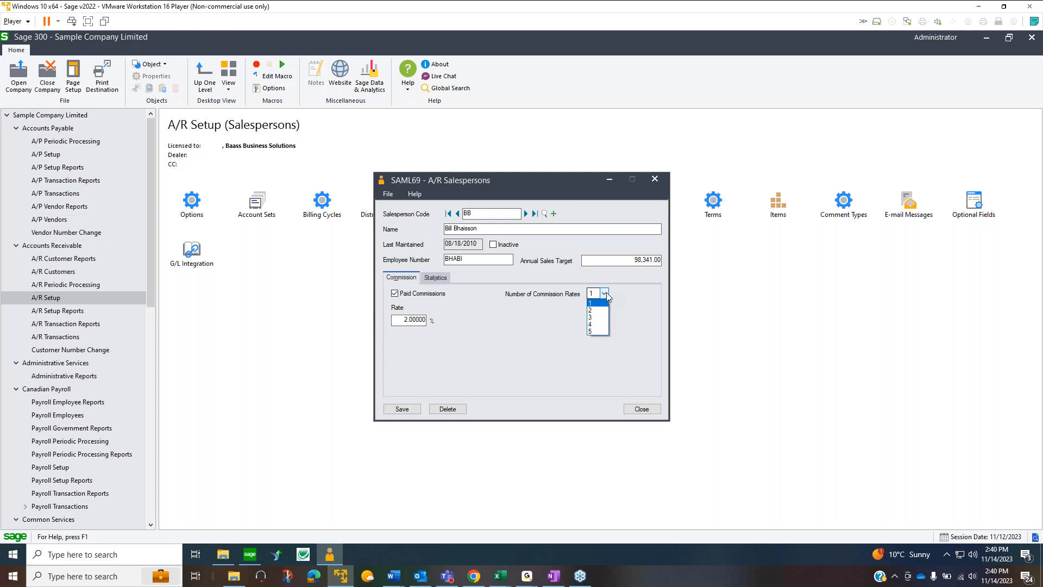
click(597, 310)
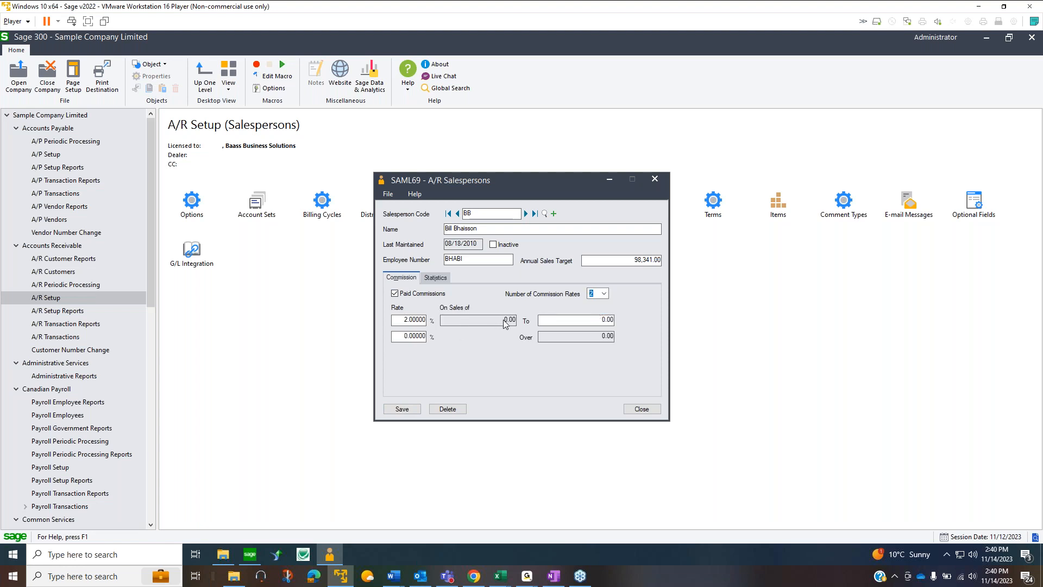
drag(590, 319, 646, 326)
text(10000)
click(409, 335)
key(BackSpace)
Check the choices for the number of commission rates, keep 2, save the salesperson record and close the window
click(605, 293)
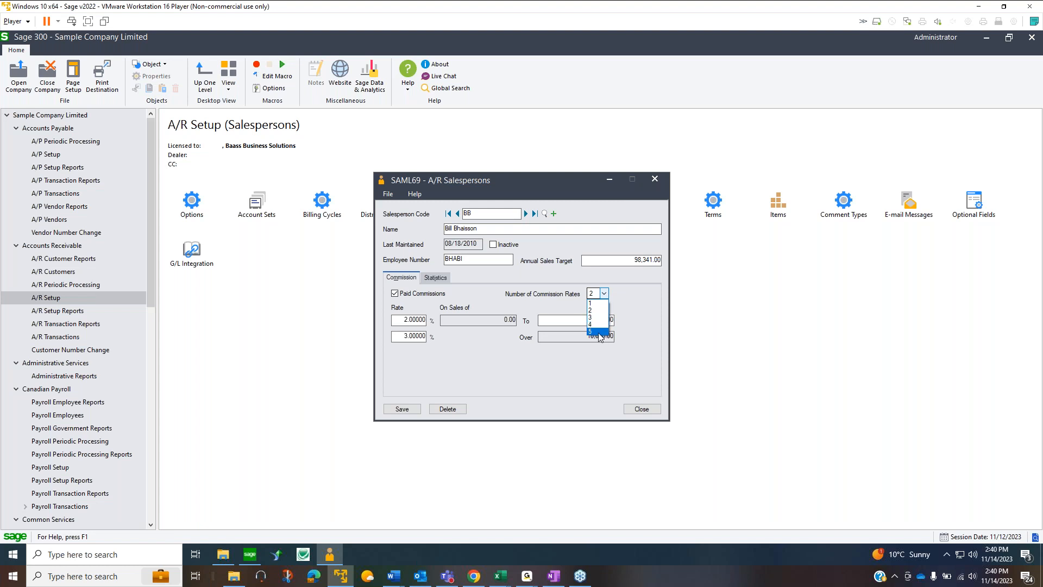
click(478, 376)
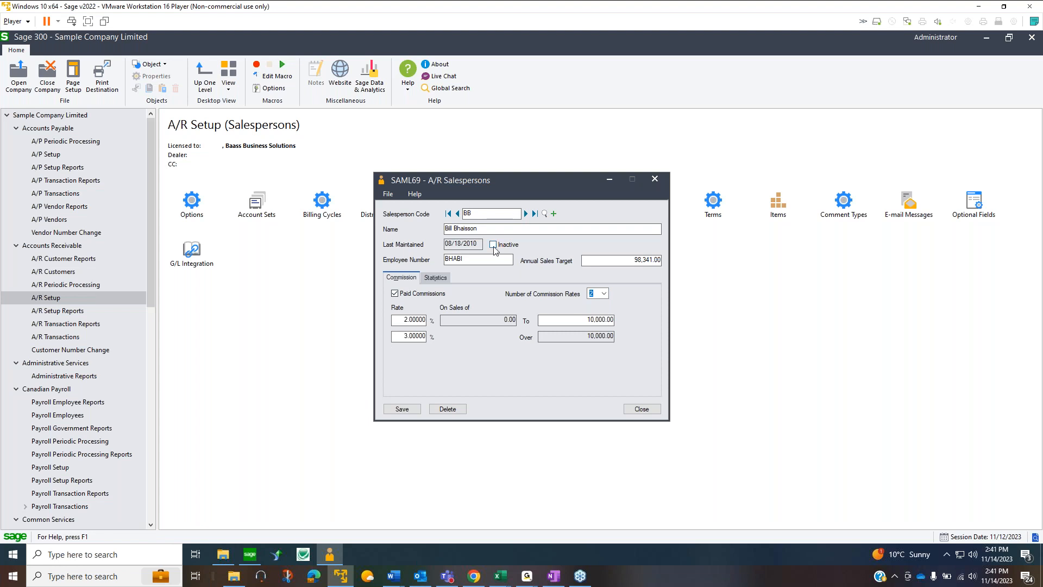
click(400, 410)
click(642, 409)
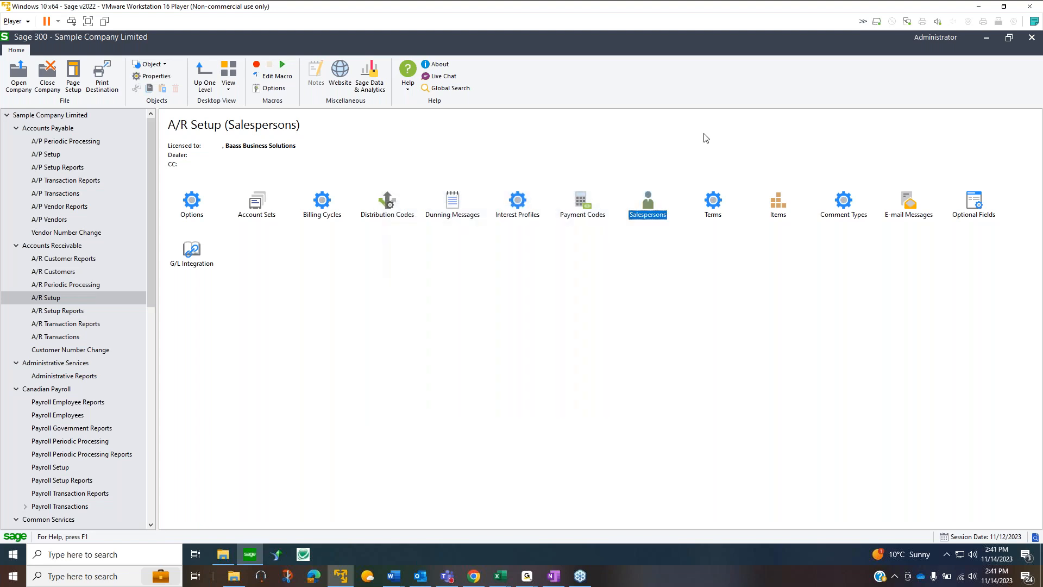
Open A/R Terms, load the N30 terms code to review its due date and discount settings, and close the window
double_click(715, 201)
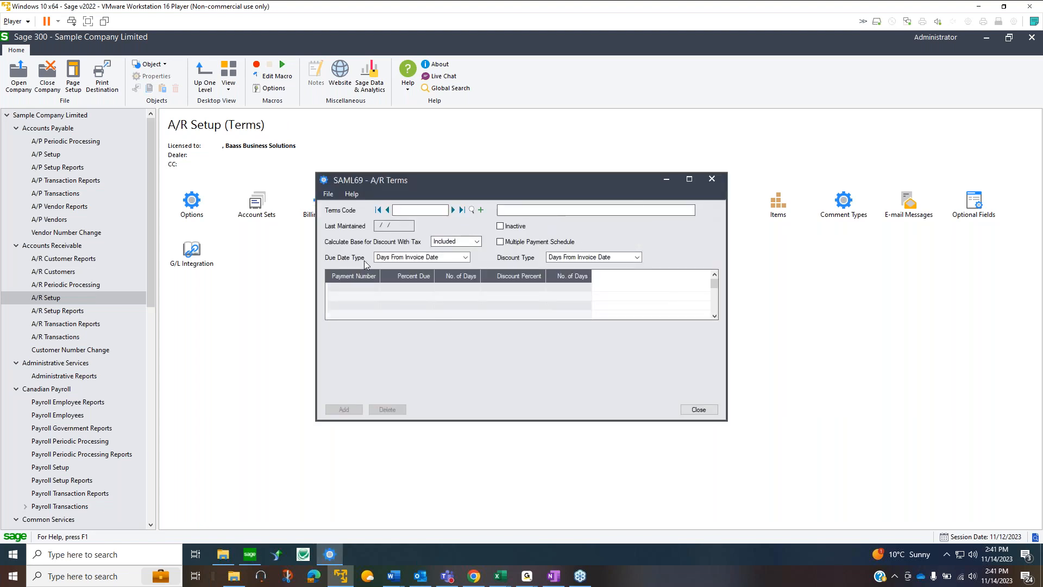
click(471, 209)
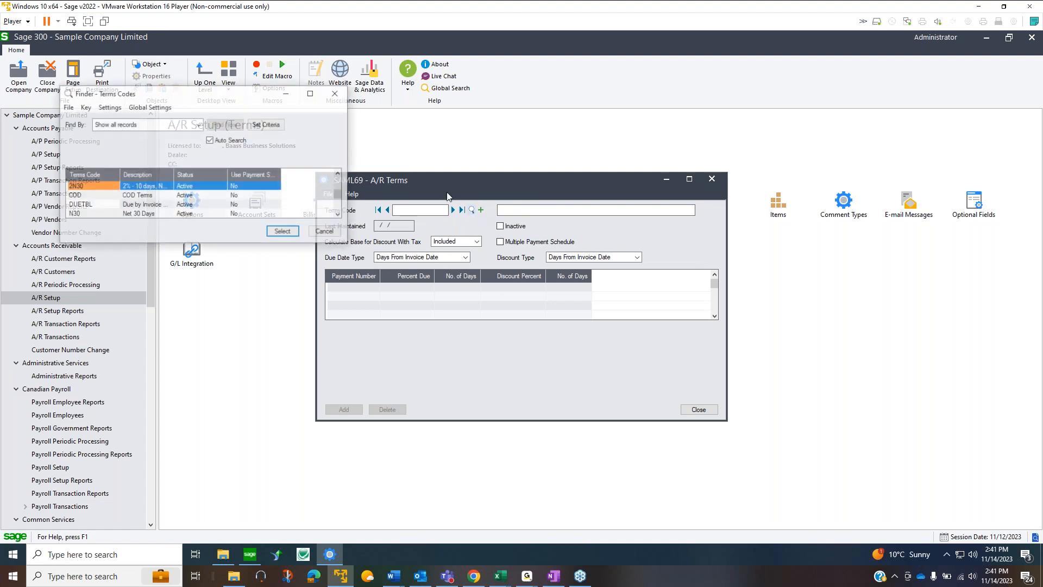
click(89, 213)
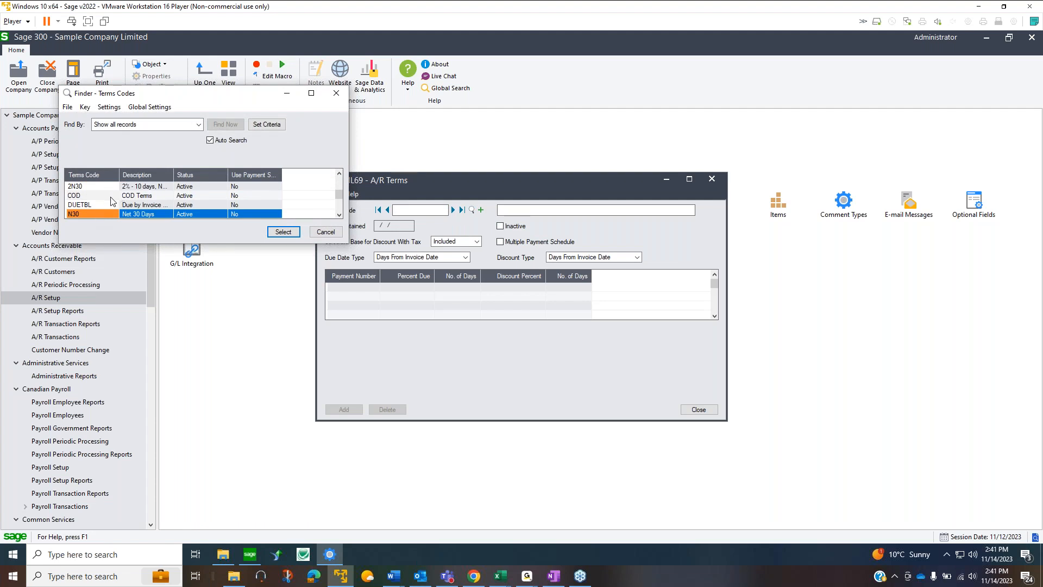
double_click(85, 213)
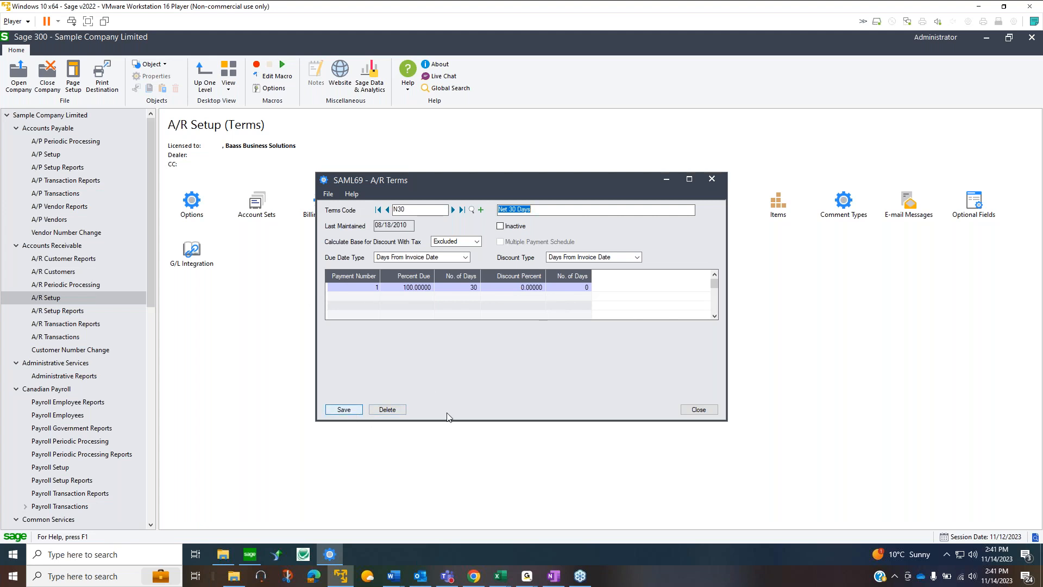
click(699, 409)
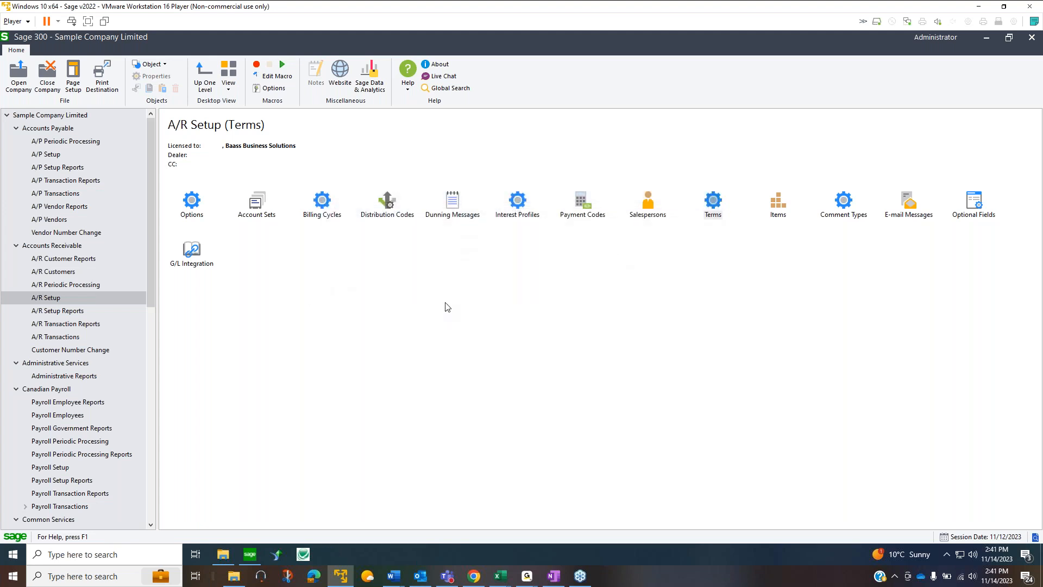
Open A/R Items, load item BK-360 to review its accounts, pricing, tax status and statistics, and close the window
double_click(778, 202)
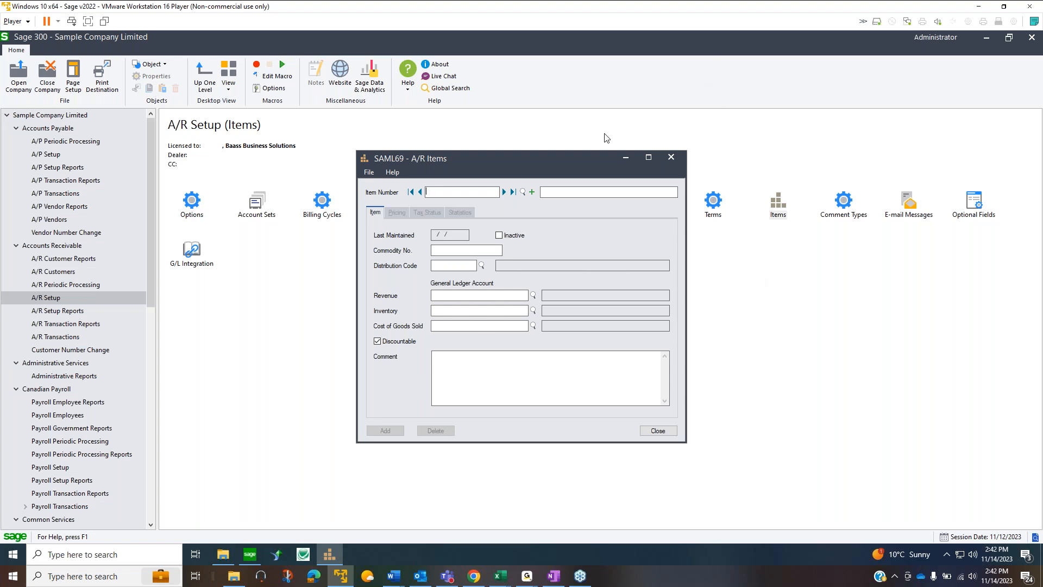
click(523, 192)
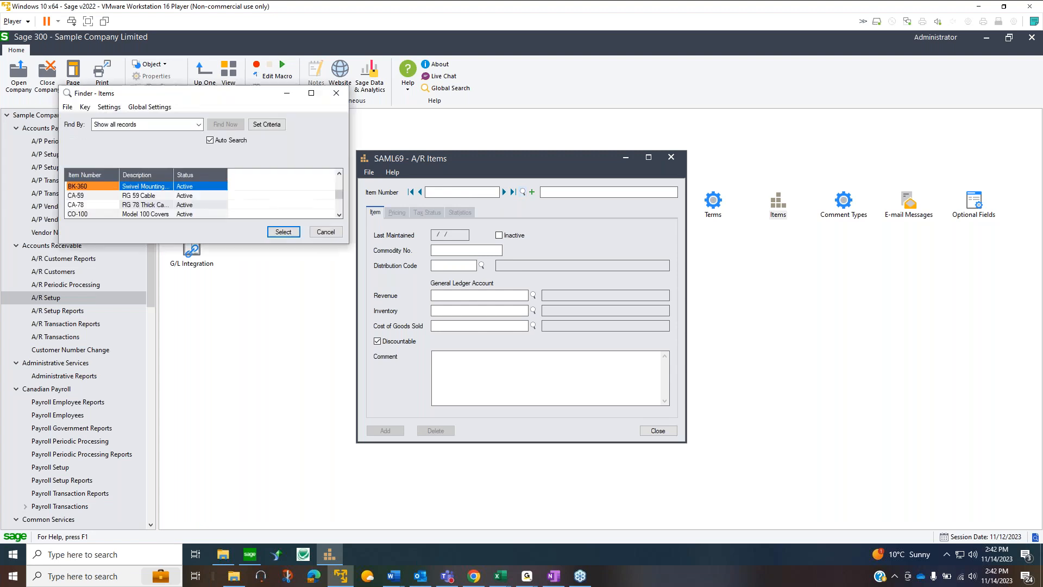
double_click(126, 187)
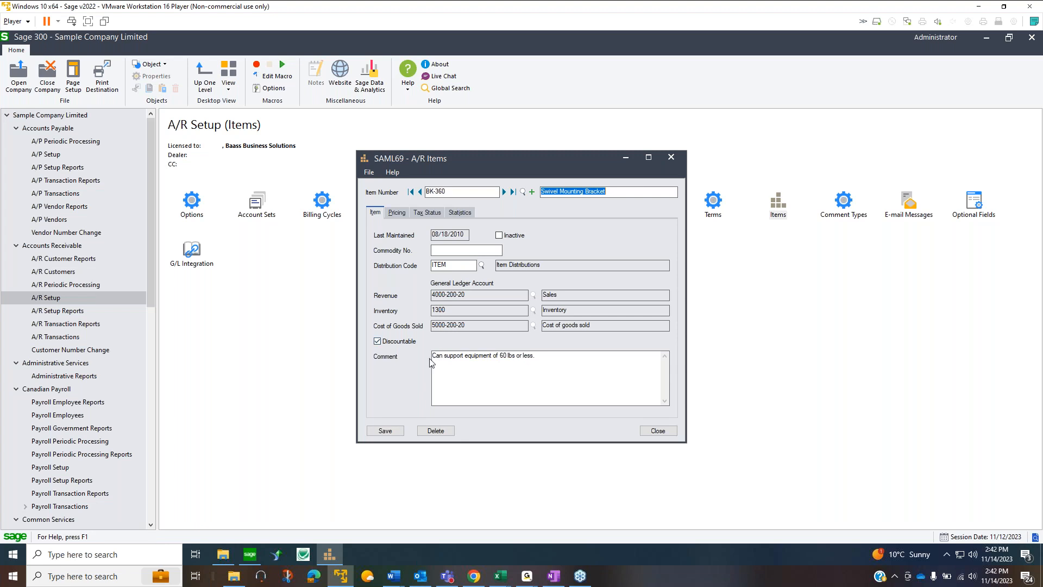
click(395, 214)
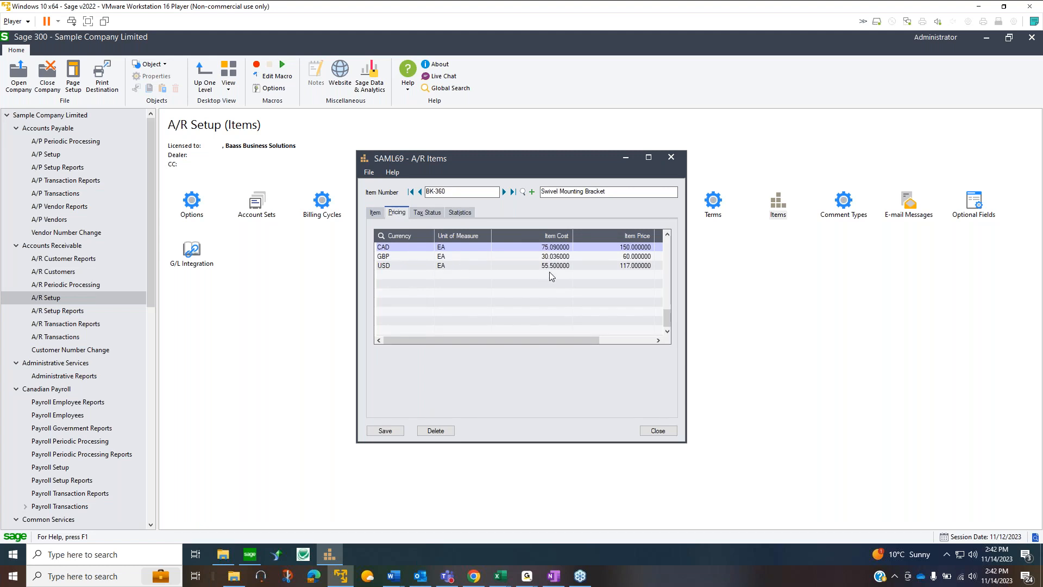
click(419, 214)
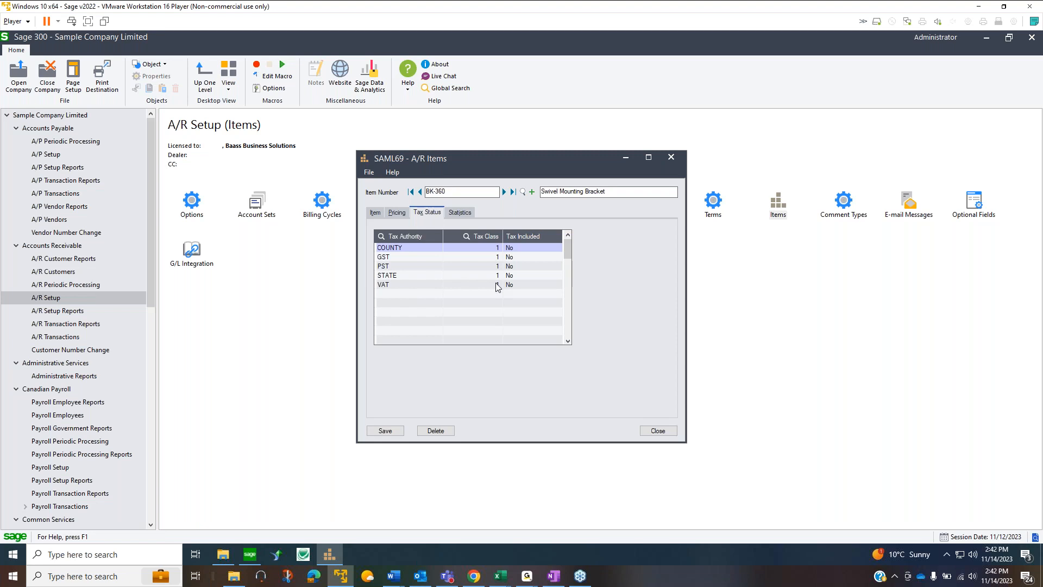
click(463, 213)
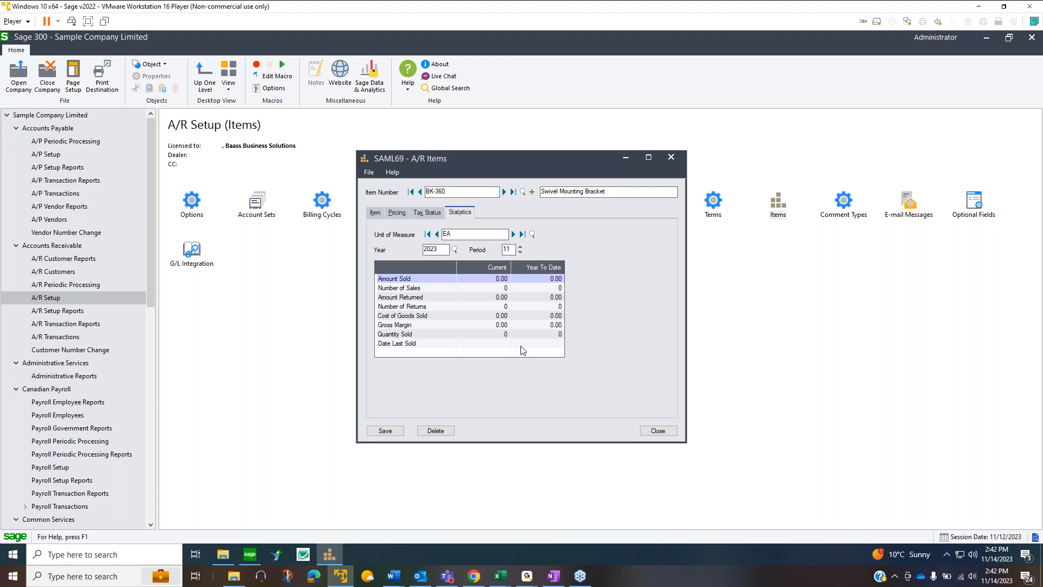
click(658, 430)
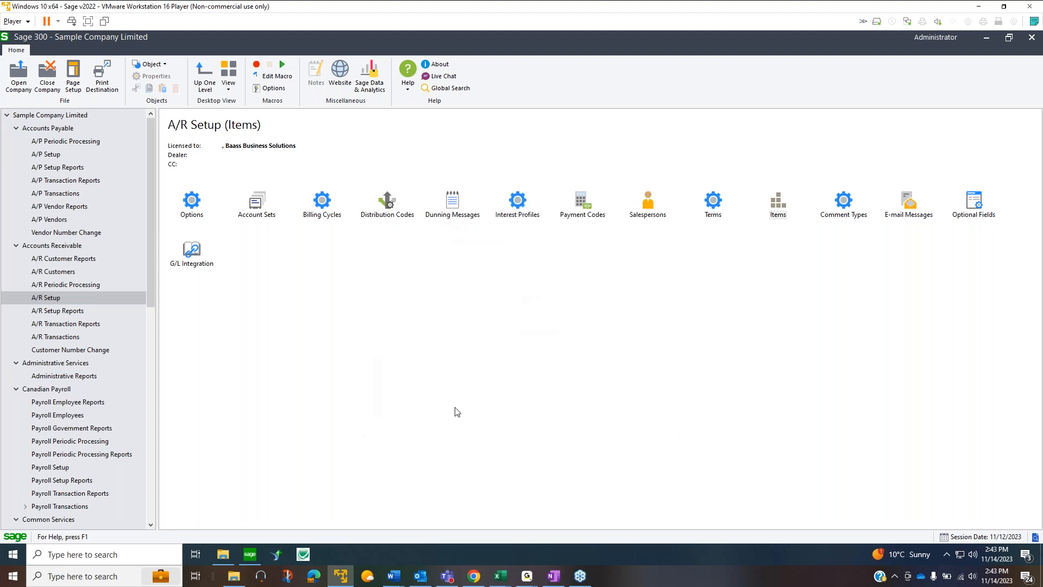
Open A/R Comment Types, load the CREDIT comment type to review its description and status, and close the window
double_click(845, 202)
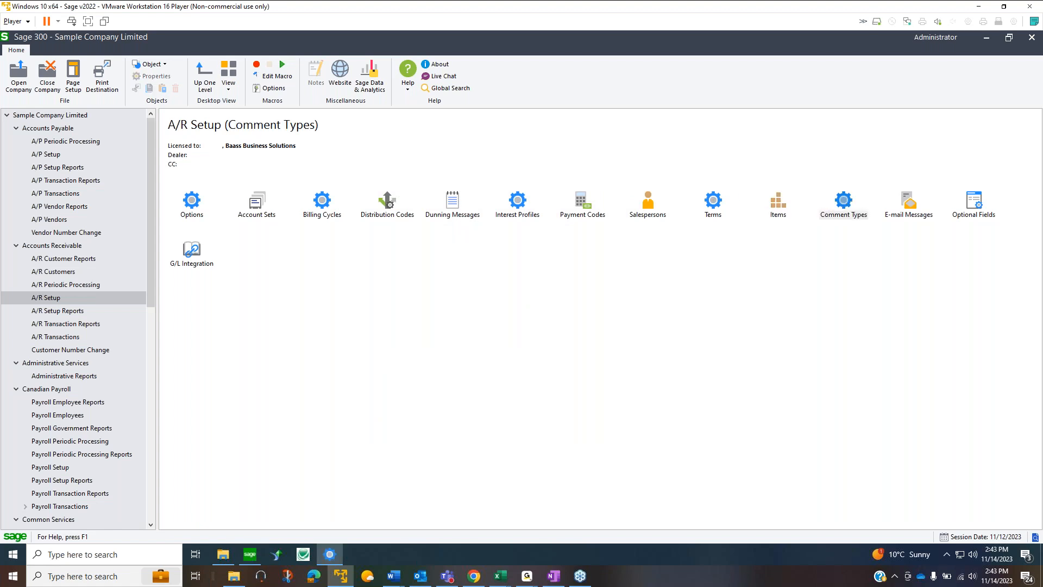
click(518, 285)
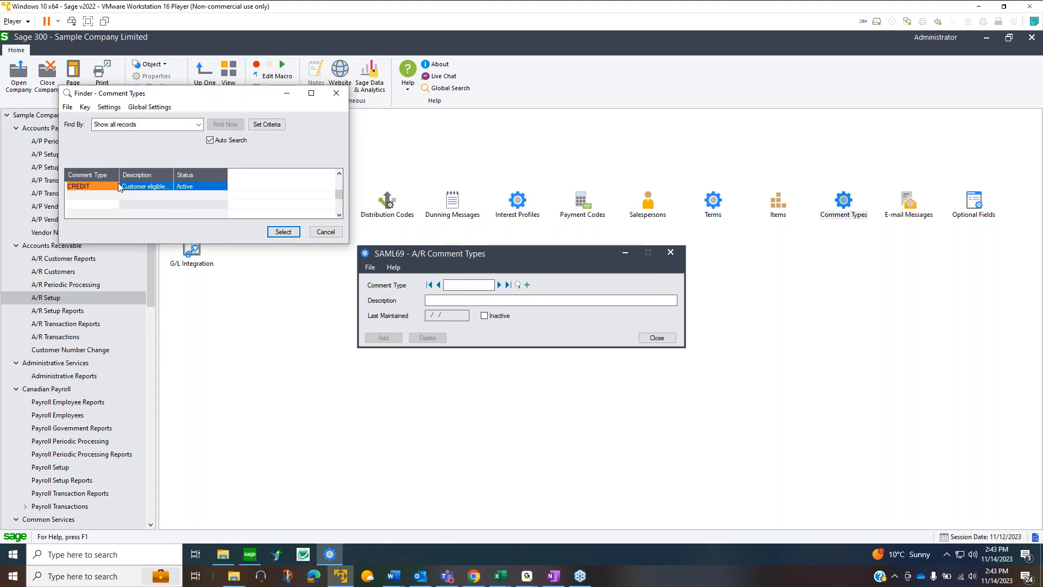
double_click(120, 186)
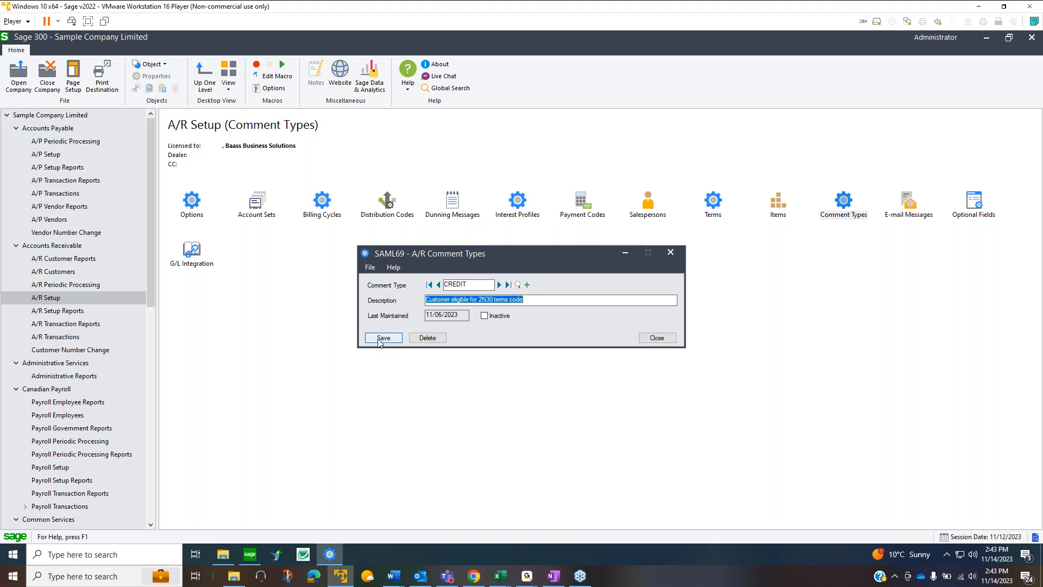
click(668, 339)
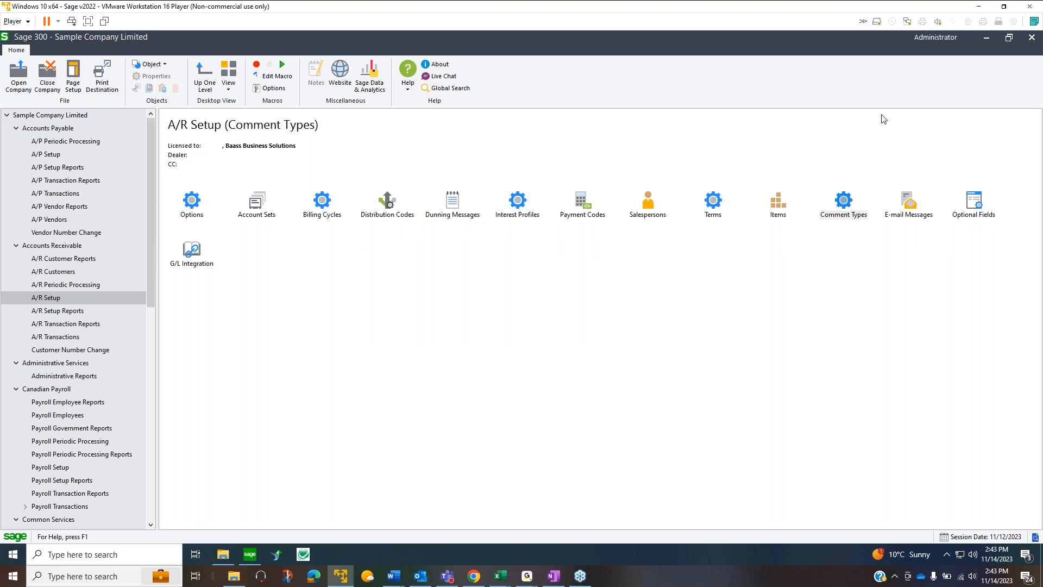
Open A/R E-mail Messages and load the NEWCUST statement message to review its subject and body text
double_click(911, 212)
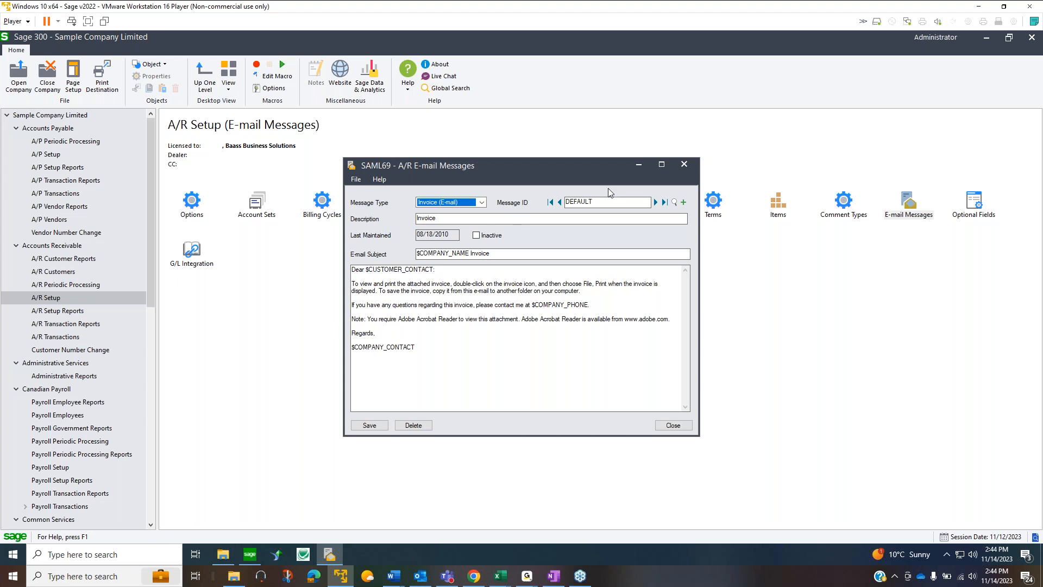
click(674, 202)
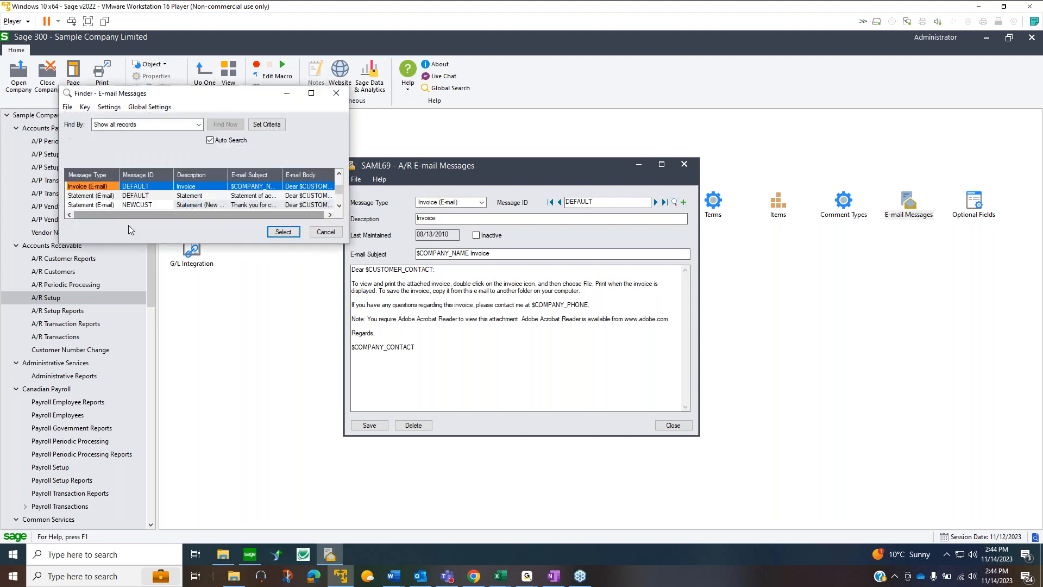
click(90, 195)
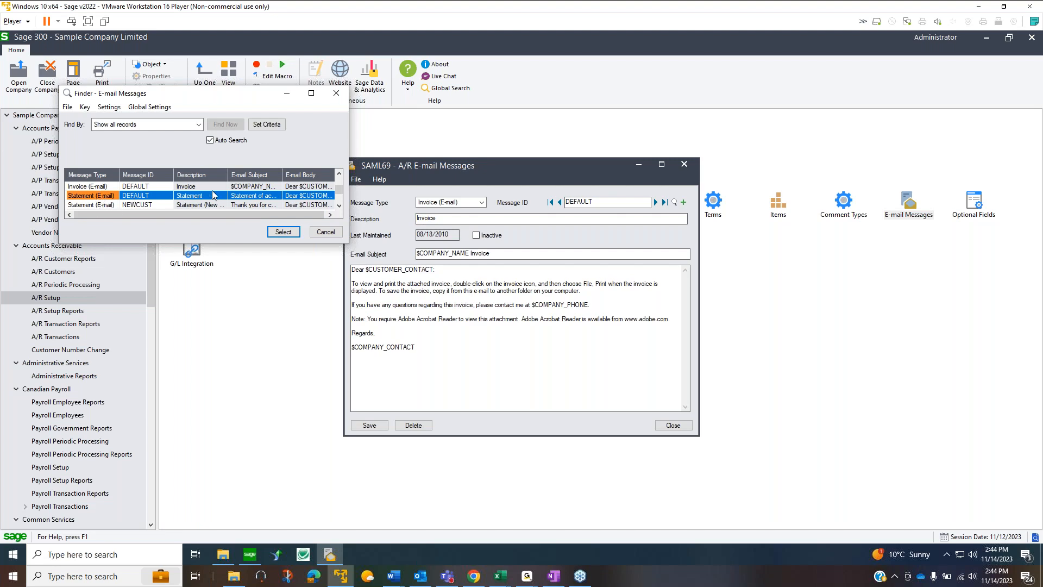
click(131, 205)
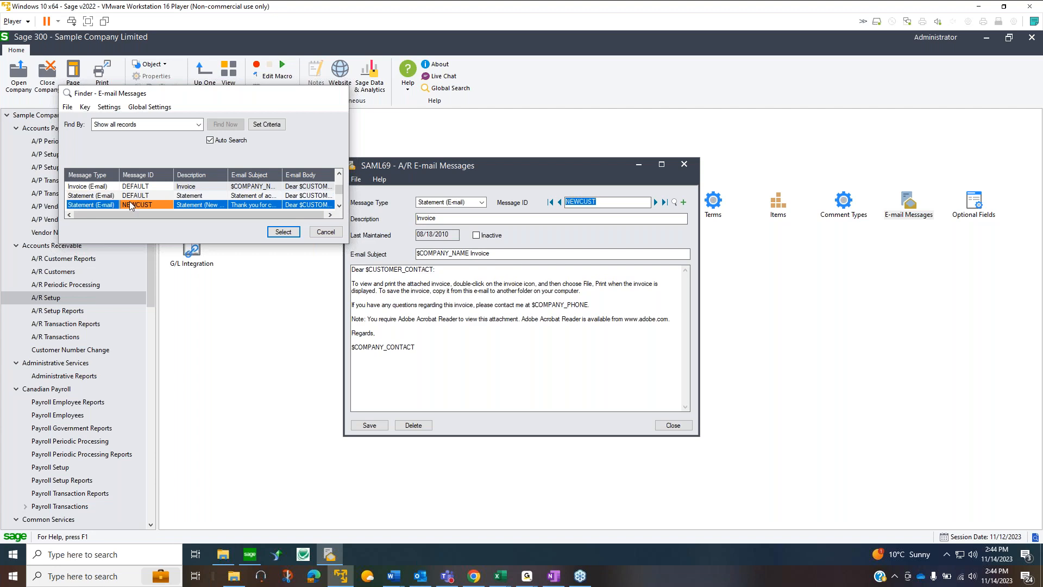
double_click(131, 205)
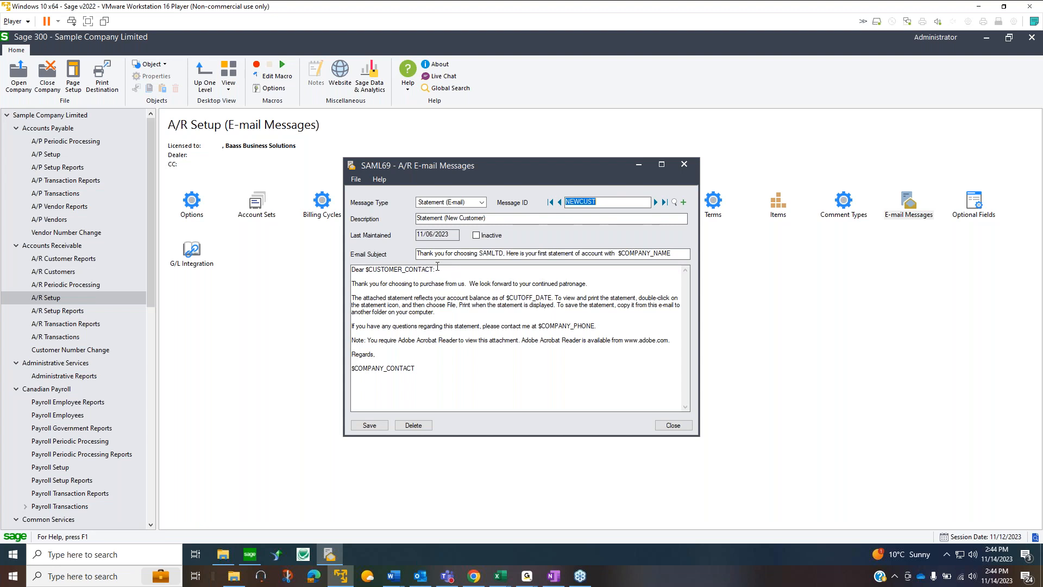
Open the online help for the A/R E-mail Messages screen, then close both the message window and the help page
click(380, 179)
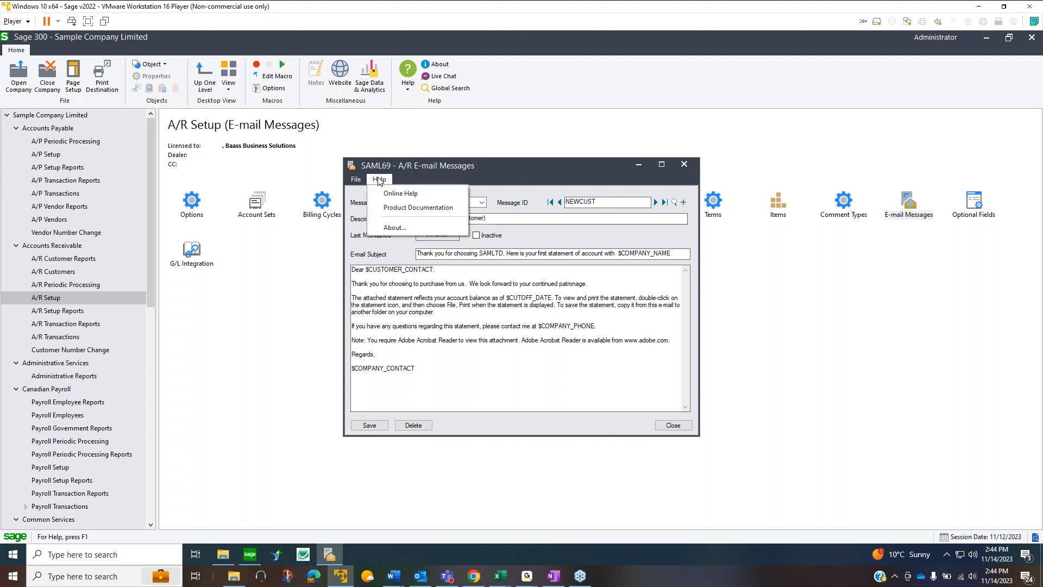
click(386, 194)
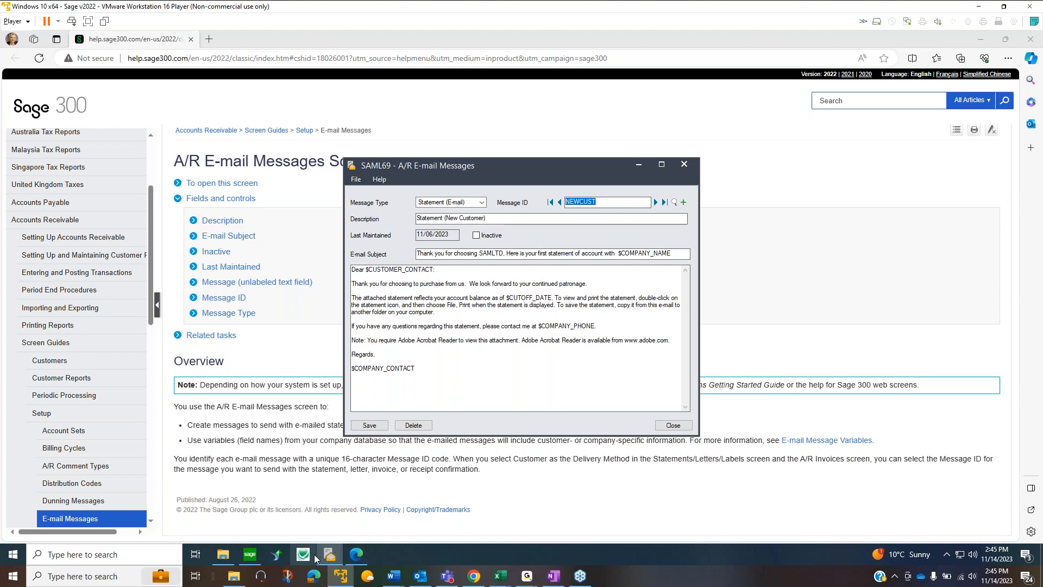
mouse_move(330, 555)
click(674, 426)
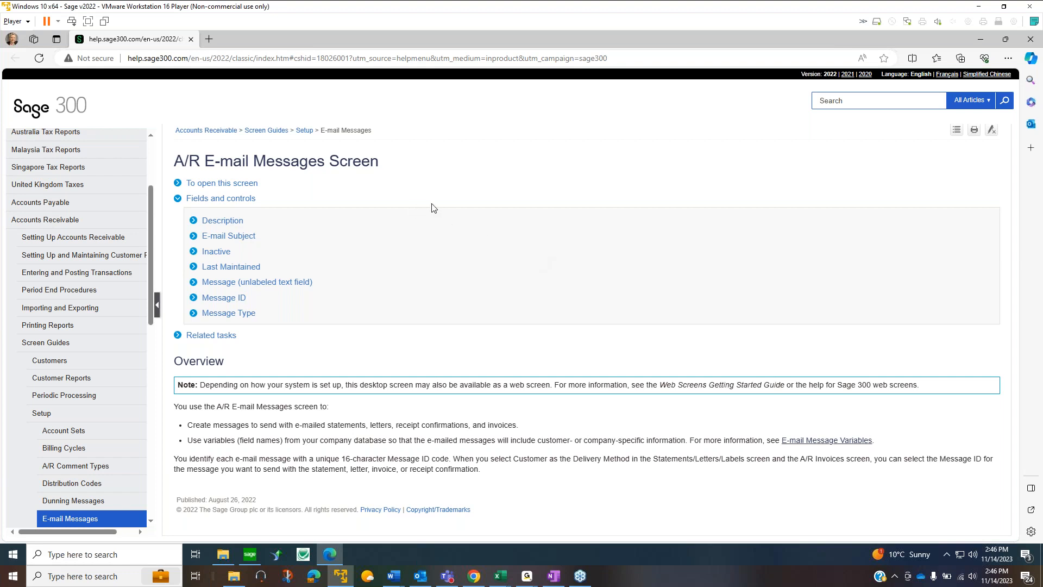
click(190, 39)
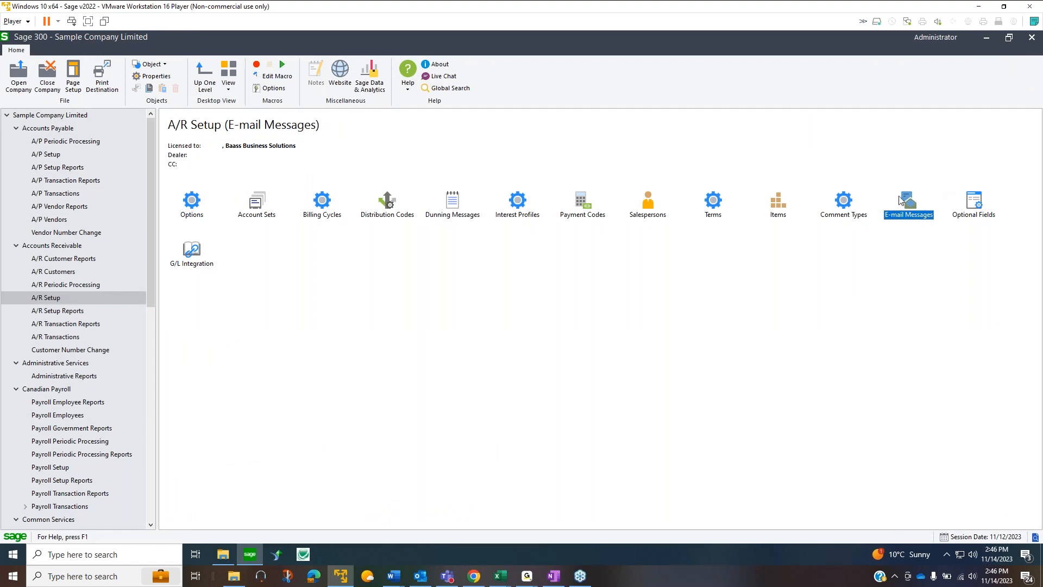
Open A/R Optional Fields, review the optional fields for customers and for Receipts, and close the window
double_click(978, 203)
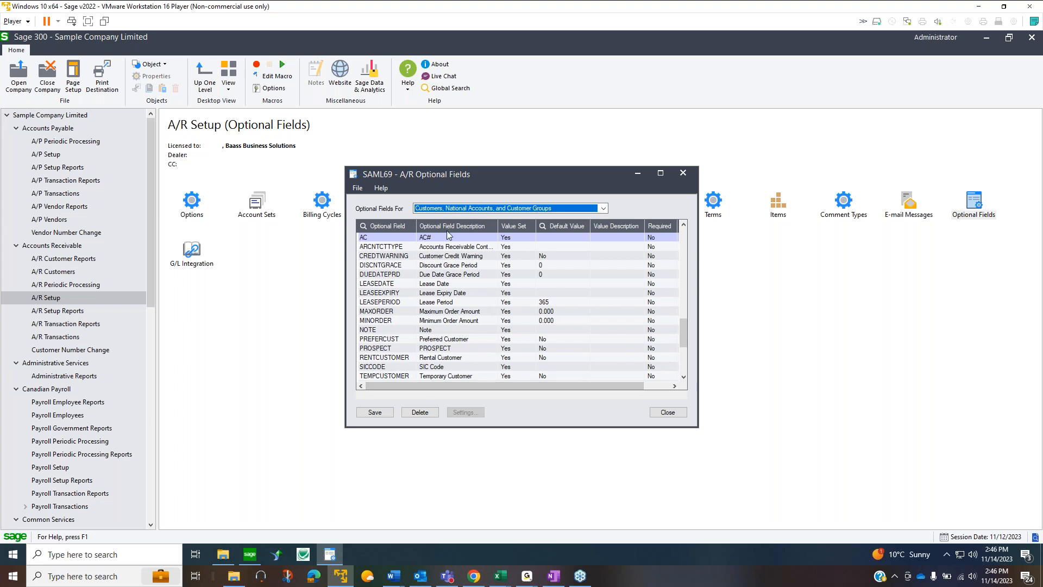
click(602, 206)
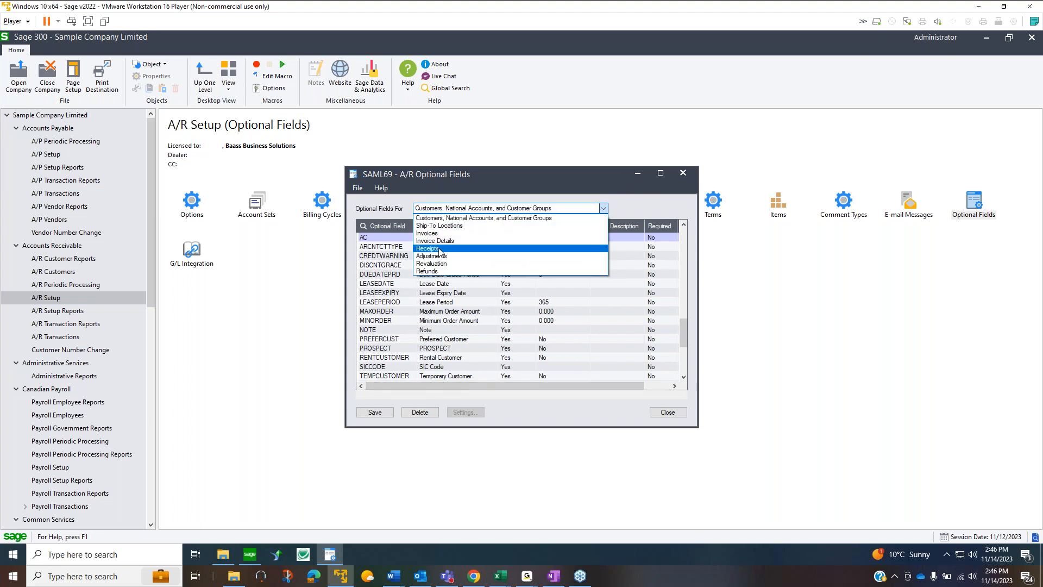
click(440, 252)
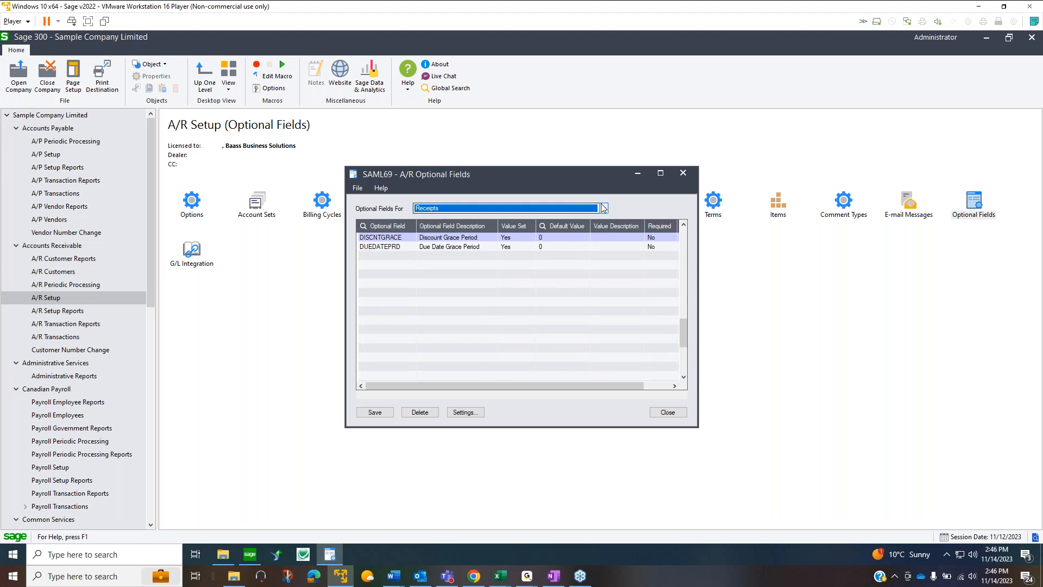
click(683, 174)
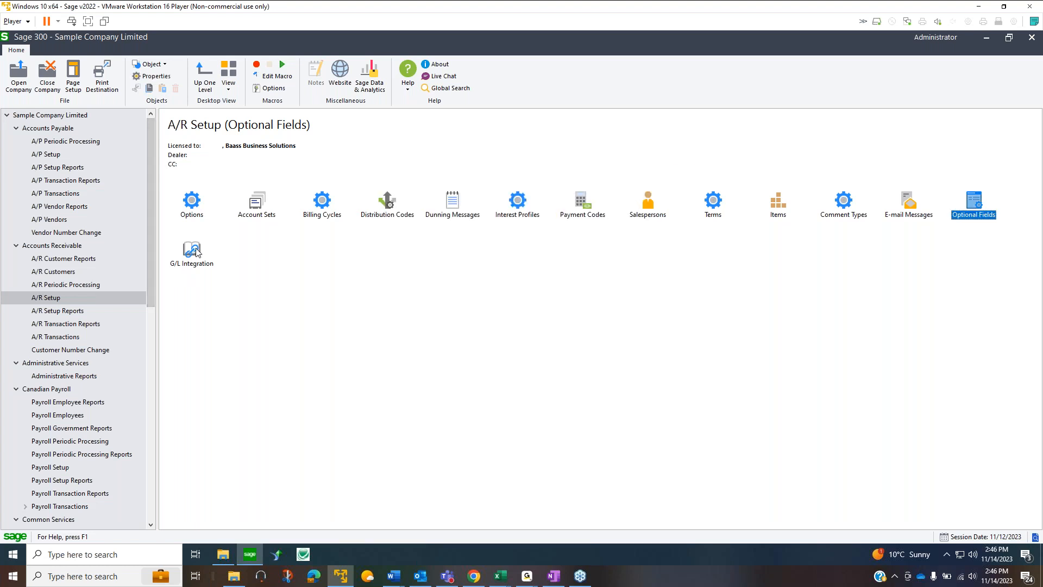
Open A/R G/L Integration and review the posting sequences and the source ledger code for the Invoice transaction type
click(196, 251)
double_click(196, 251)
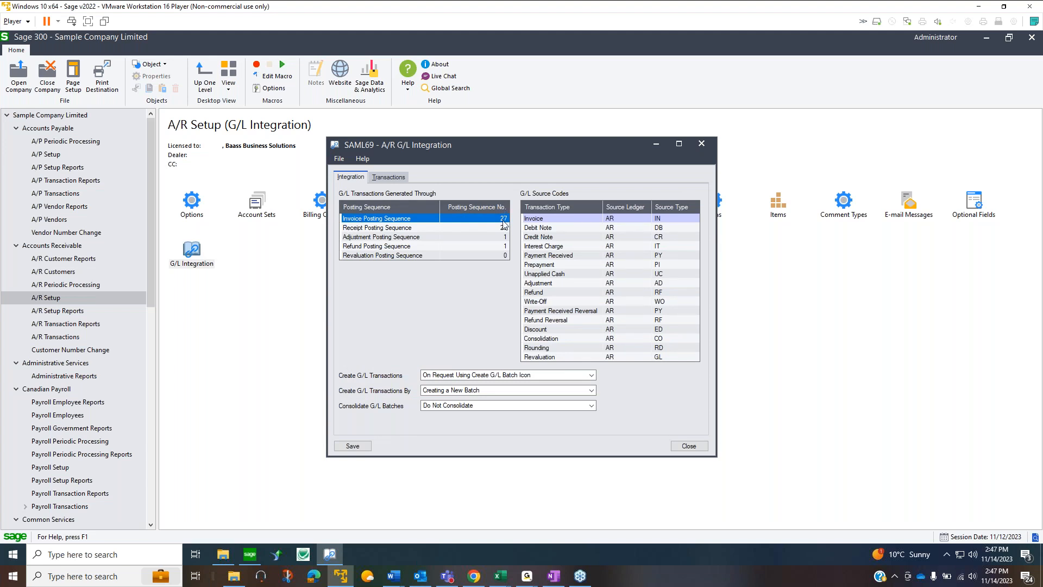
click(540, 218)
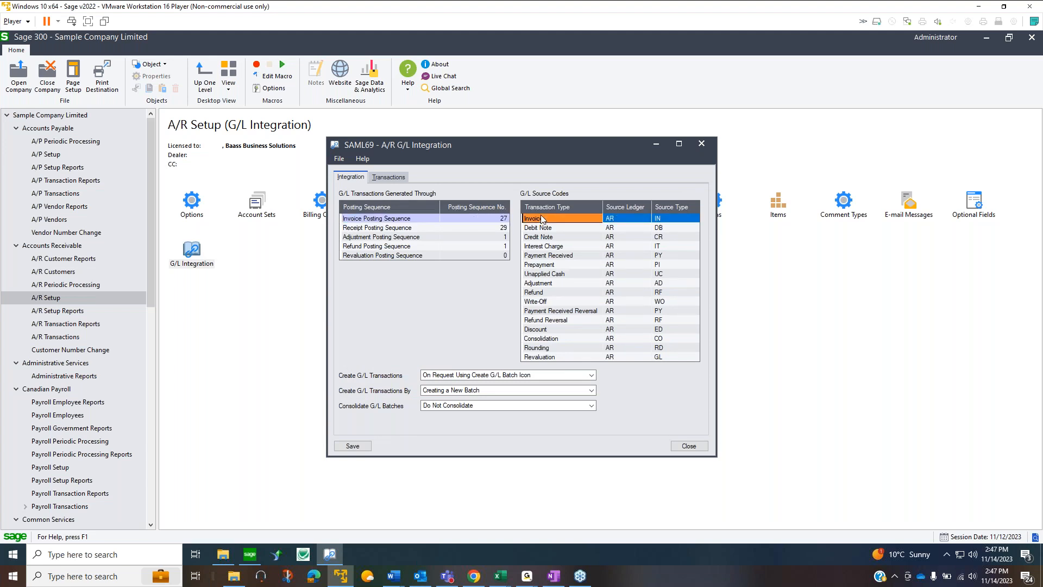
click(613, 219)
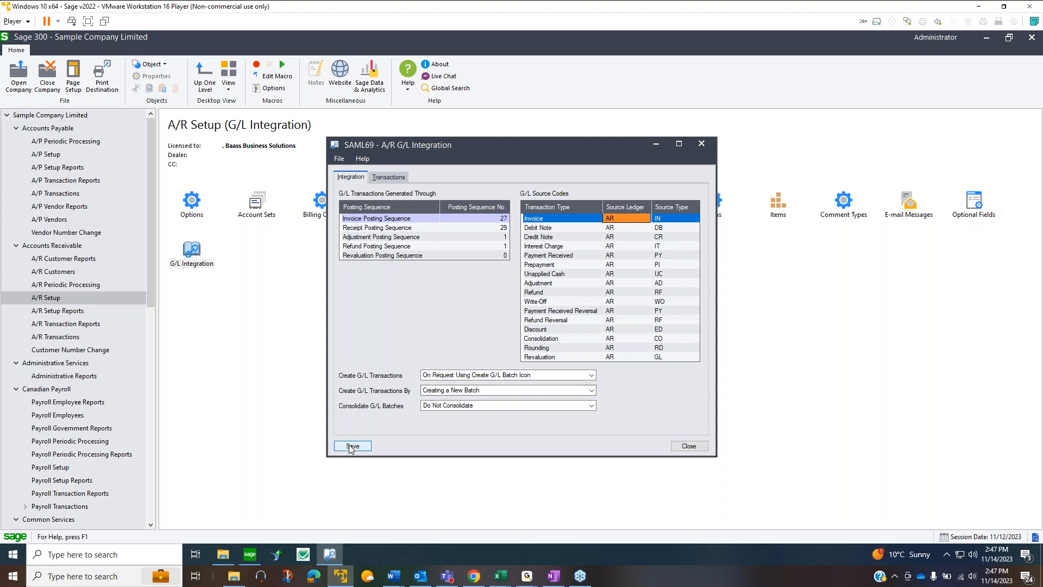
Review the G/L integration detail segments for the Invoice transaction type and close both integration windows
click(381, 178)
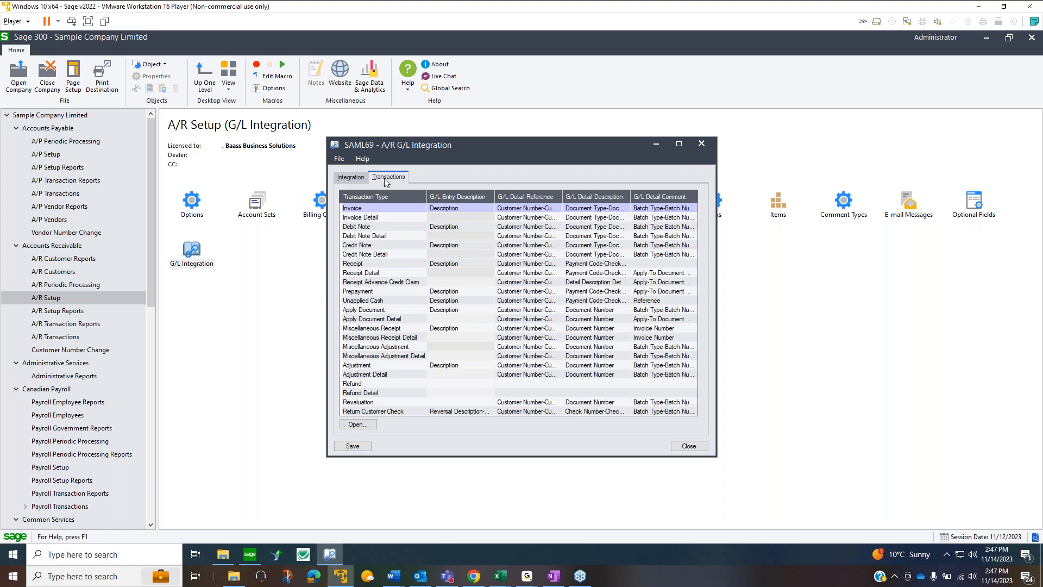
click(357, 210)
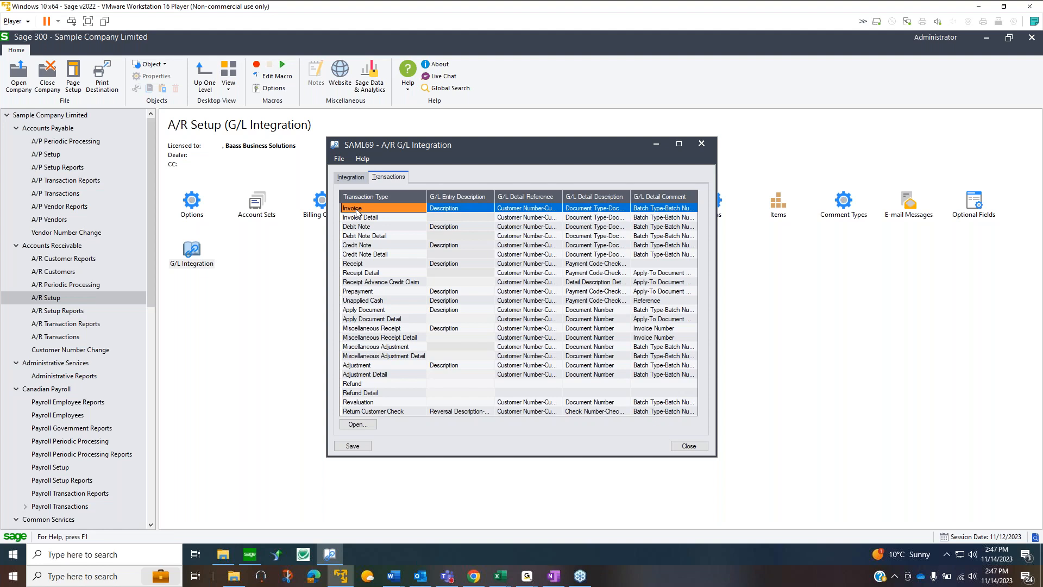
click(357, 425)
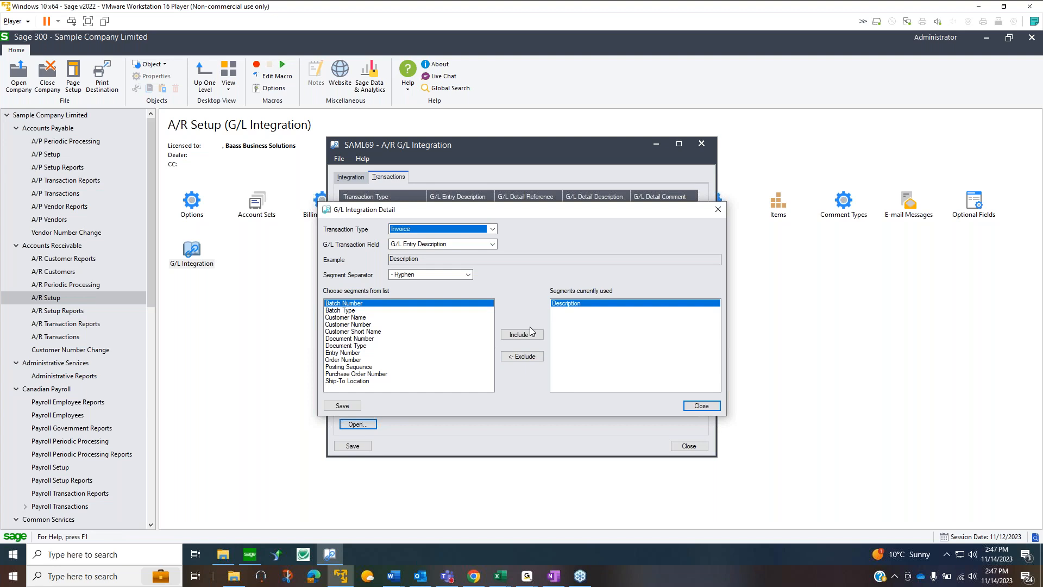
click(702, 406)
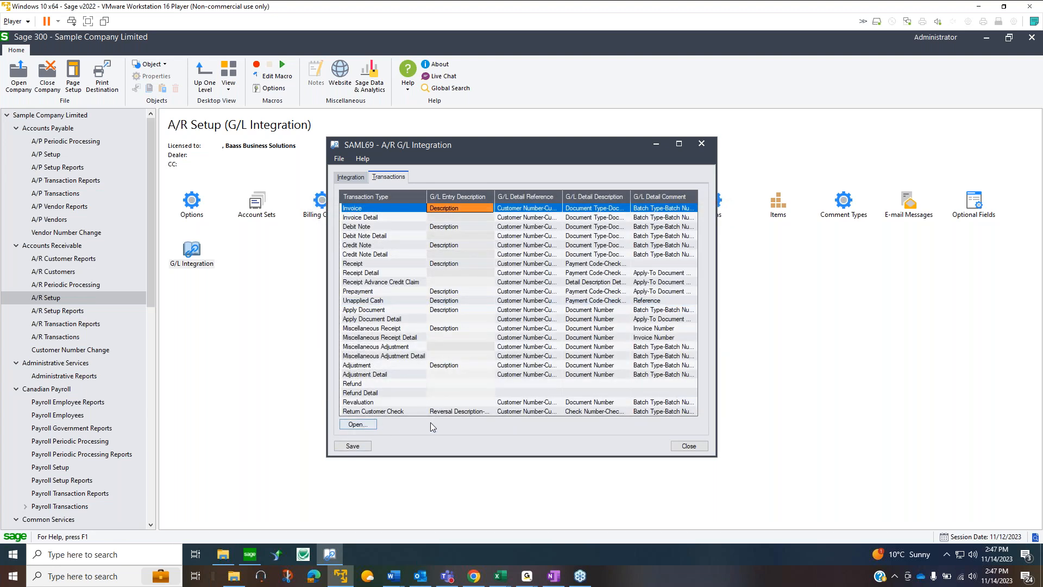
click(695, 446)
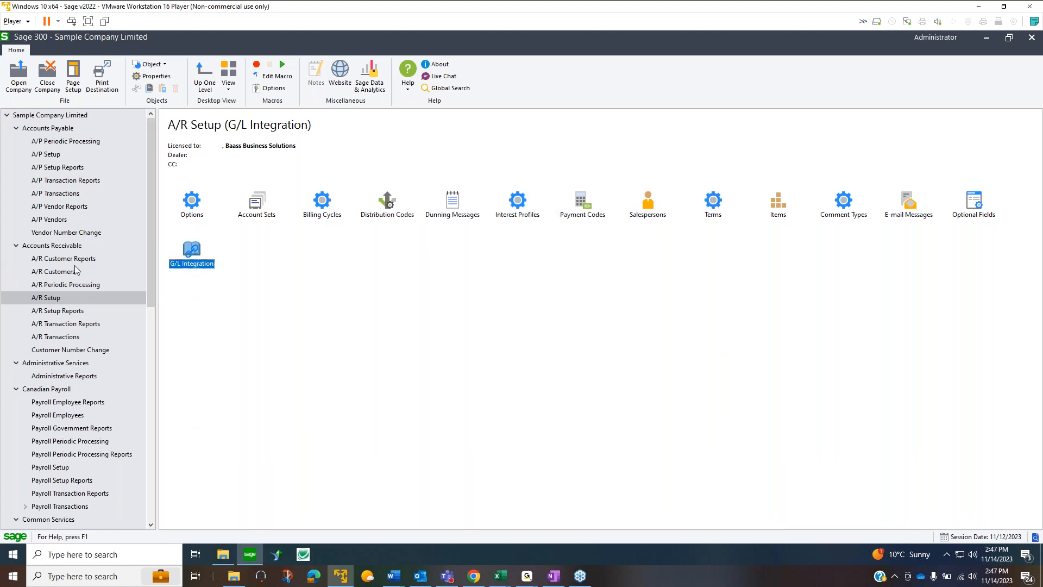
Generate the A/R Terms setup report in preview for all terms codes up to ZZZZZZ
click(57, 312)
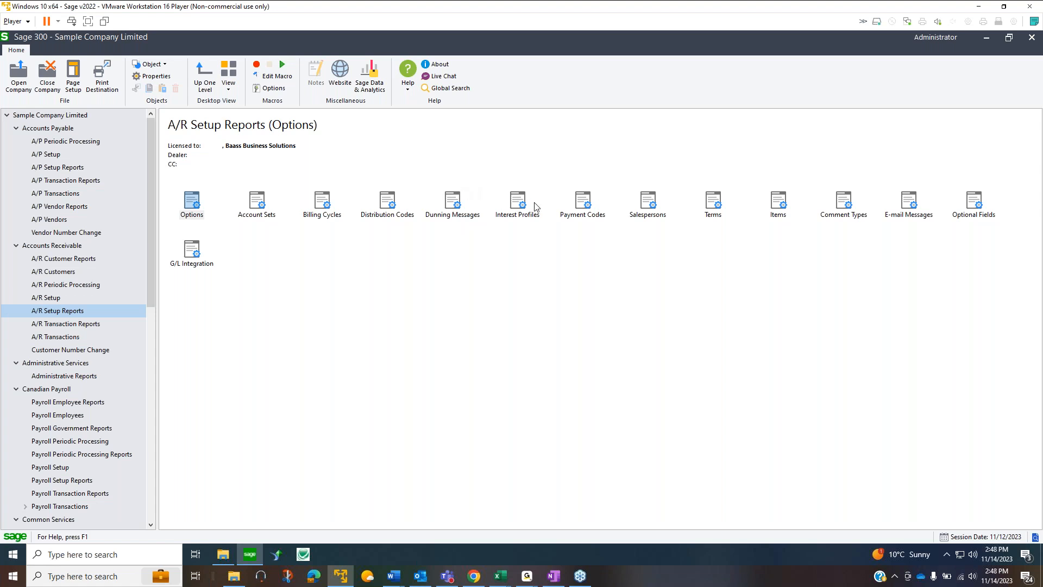
double_click(715, 204)
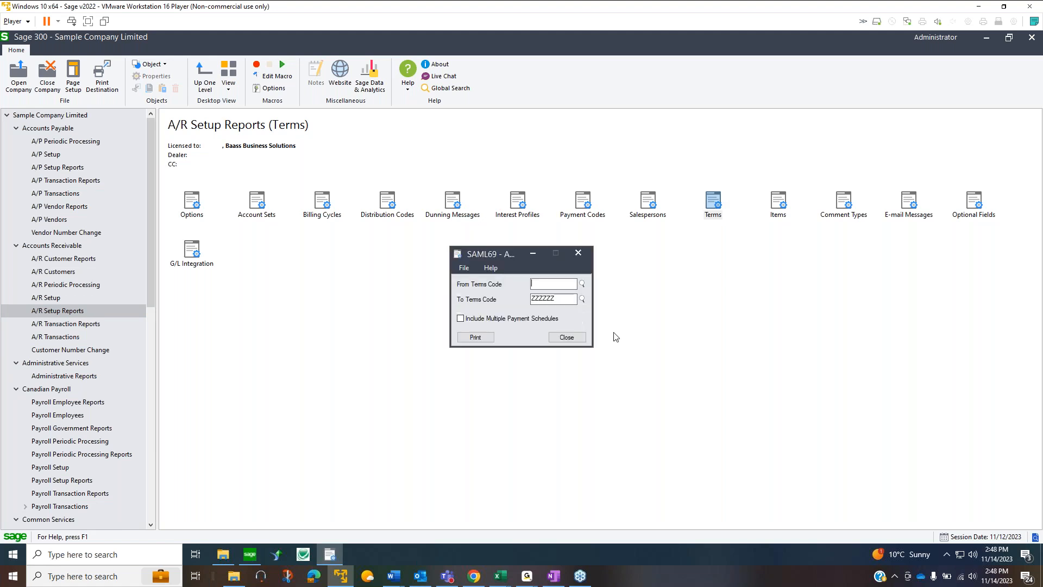
click(475, 338)
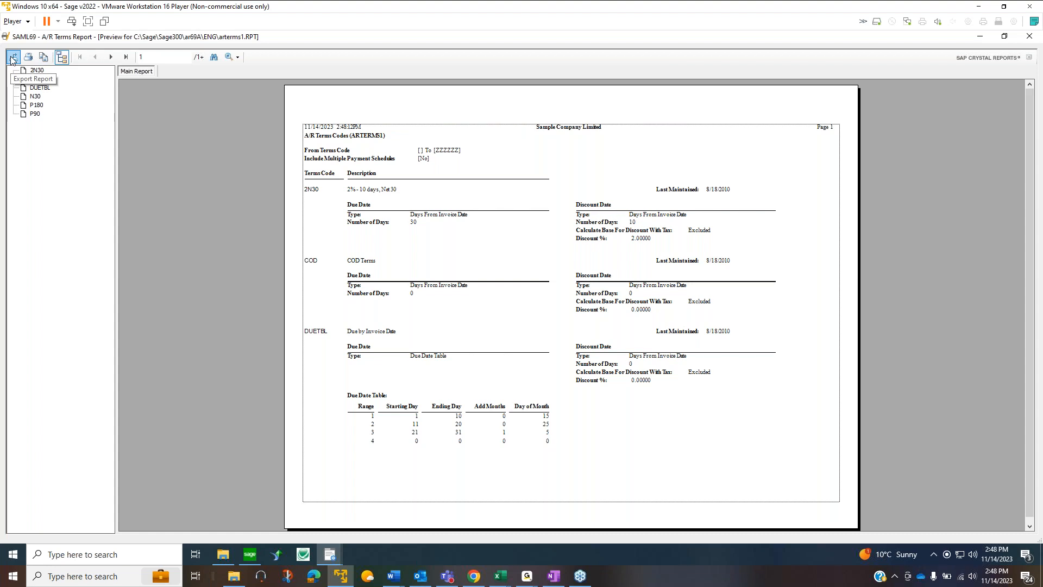
Check the export formats available for the terms report, cancel the export, and close the preview and report windows
click(12, 57)
click(567, 265)
click(567, 265)
click(564, 463)
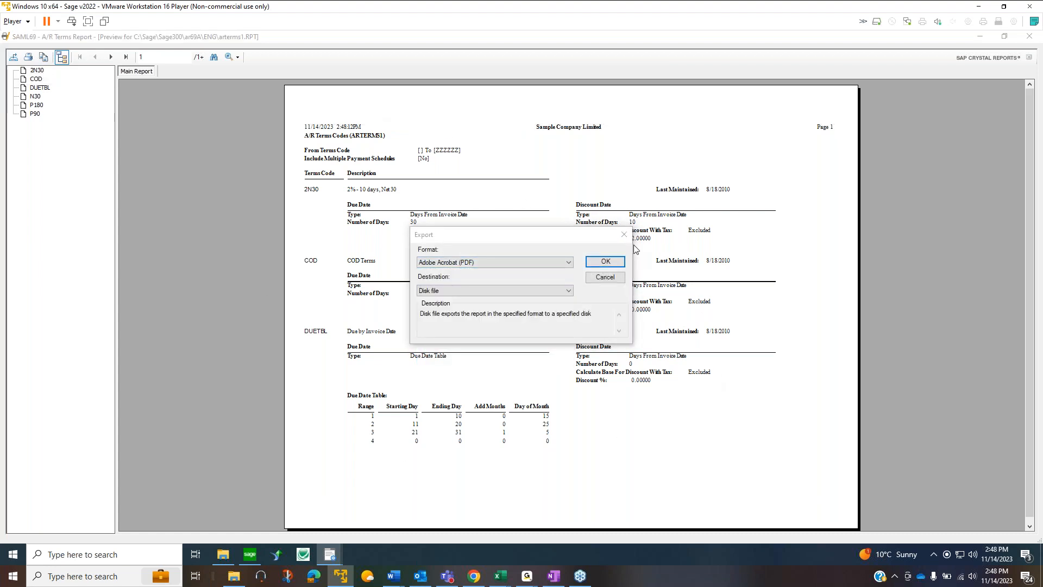
click(624, 234)
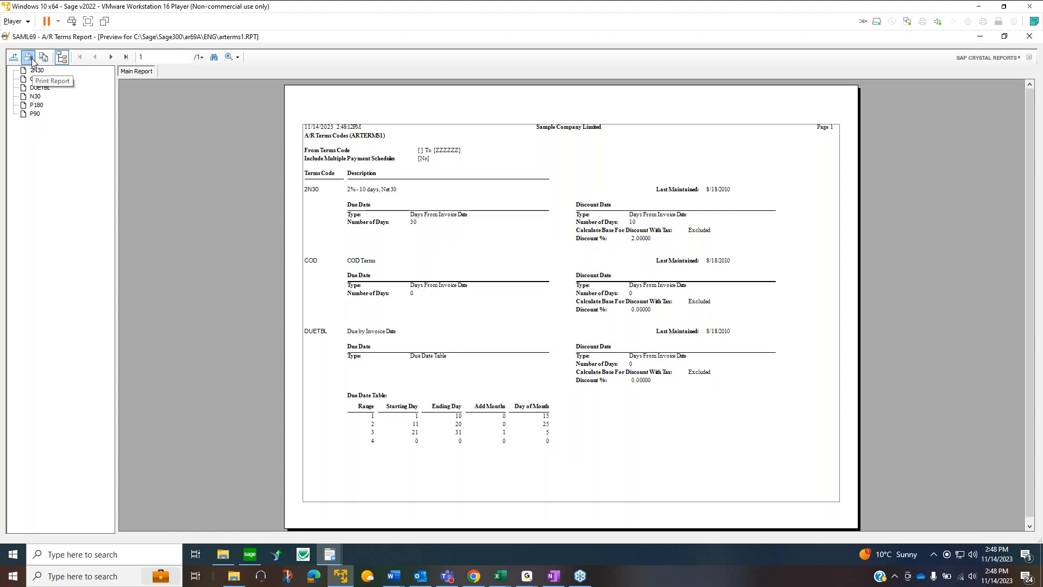
click(1030, 36)
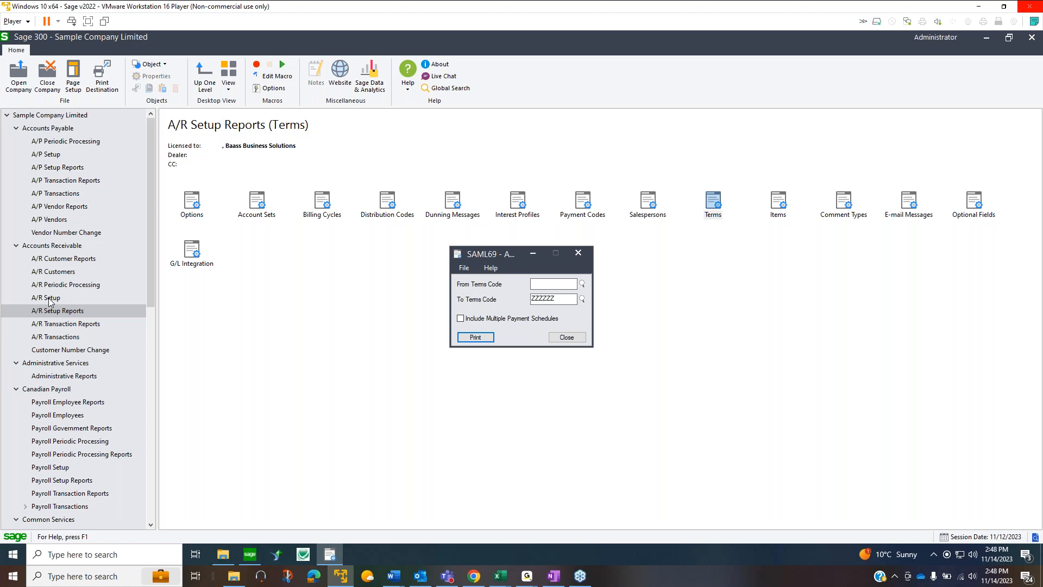
click(579, 254)
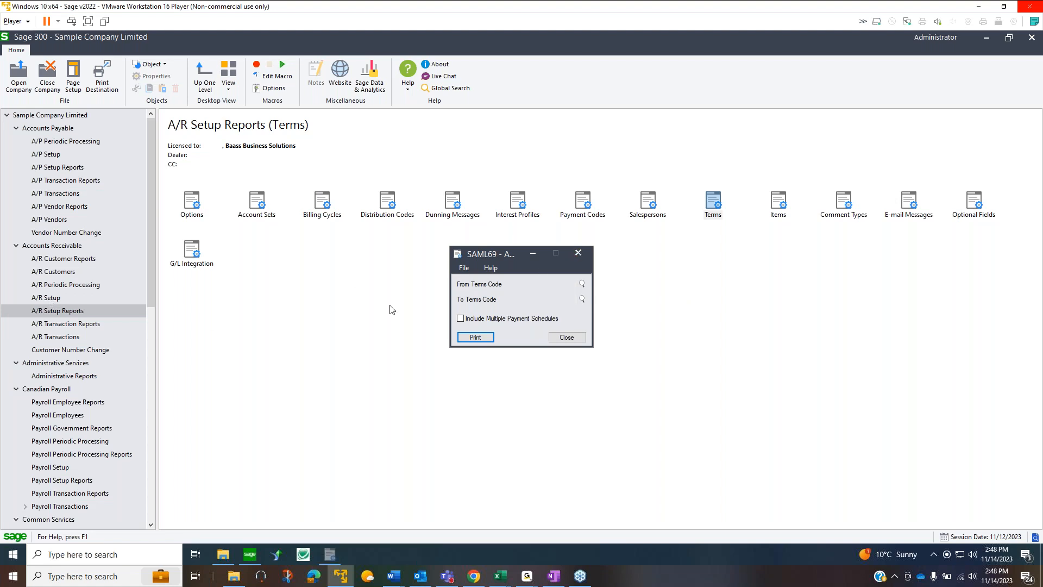
Go to A/R Customers, open the Customer Groups screen to view its group settings, and close it
click(46, 273)
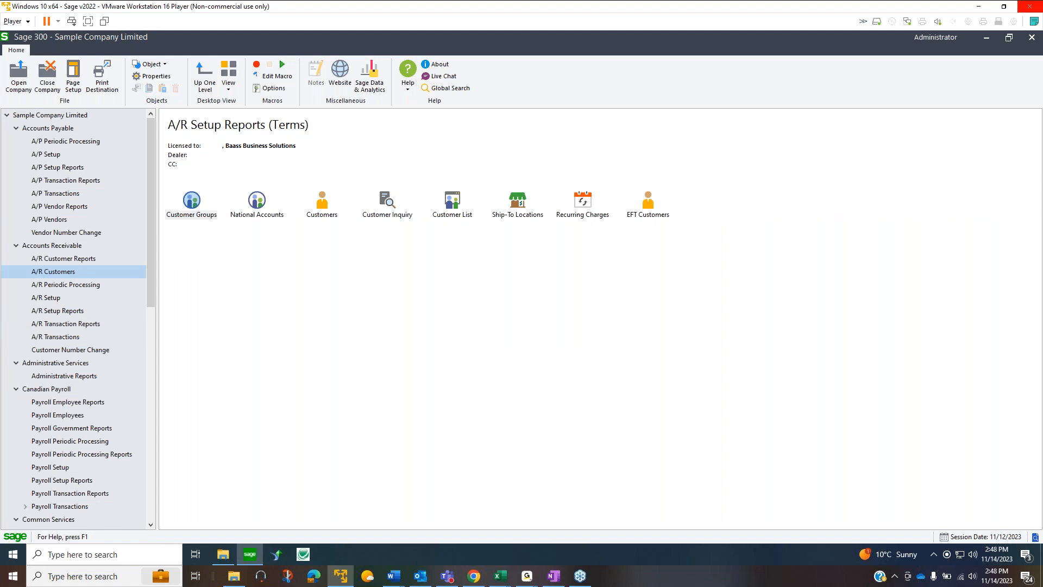
double_click(193, 201)
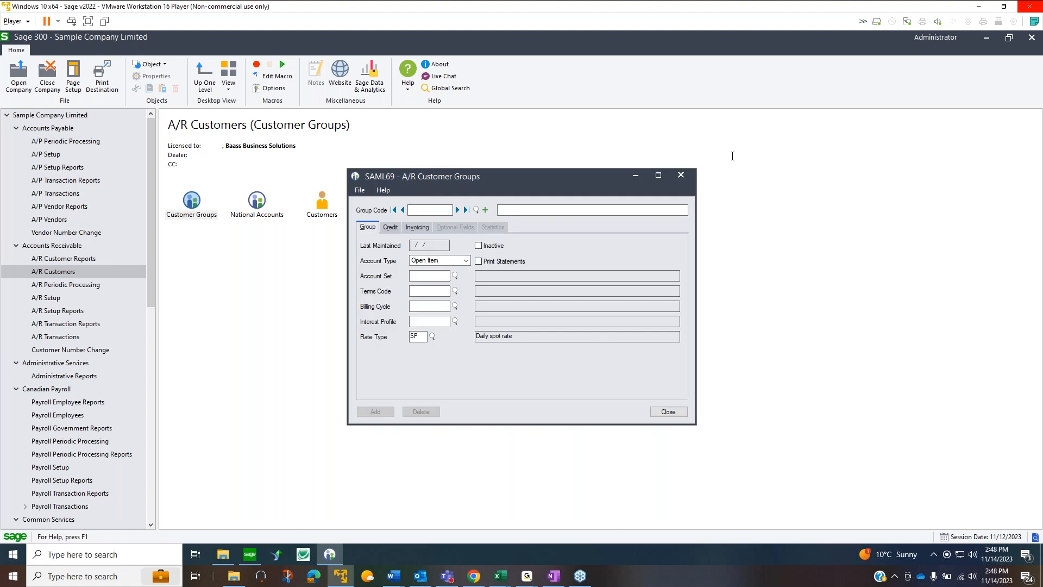
click(680, 174)
Open the A/R National Accounts screen, look through the list of existing national accounts without selecting one, and close the screen
double_click(258, 201)
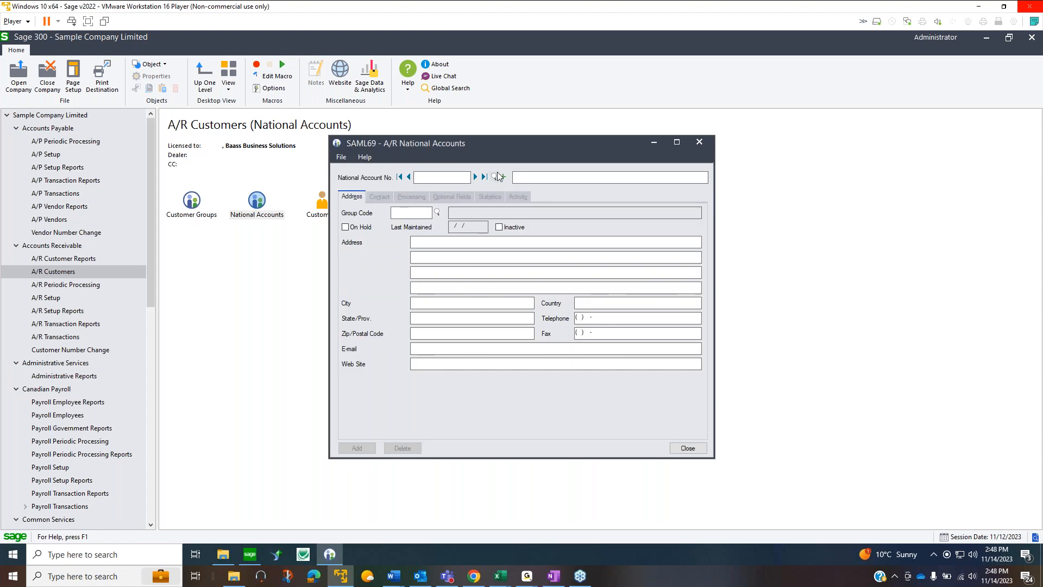
click(494, 178)
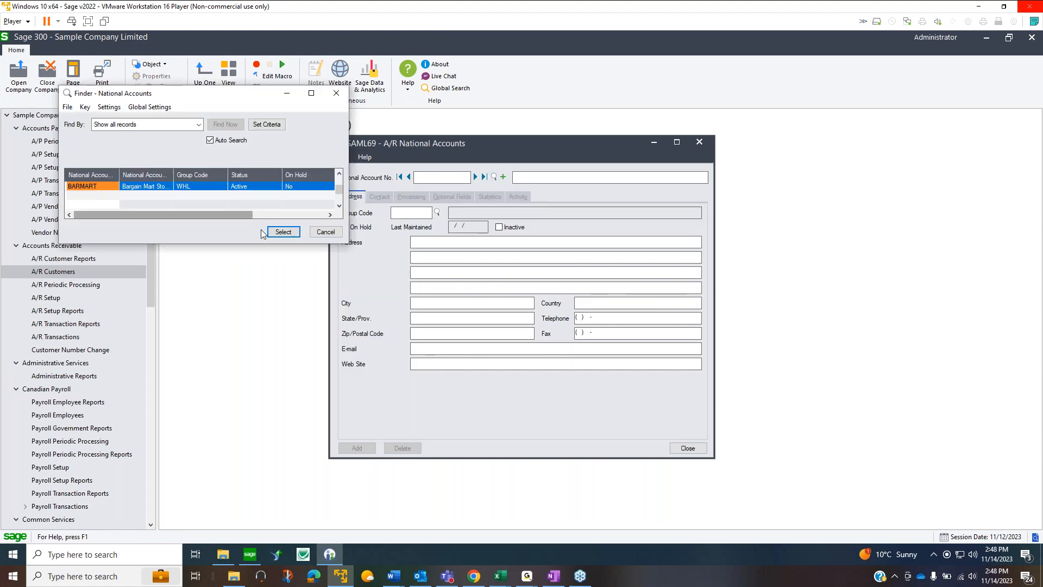
click(326, 232)
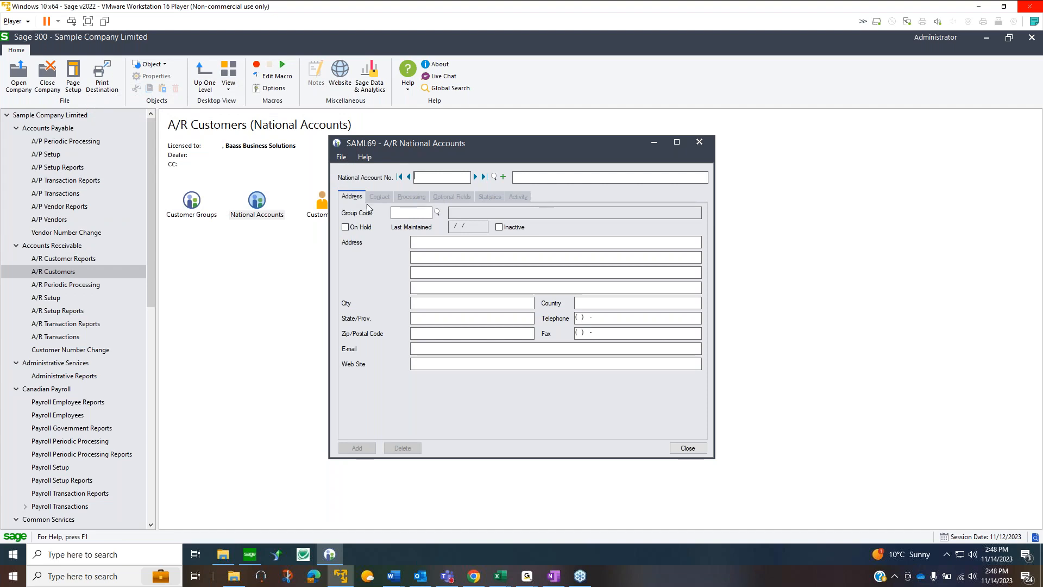
click(699, 142)
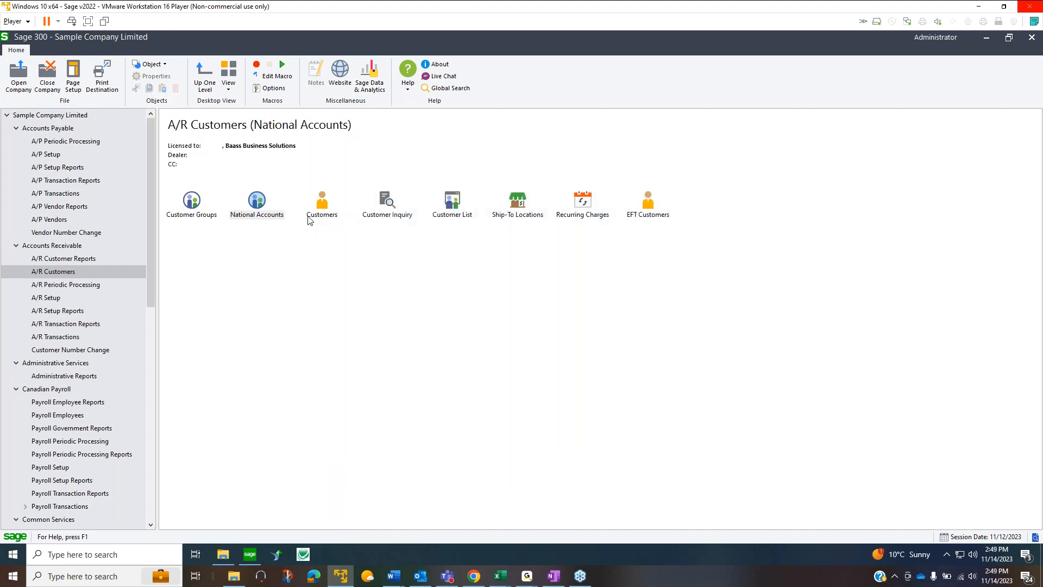
Open the A/R Customers screen and load the individual customer in the RTL group from the customer finder
double_click(323, 206)
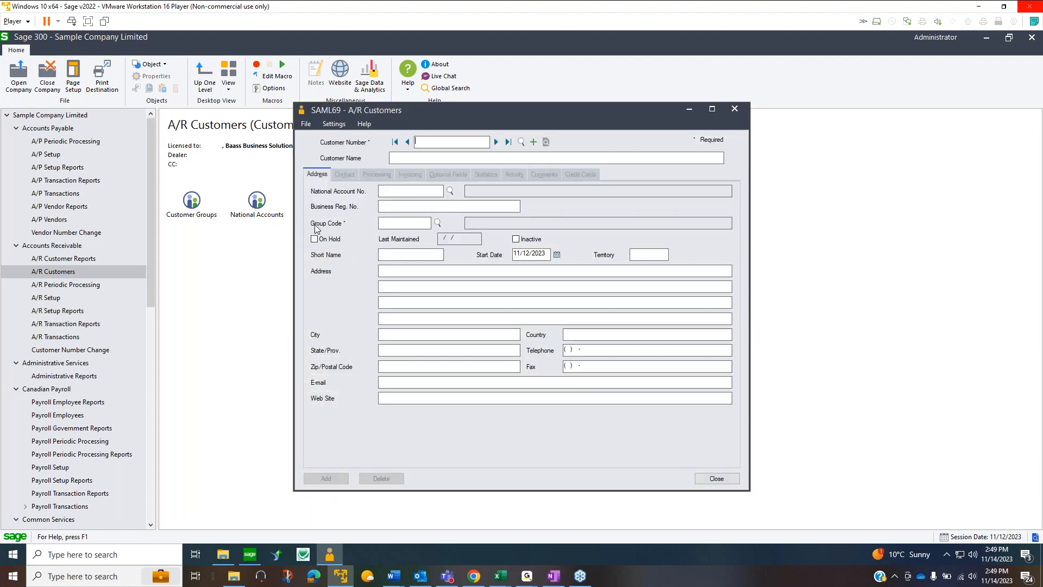
click(521, 141)
scroll(80, 200, down, 1)
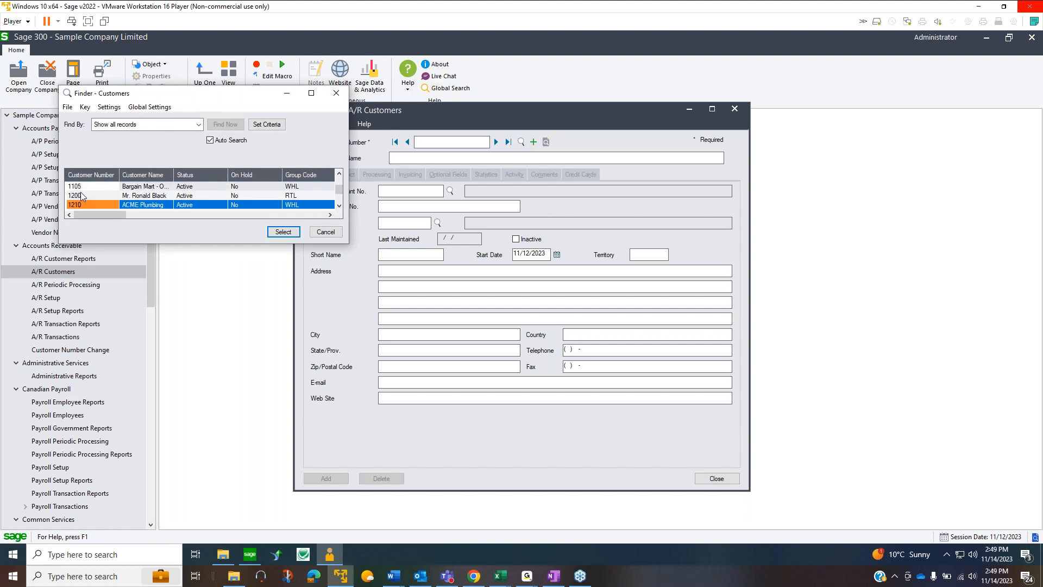
click(81, 189)
click(84, 196)
click(282, 232)
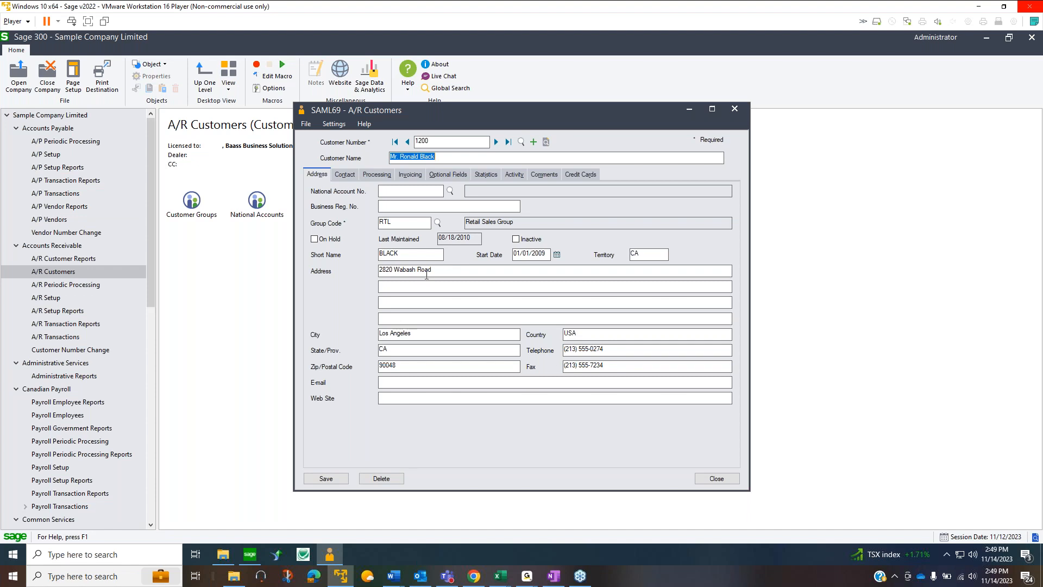
Review the customer's contact and processing details, checking the available delivery methods and keeping Mail
click(345, 174)
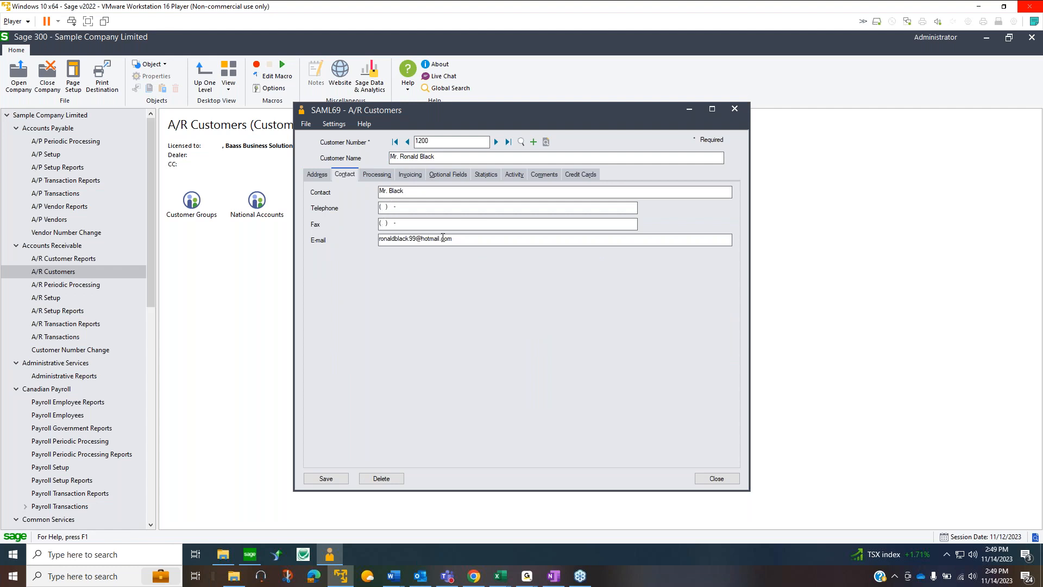
click(376, 175)
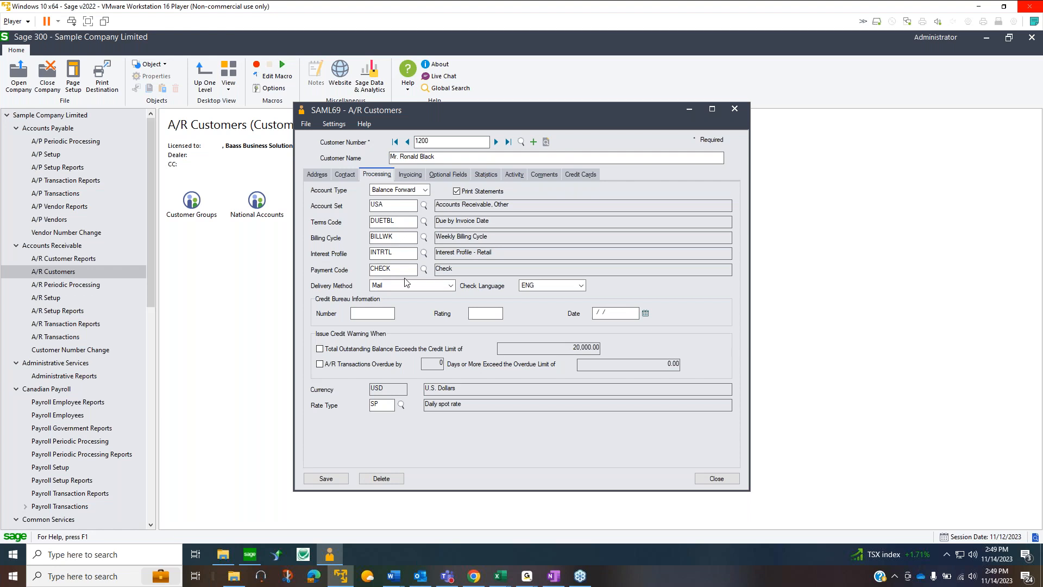
click(451, 286)
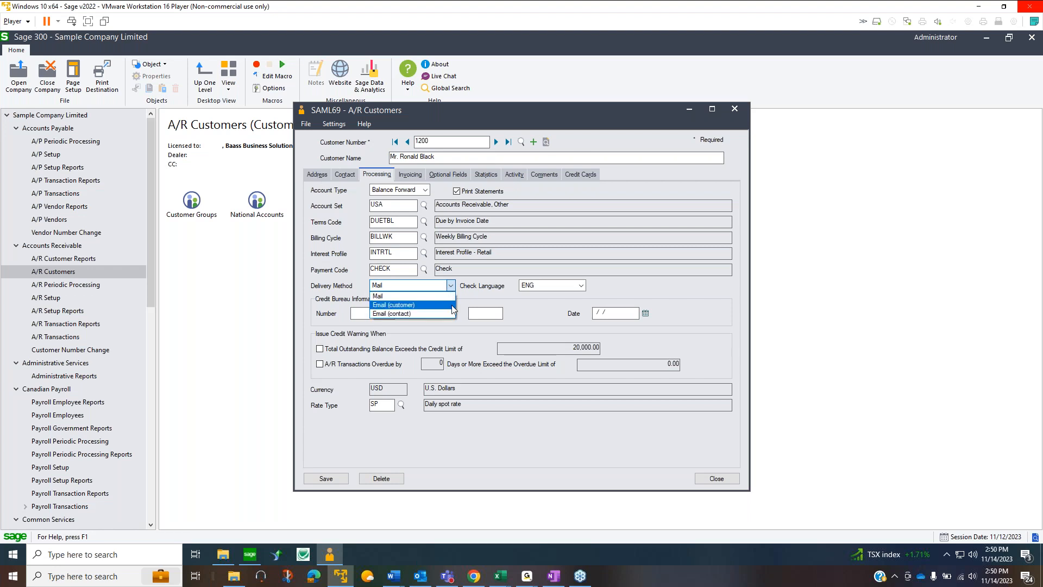
click(386, 295)
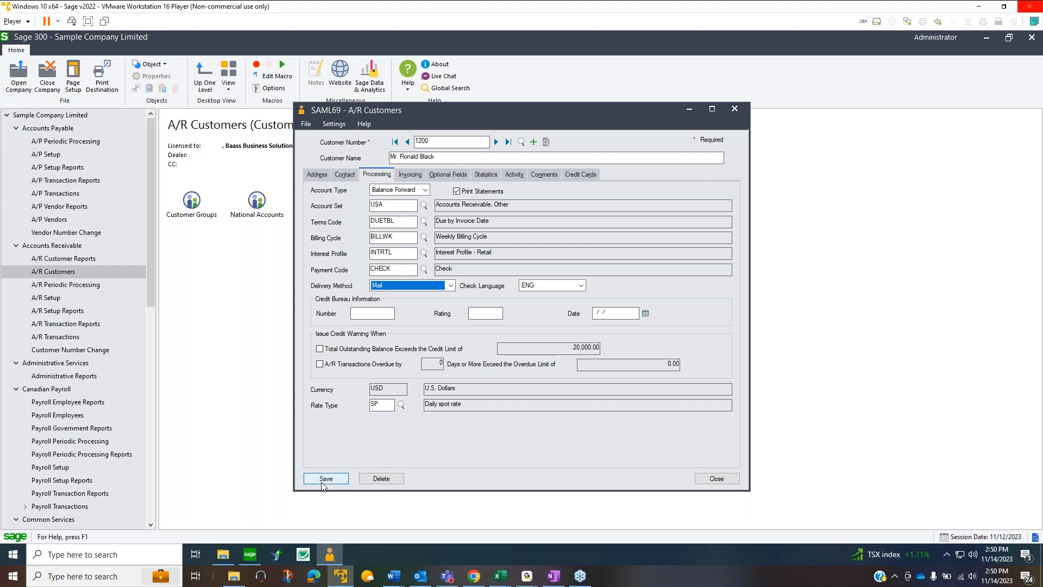
Review the customer's invoicing settings, optional fields, period statistics and account activity
click(408, 176)
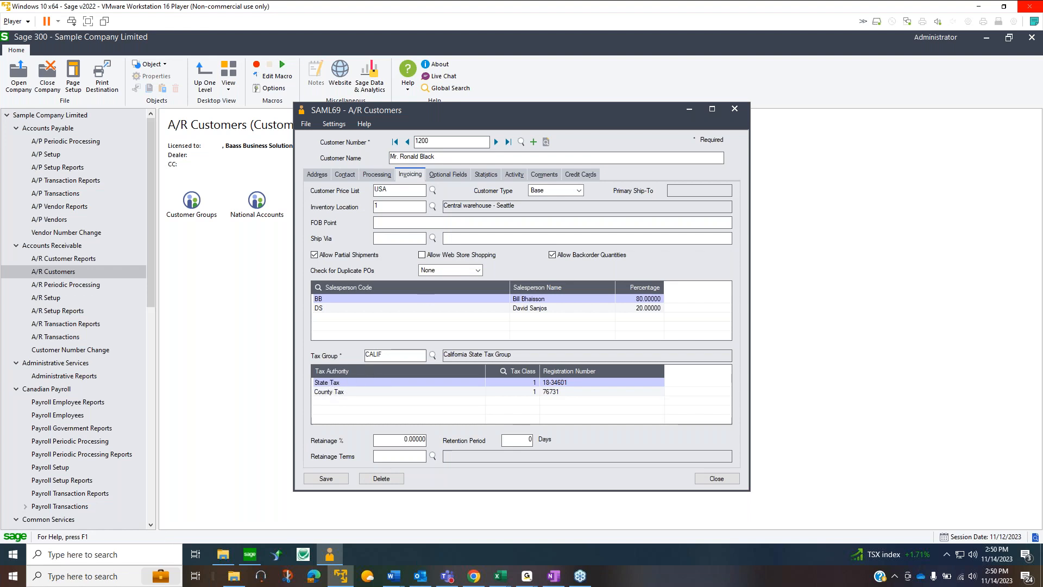
click(452, 174)
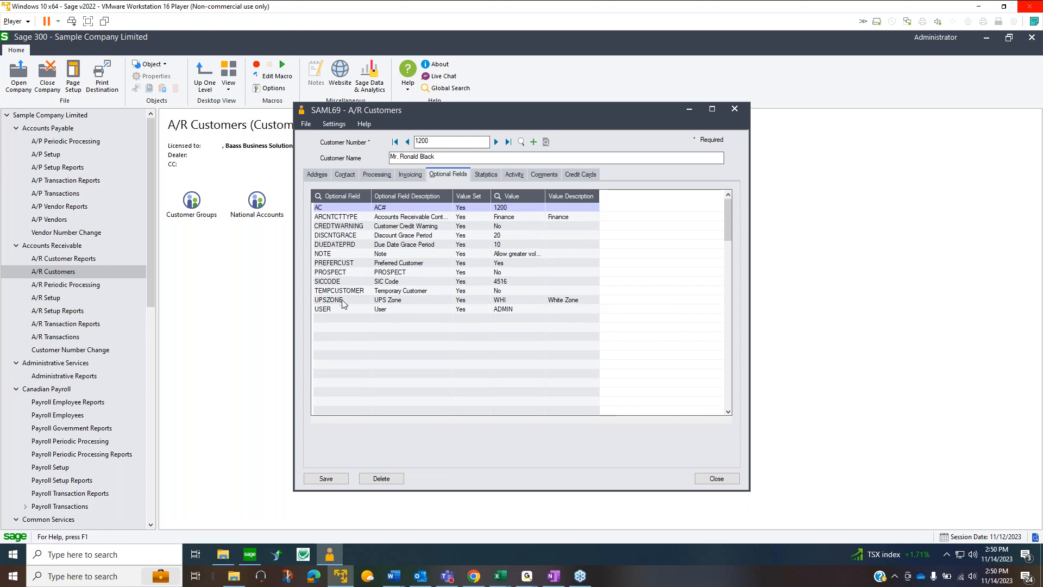
click(492, 175)
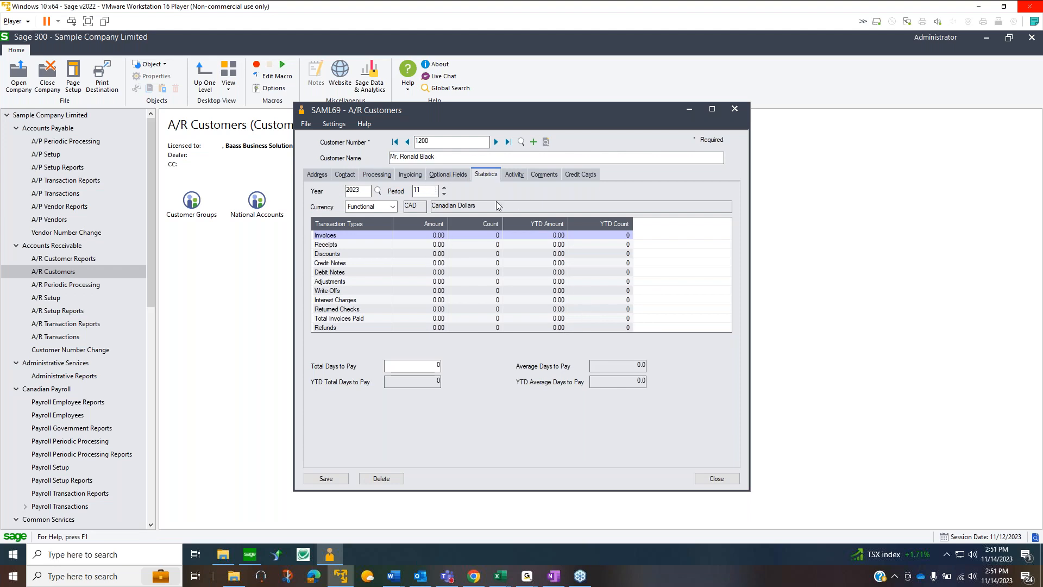
click(514, 174)
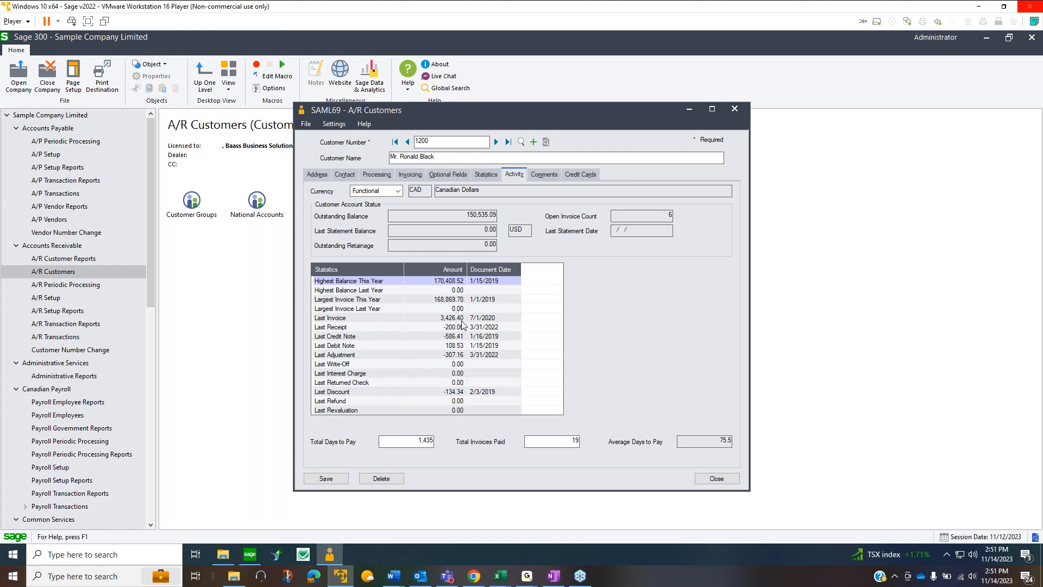
Review the customer's comments and credit card list, and close the A/R Customers screen
click(550, 173)
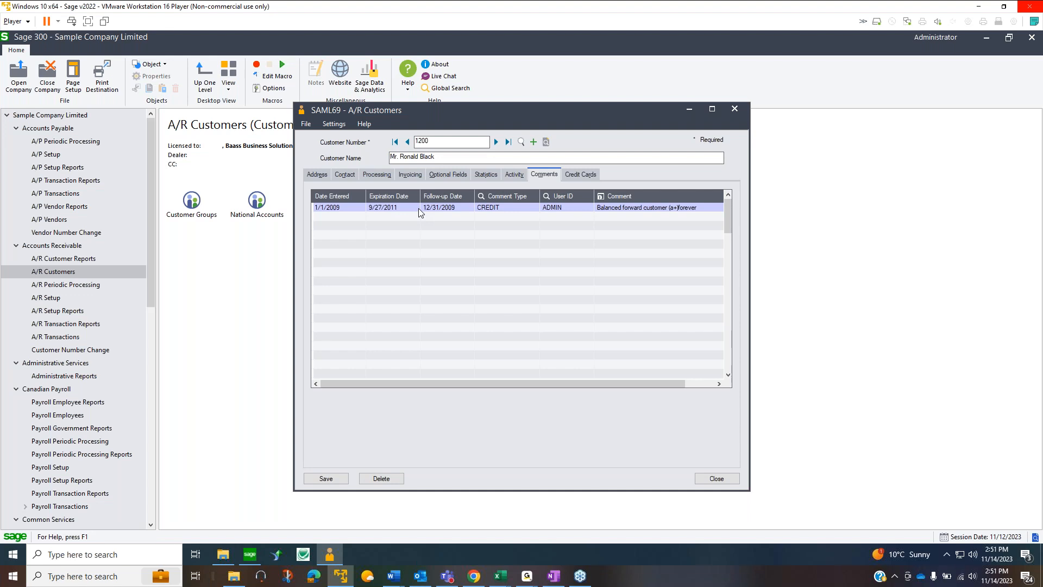
click(379, 210)
click(579, 175)
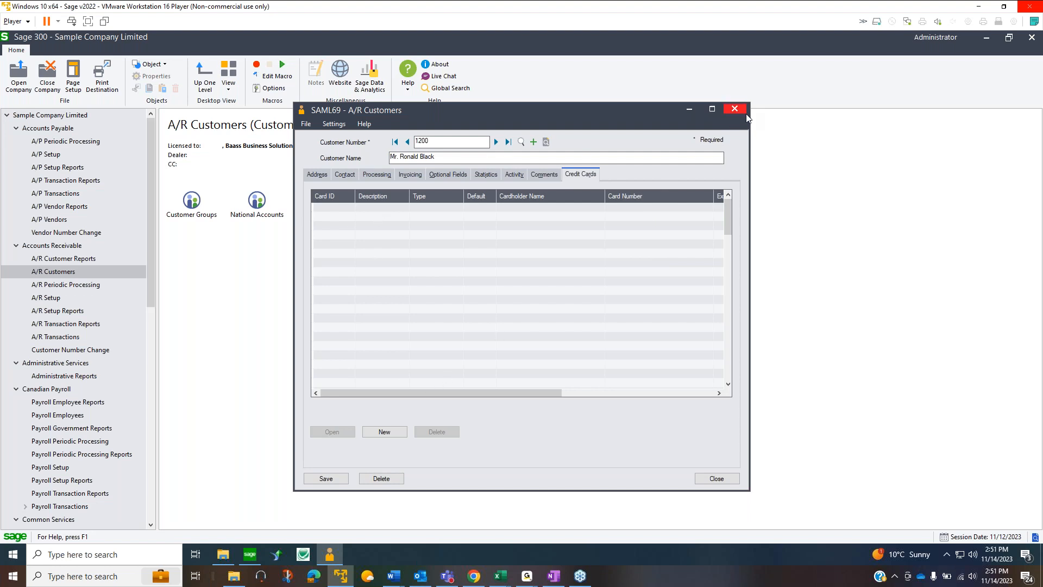
click(727, 479)
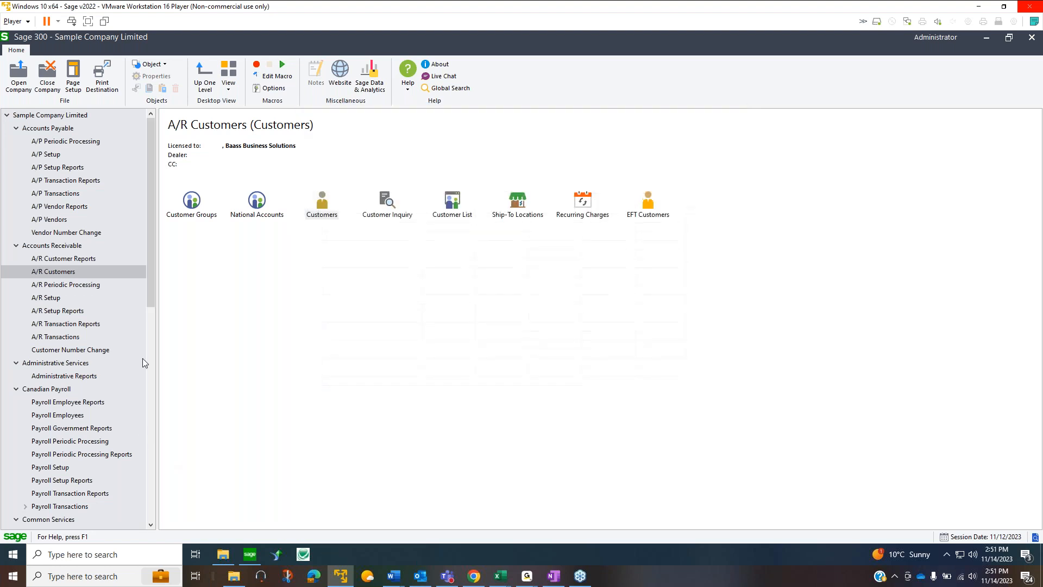
Open A/R Customer Inquiry and load the same RTL group customer from the finder
double_click(389, 207)
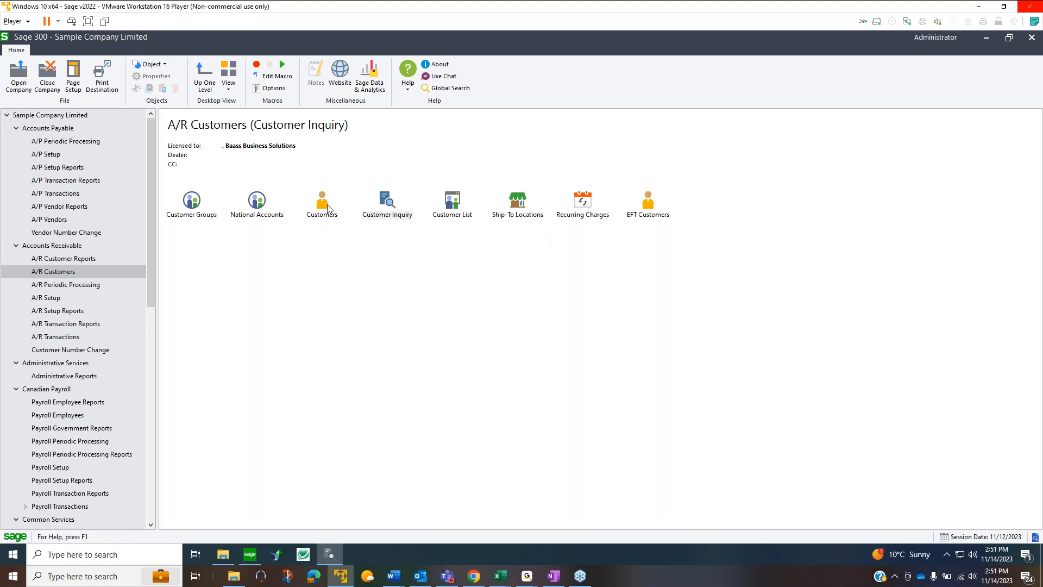
double_click(387, 206)
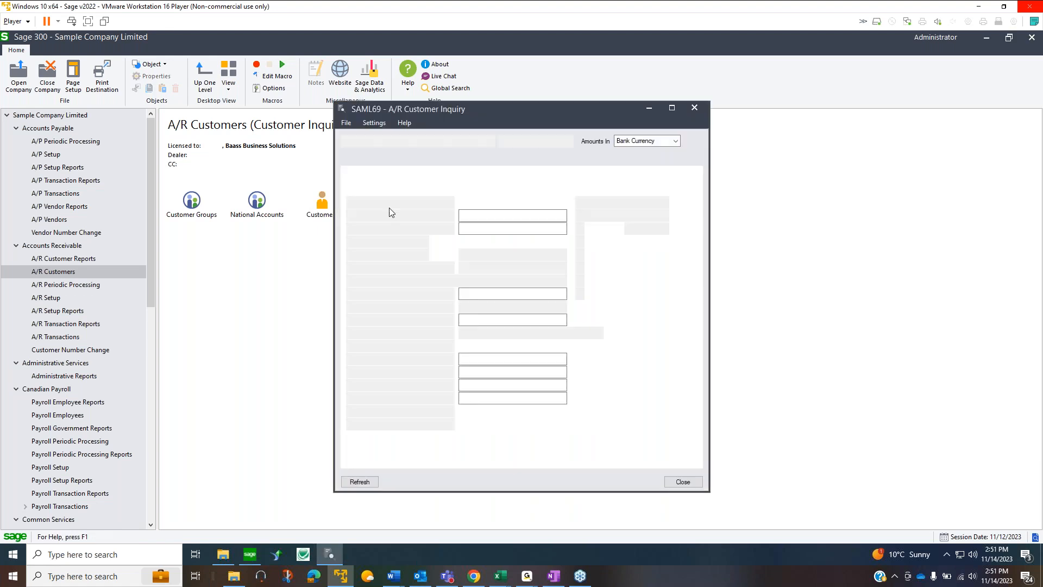
click(481, 141)
click(159, 207)
click(283, 232)
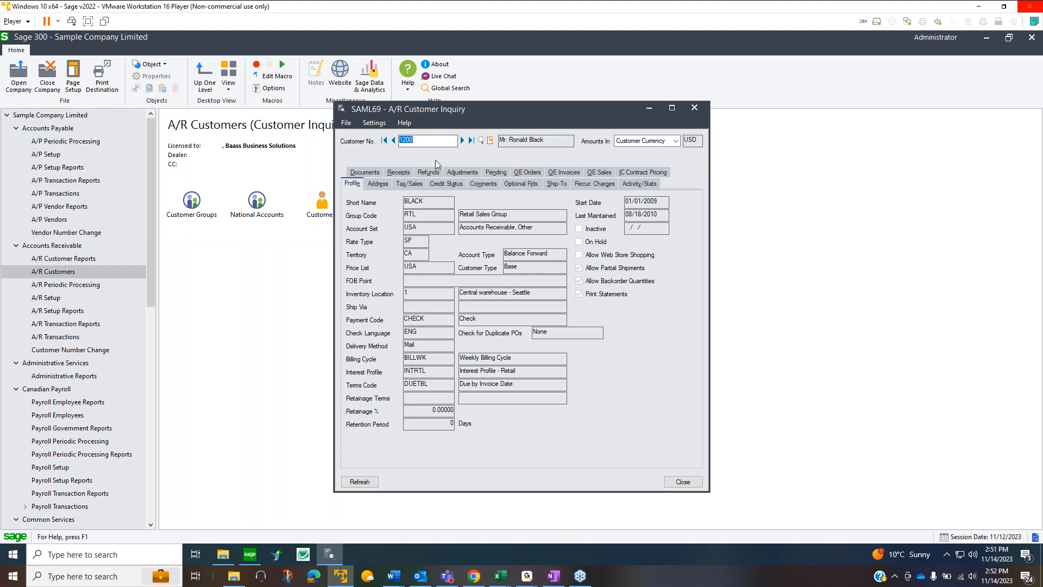
Review the customer's address, tax and sales details, and documents in the inquiry, and close it
click(375, 186)
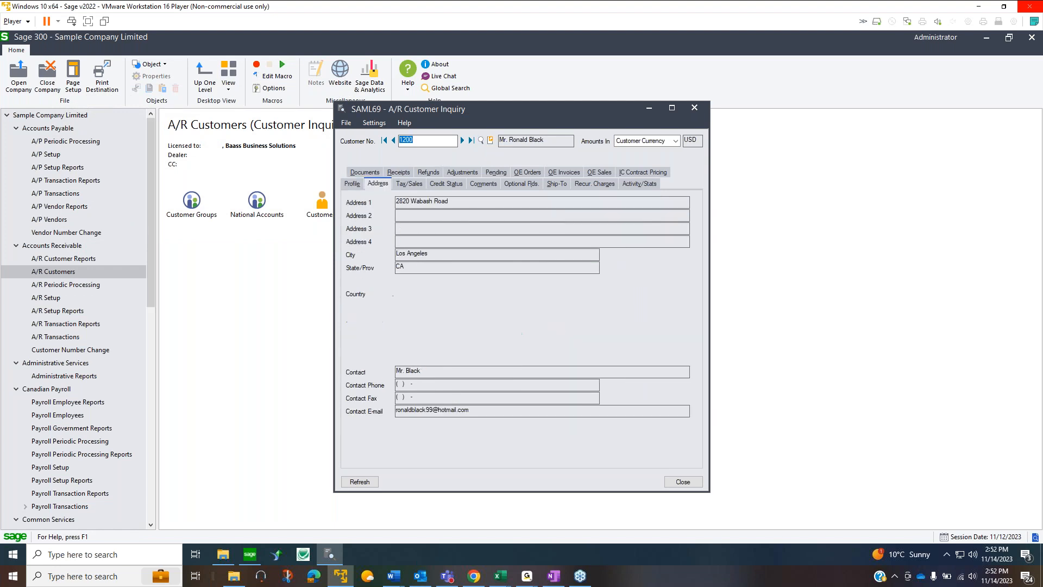
click(406, 184)
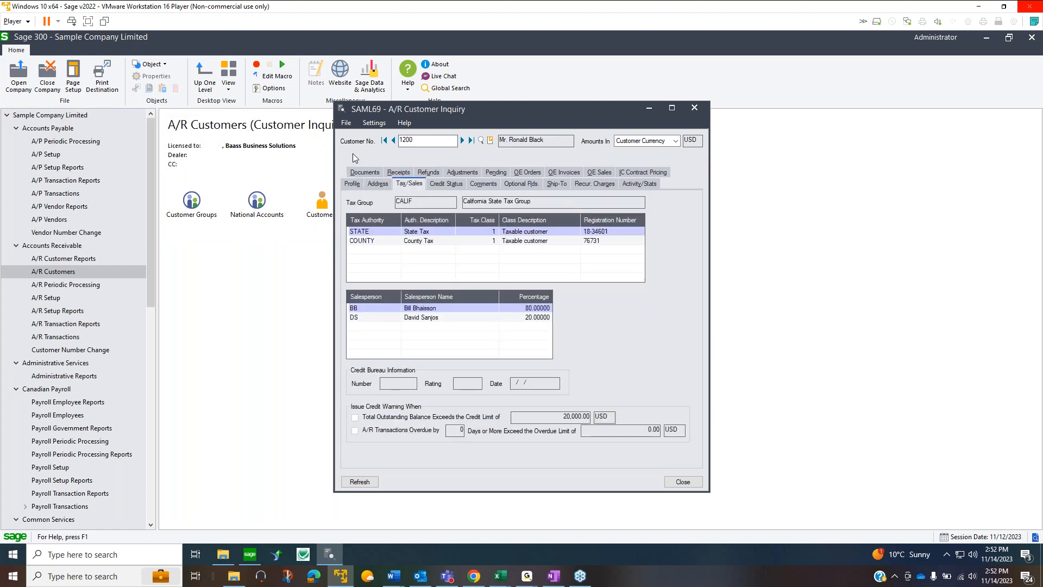
click(360, 173)
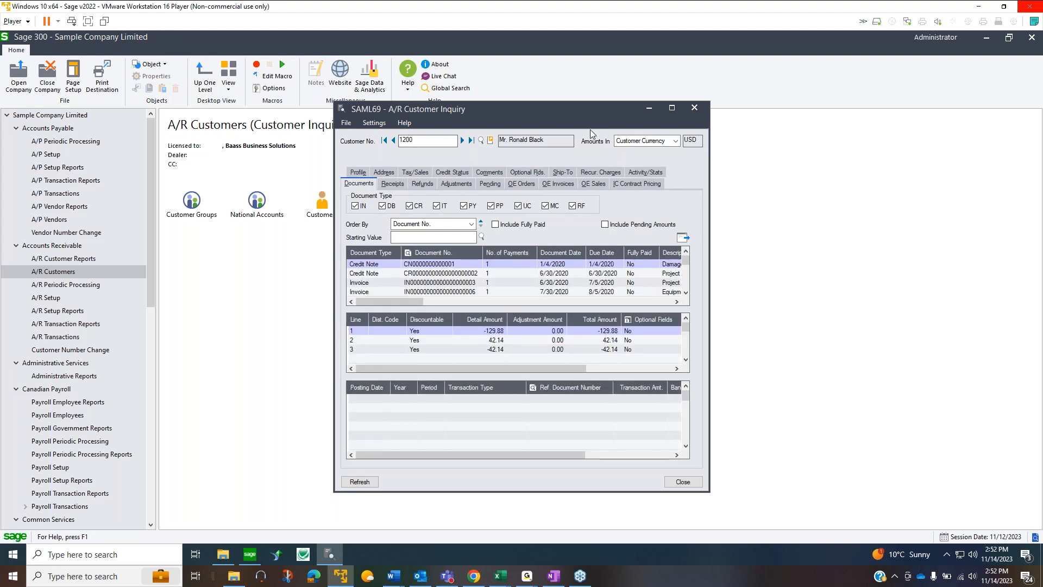
click(702, 113)
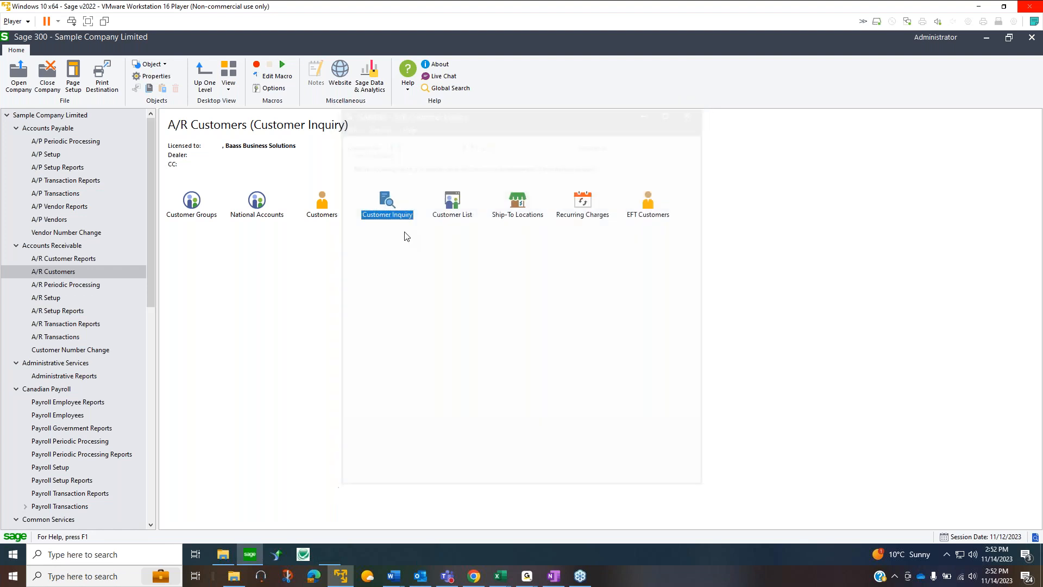
View the selection, aging and credit limit criteria of the A/R Customer List, close it, and select Ship-To Locations
double_click(454, 200)
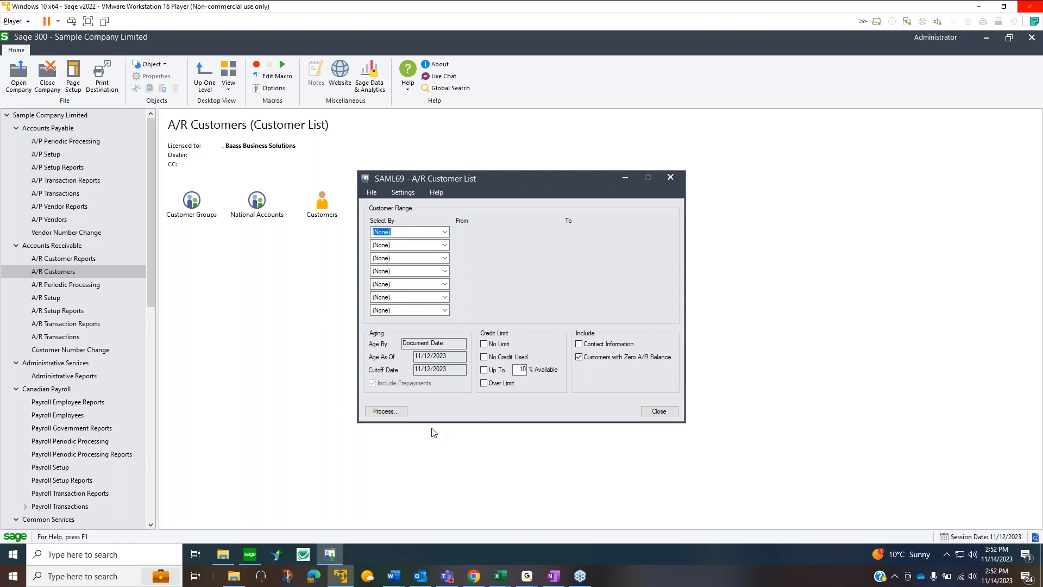
click(670, 415)
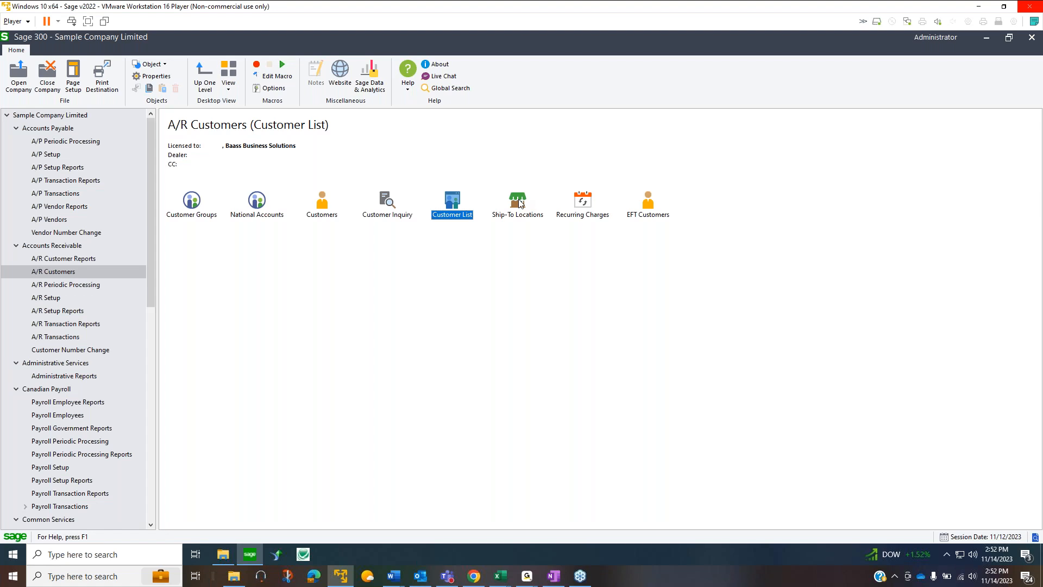
click(520, 204)
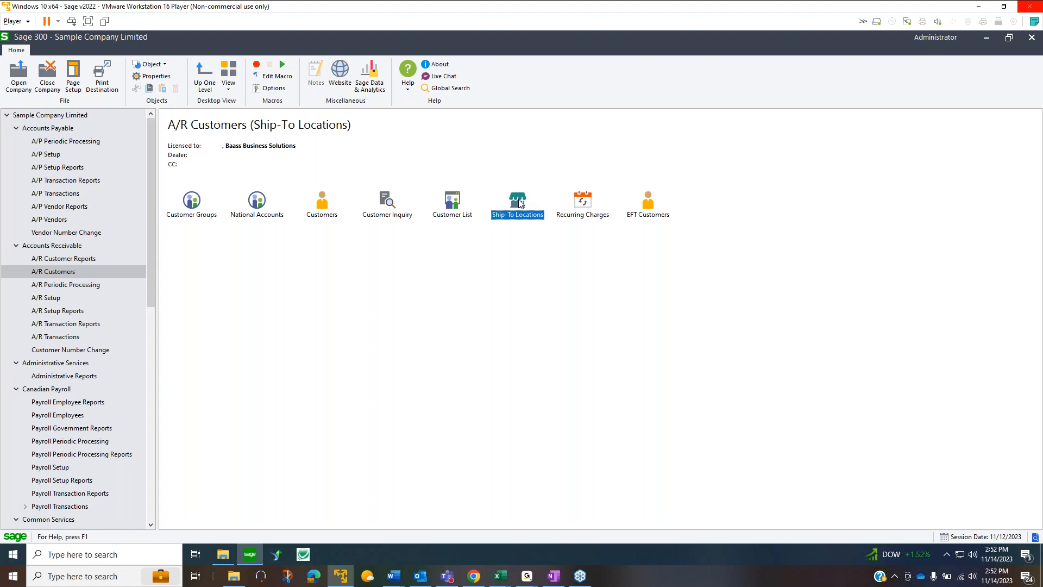
Open A/R Recurring Charges, load the ONCALL recurring charge to review its invoice settings, and close the screen
double_click(583, 202)
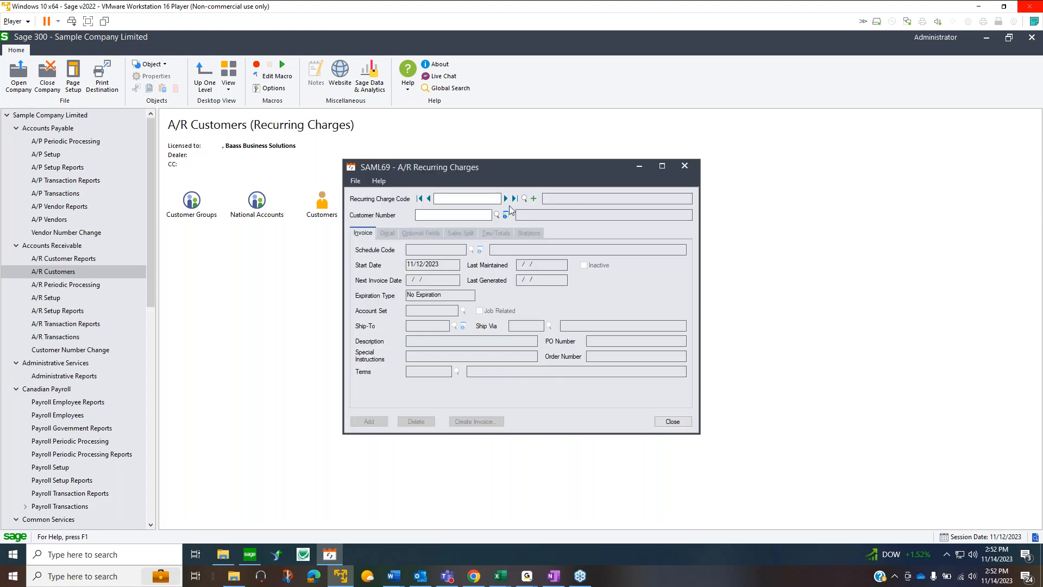
click(524, 199)
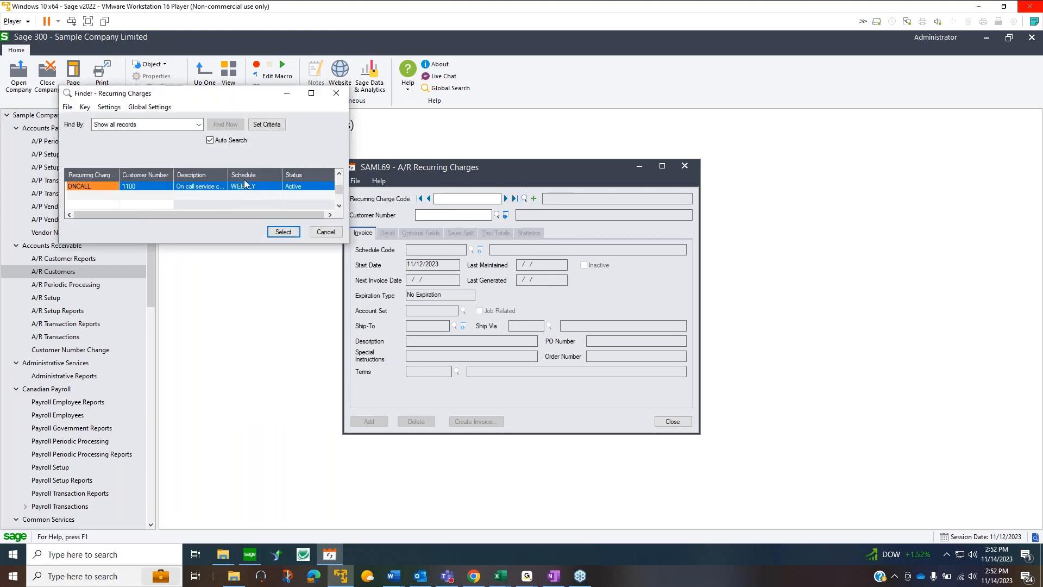
click(283, 231)
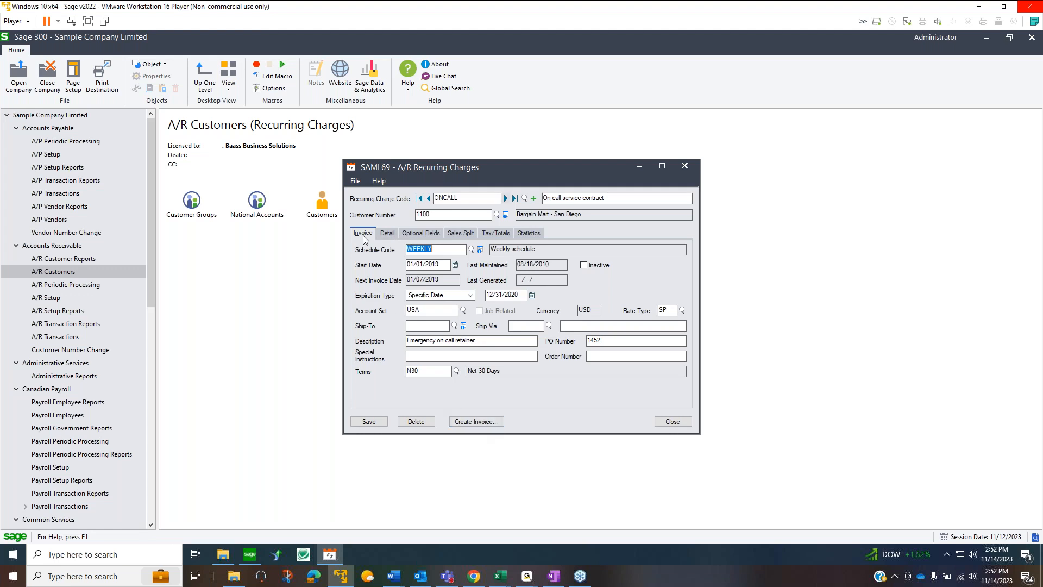
click(672, 421)
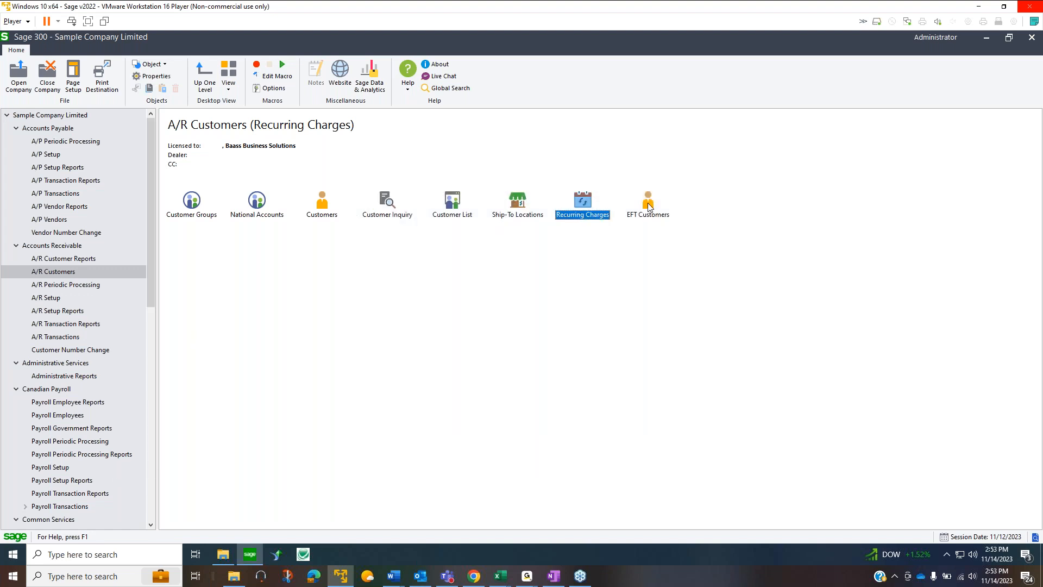
View the EFT Customers screen, close it, and go to A/R Customer Reports
double_click(648, 203)
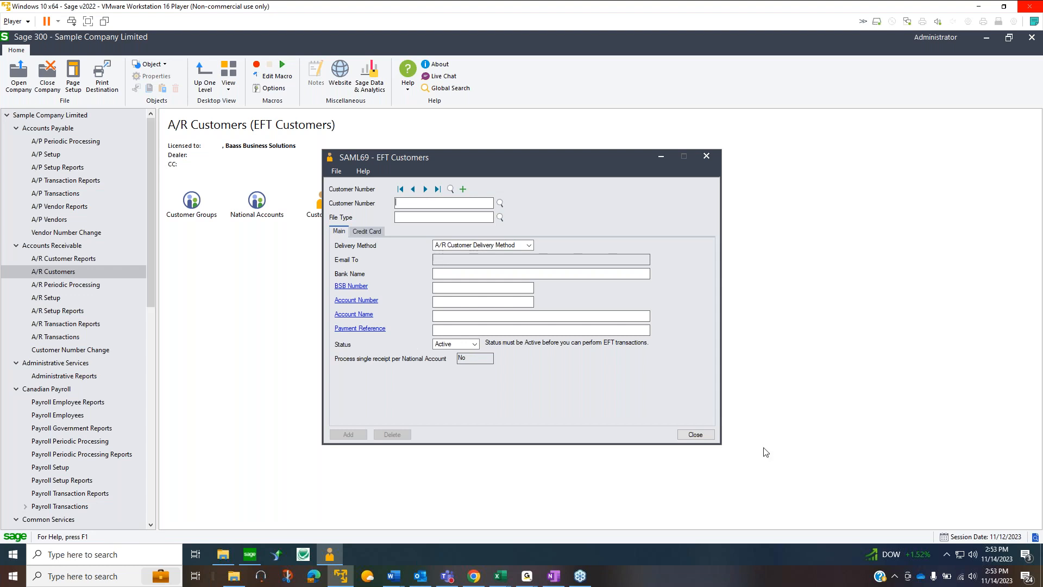
click(695, 435)
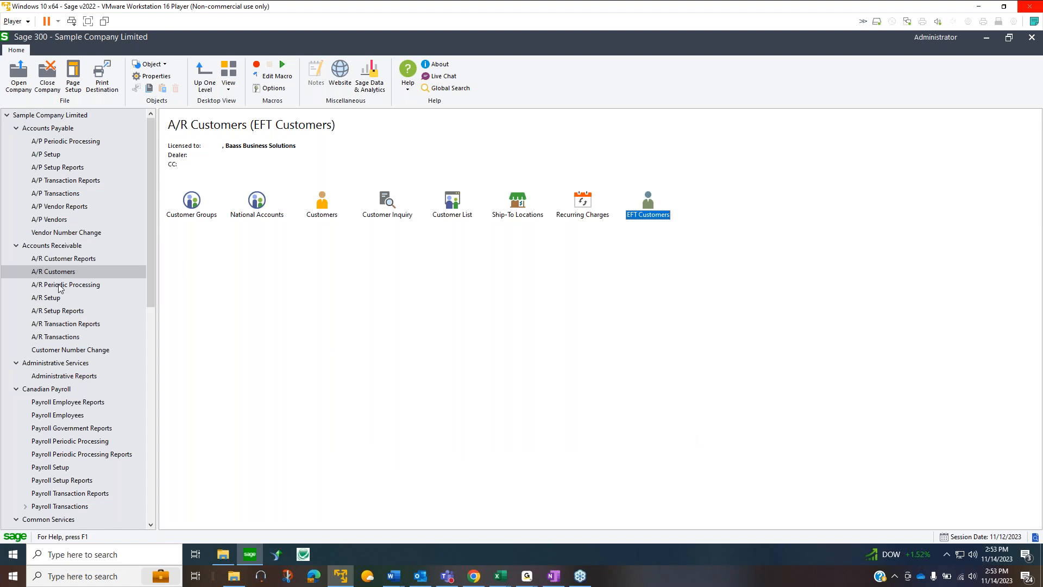
click(61, 260)
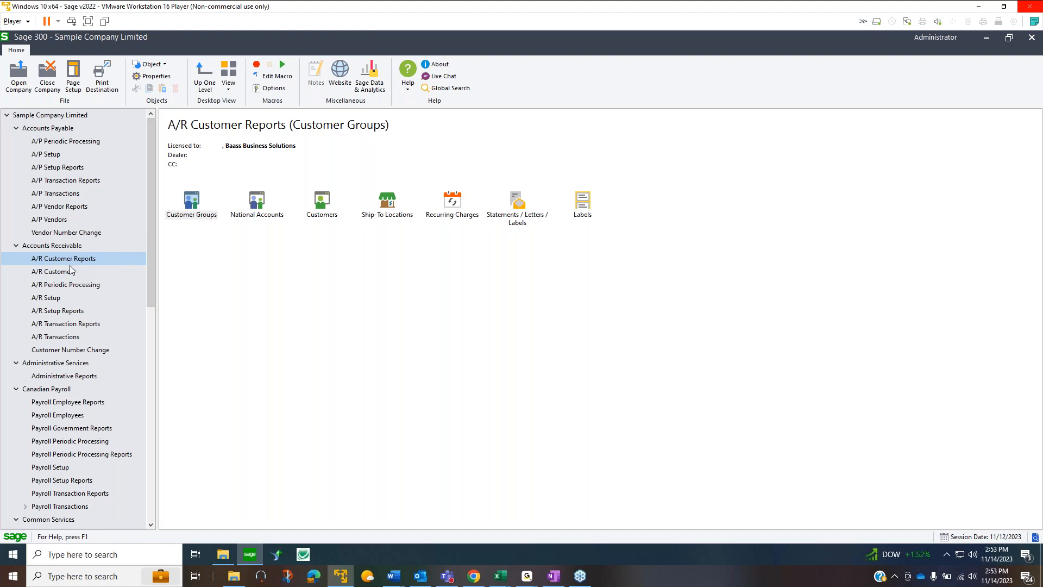
Go to A/R Transactions, look over batch 69 in the A/R Invoice Batch List, and close the list
click(44, 339)
double_click(193, 205)
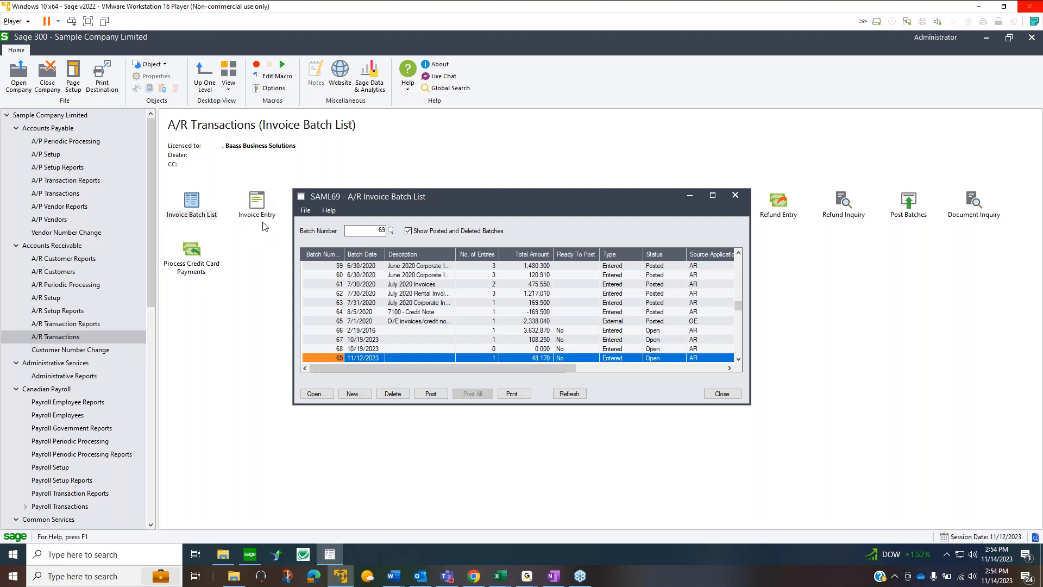
click(457, 358)
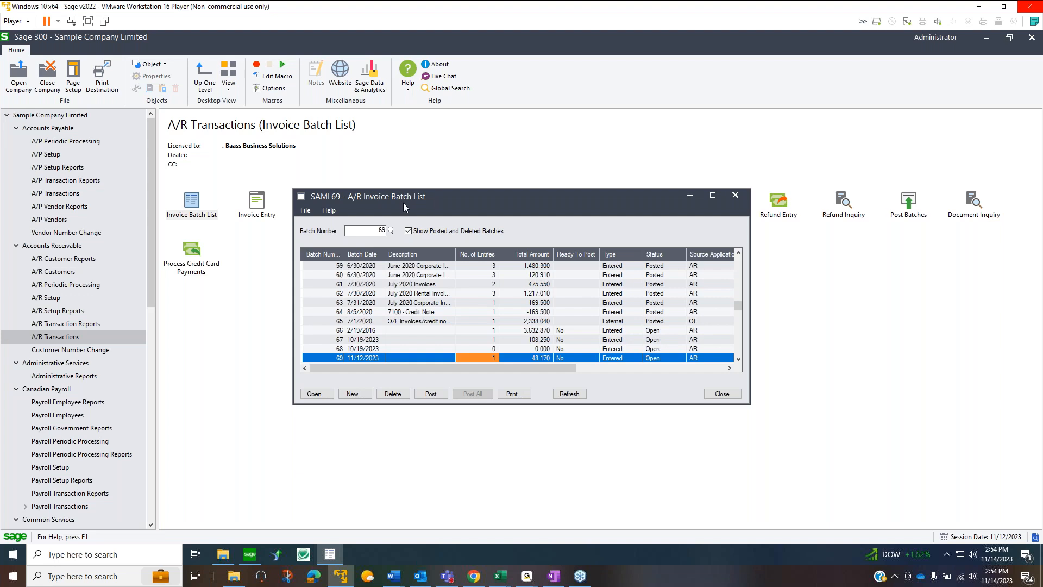
click(735, 195)
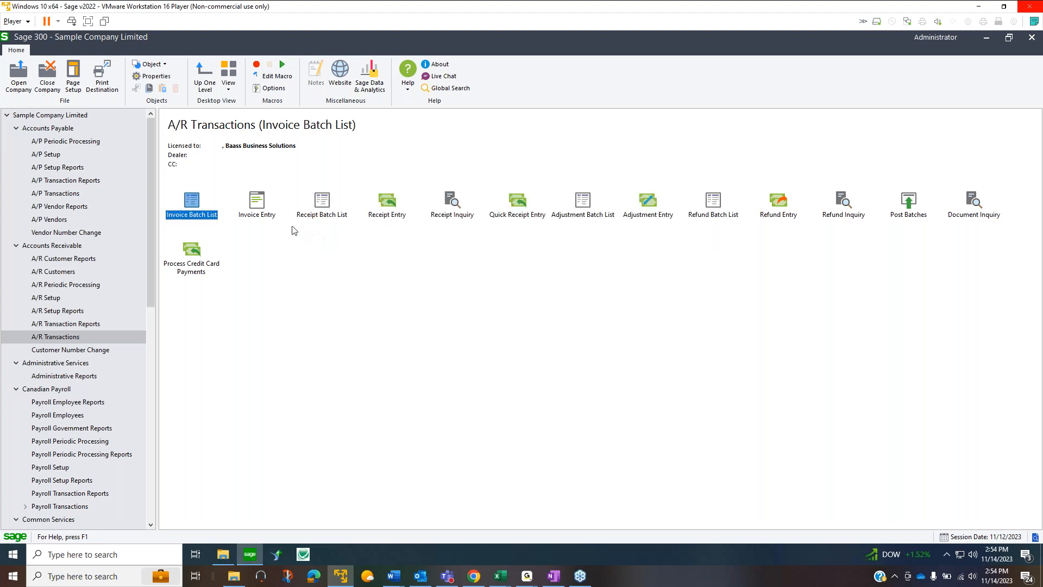
Open the November 14 2023 receipts batch from the Receipt Batch List, show its documents in Select Mode, and close Receipt Entry
double_click(323, 202)
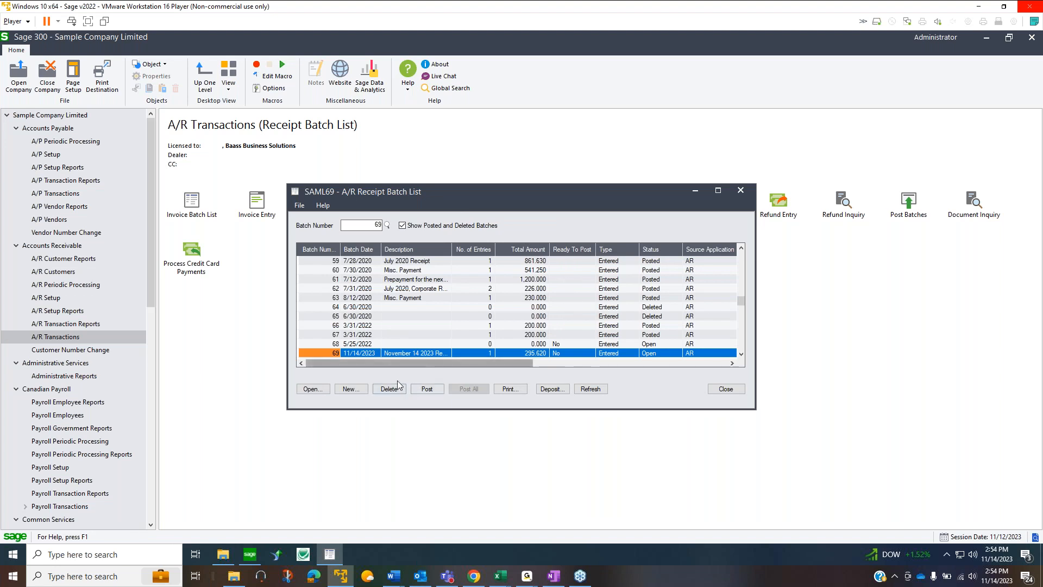
double_click(419, 355)
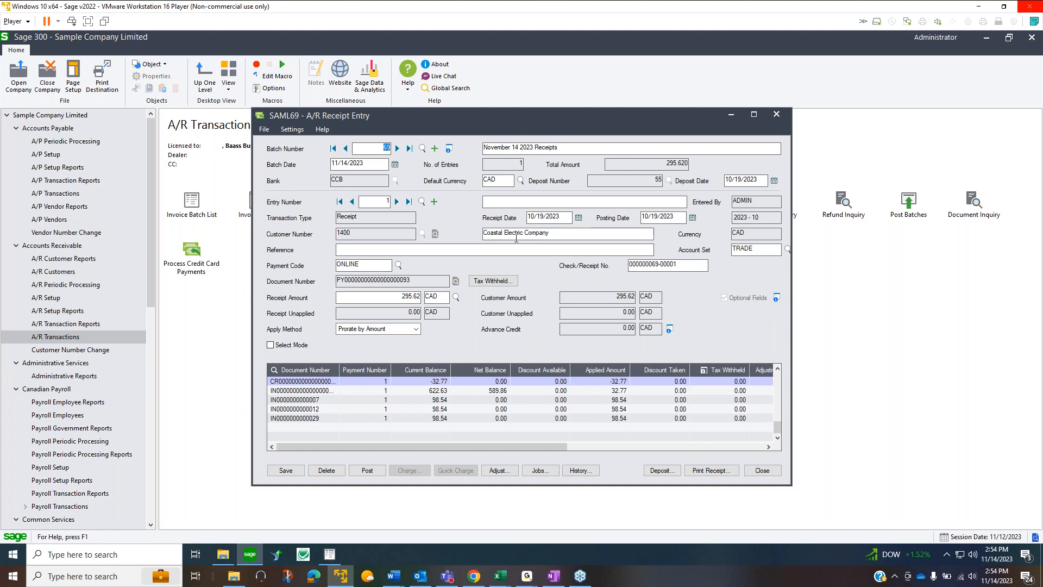
click(271, 345)
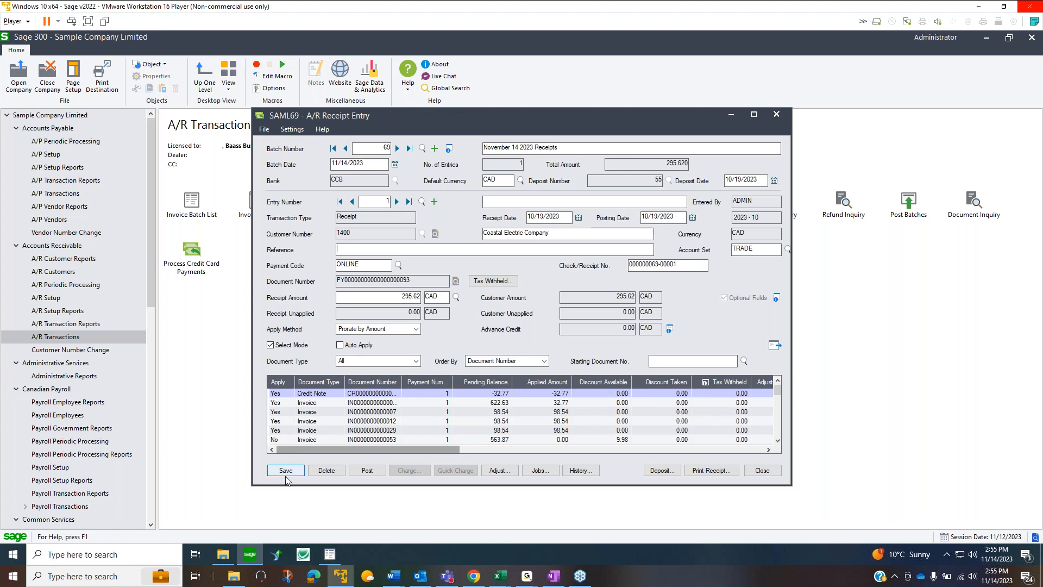
click(776, 474)
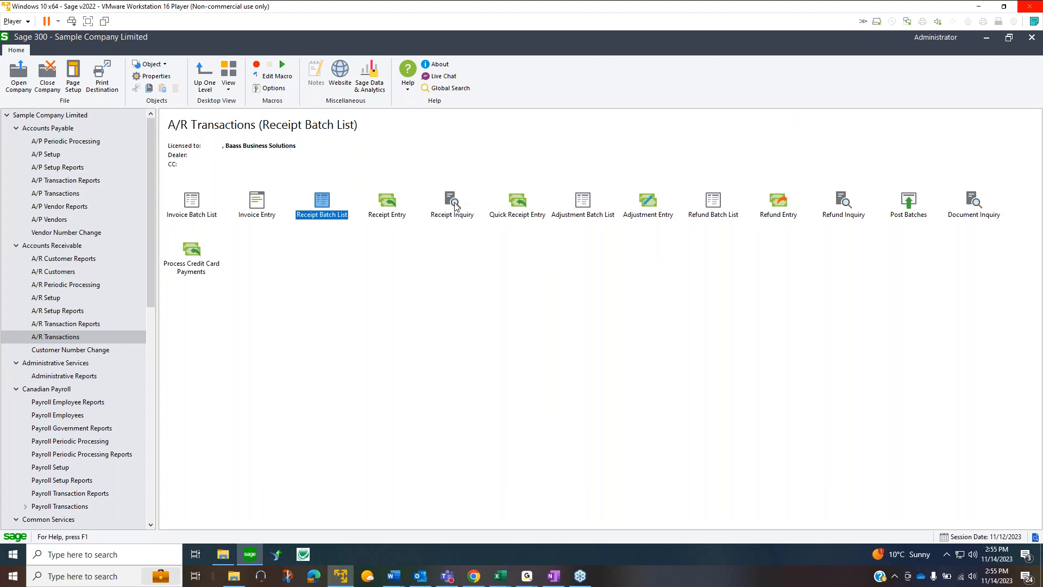
Open A/R Receipt Inquiry, view the source document of receipt 2502, and close both screens
double_click(454, 206)
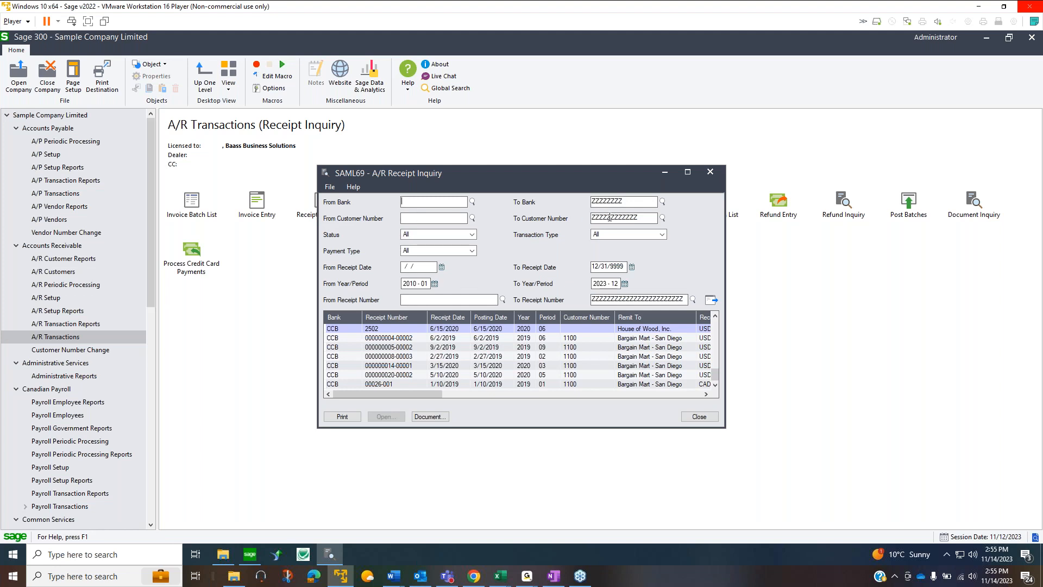
click(338, 330)
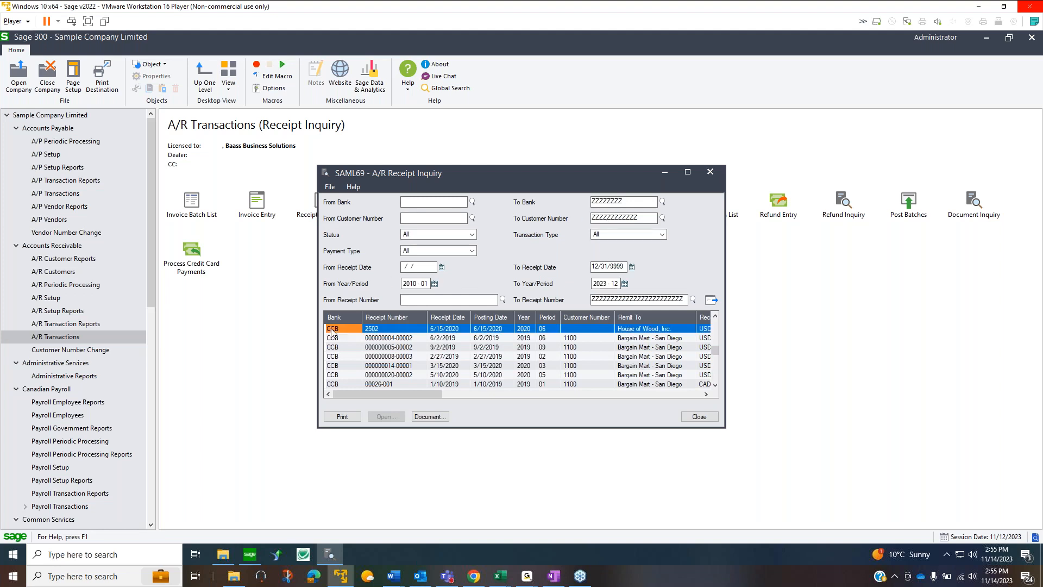
click(364, 332)
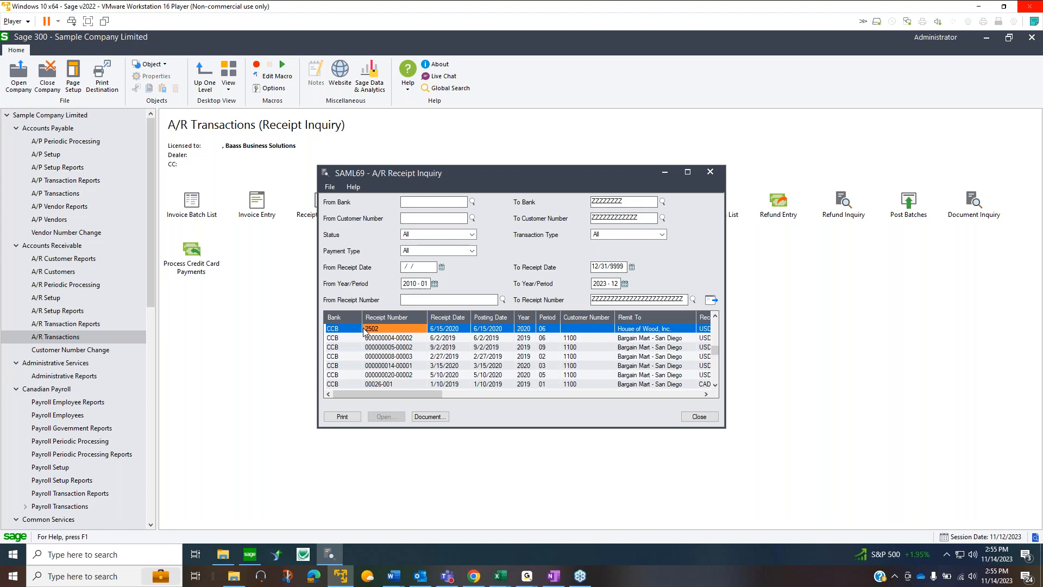
click(427, 417)
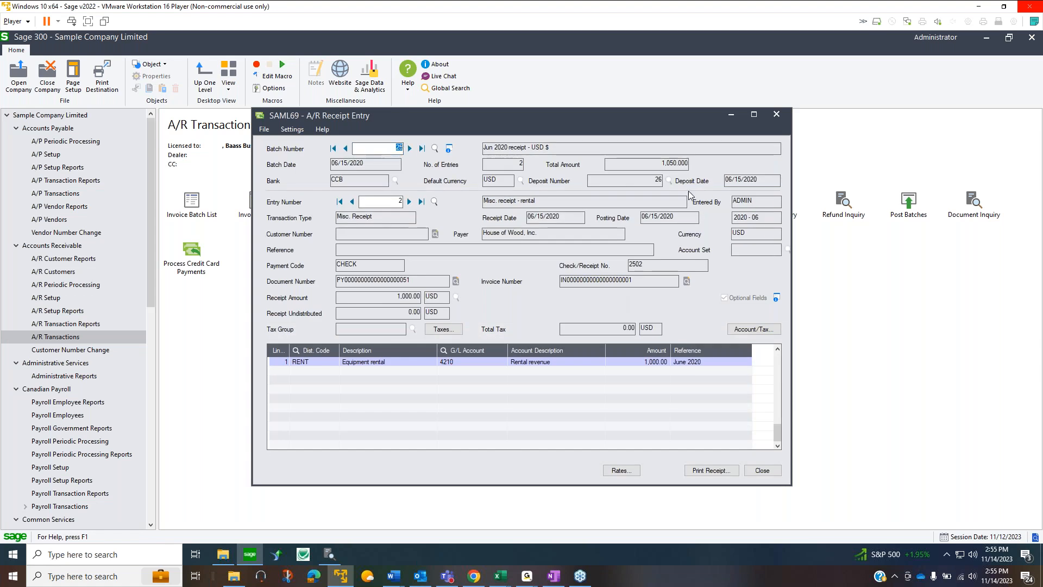
click(776, 115)
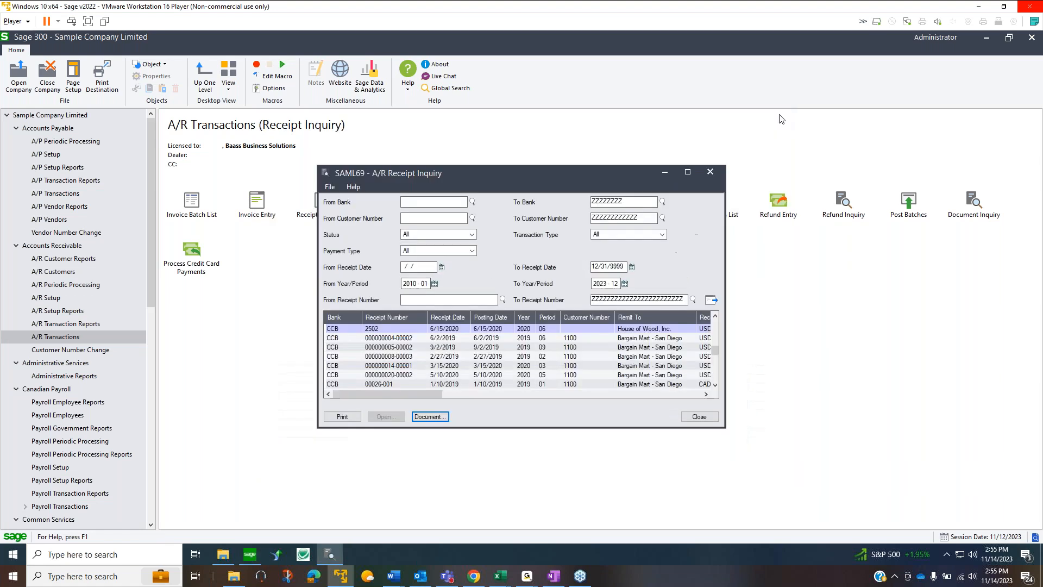
click(709, 173)
View the A/R Quick Receipt Entry screen and close it
click(446, 213)
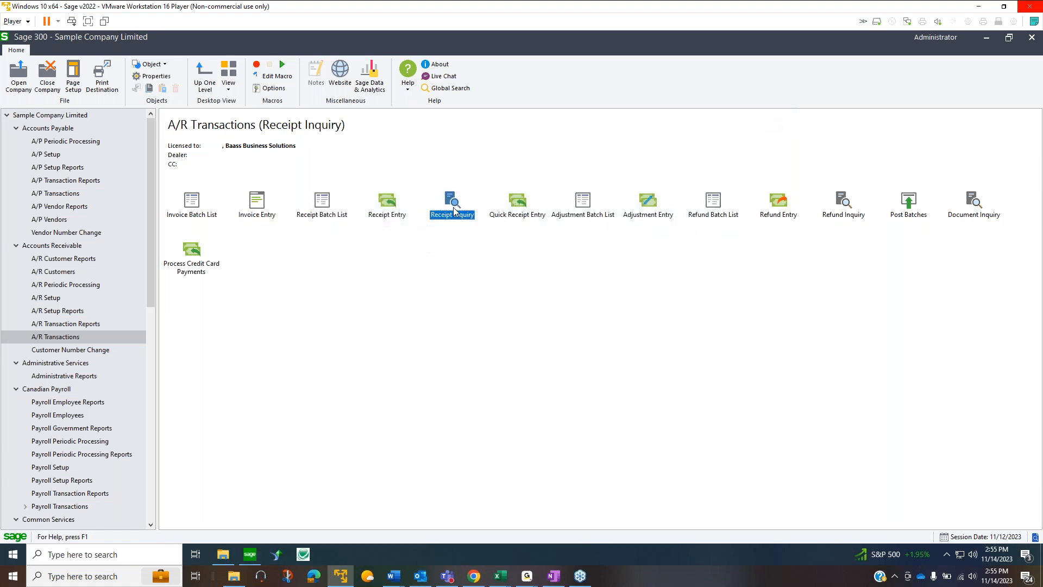
double_click(519, 203)
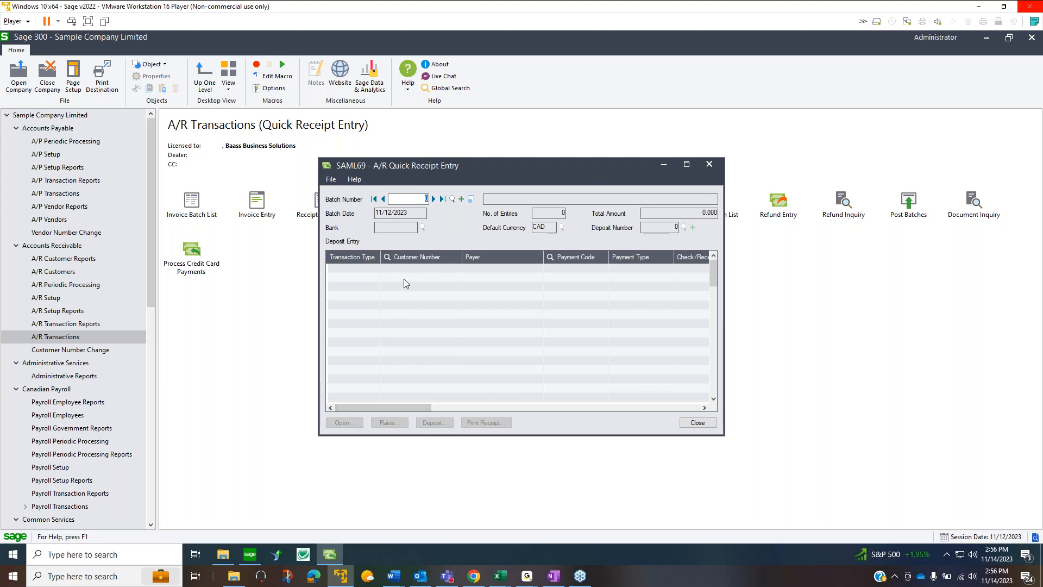
click(709, 165)
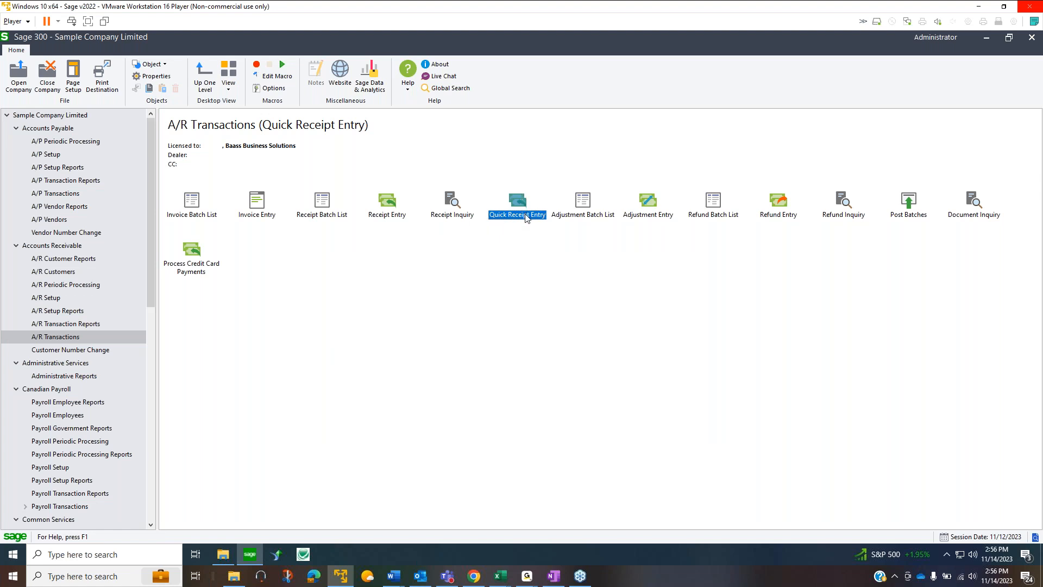
Open the January 2020 adjustment batch from the A/R Adjustment Batch List
double_click(584, 201)
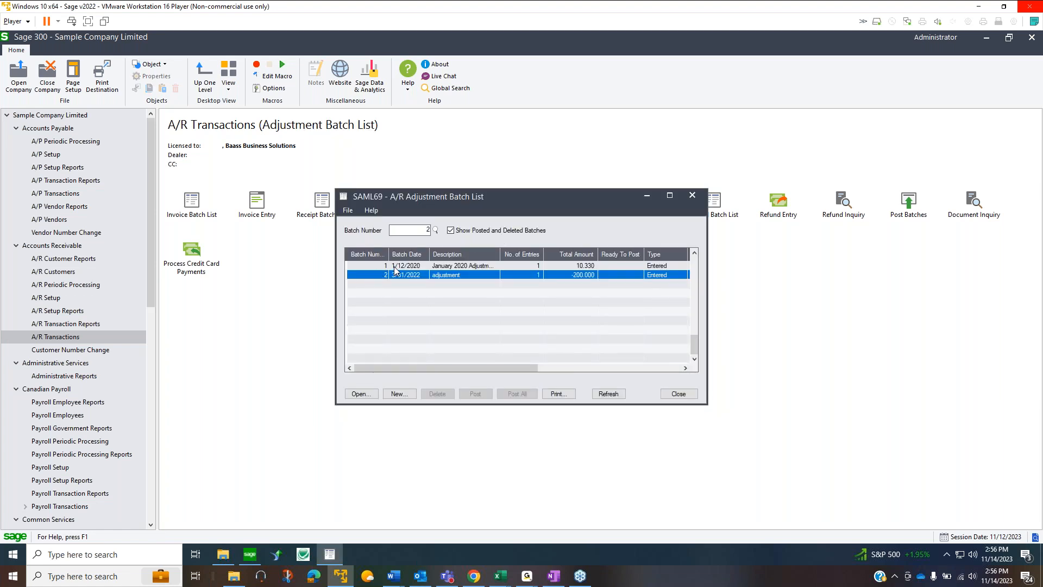
click(399, 266)
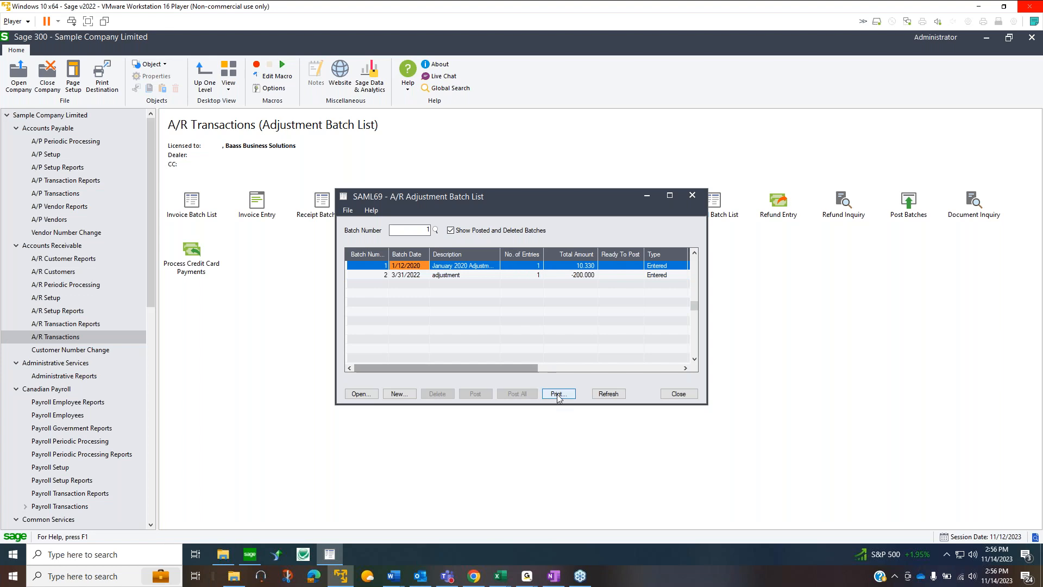
click(361, 394)
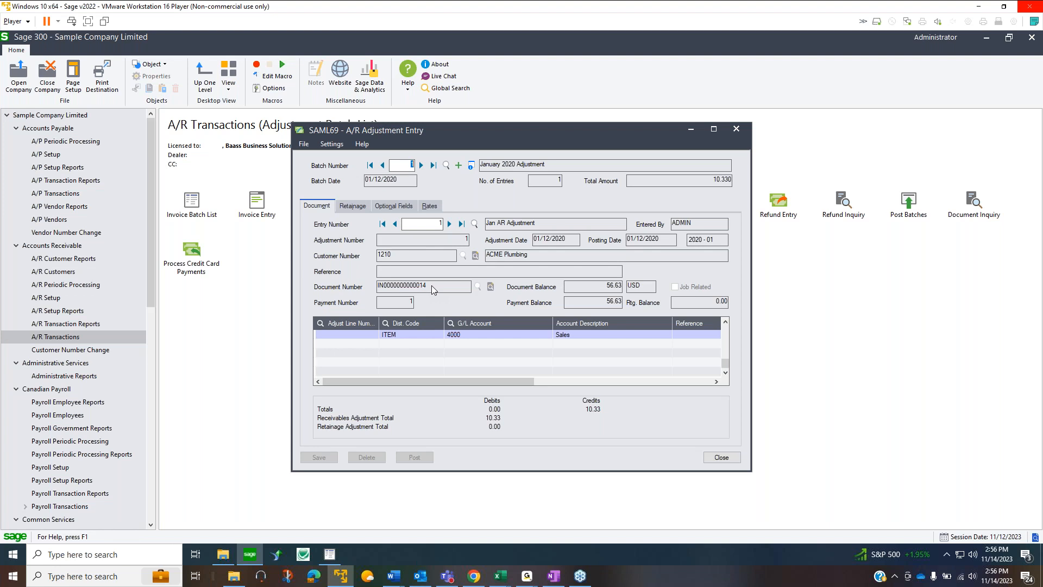
Review the adjustment's retainage, optional fields, rates and document details, and close the entry and the batch list
click(353, 205)
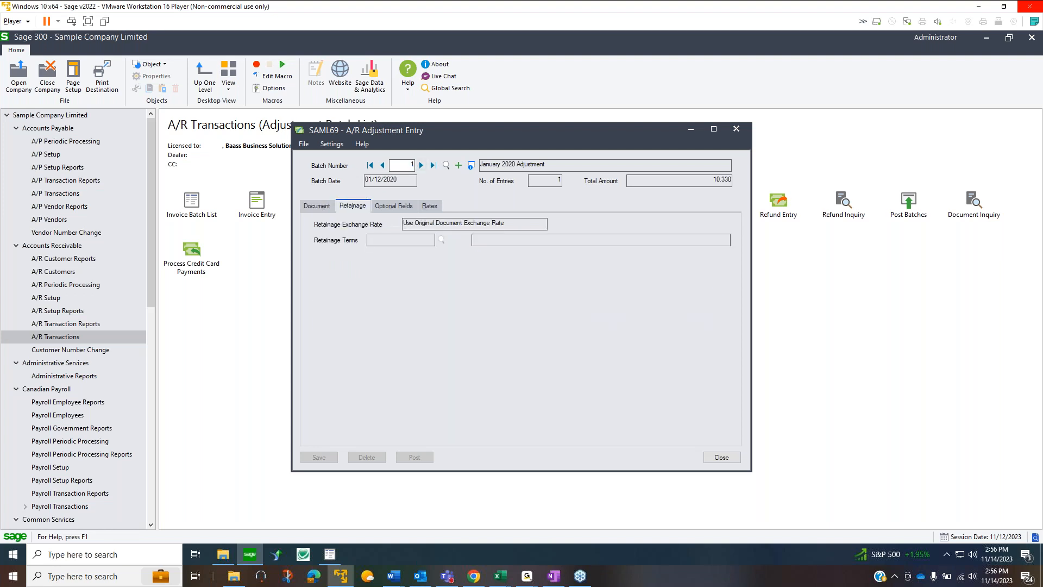
click(379, 207)
click(431, 208)
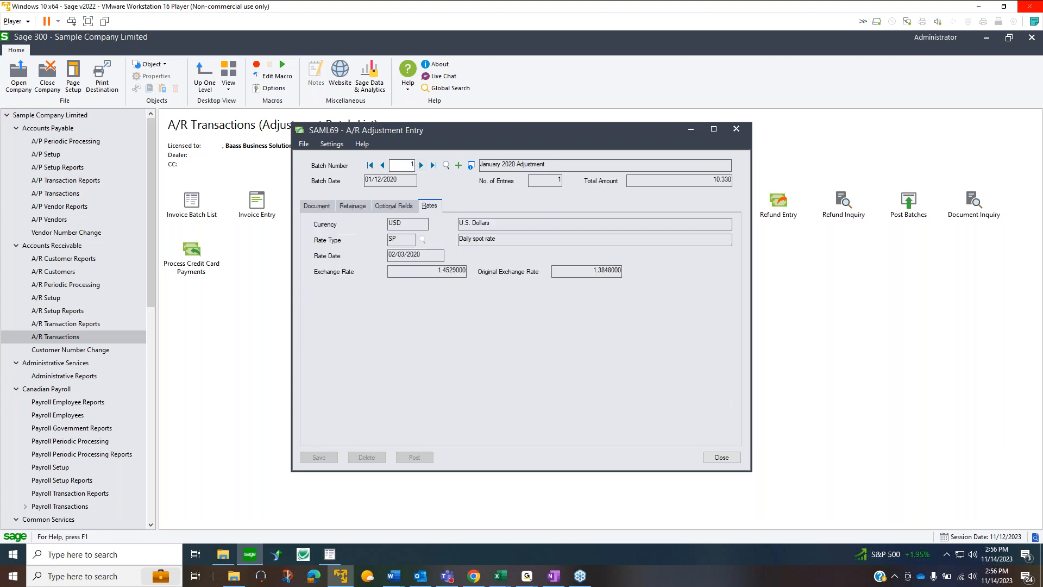
click(318, 209)
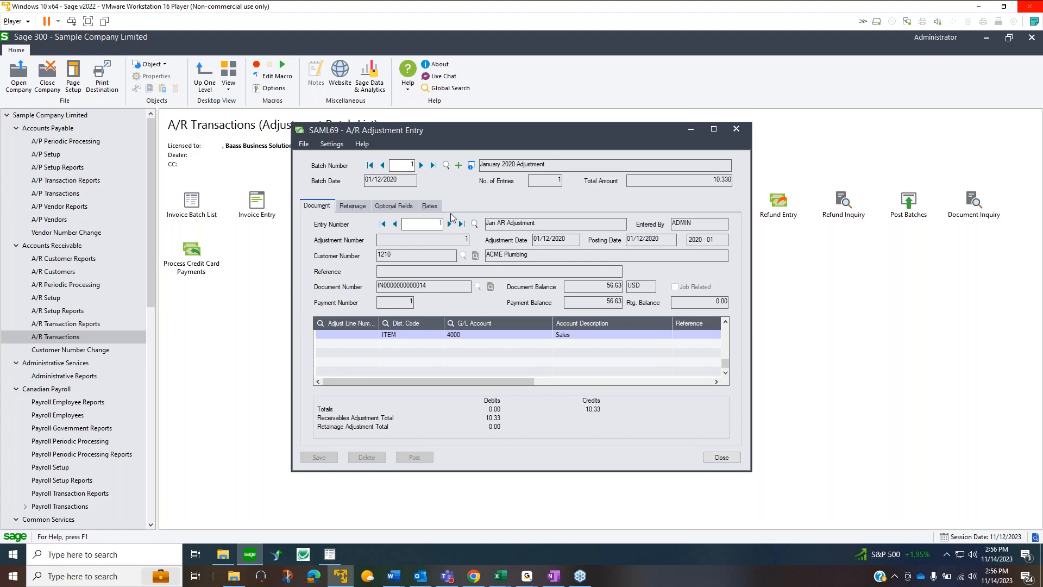
click(732, 460)
click(692, 195)
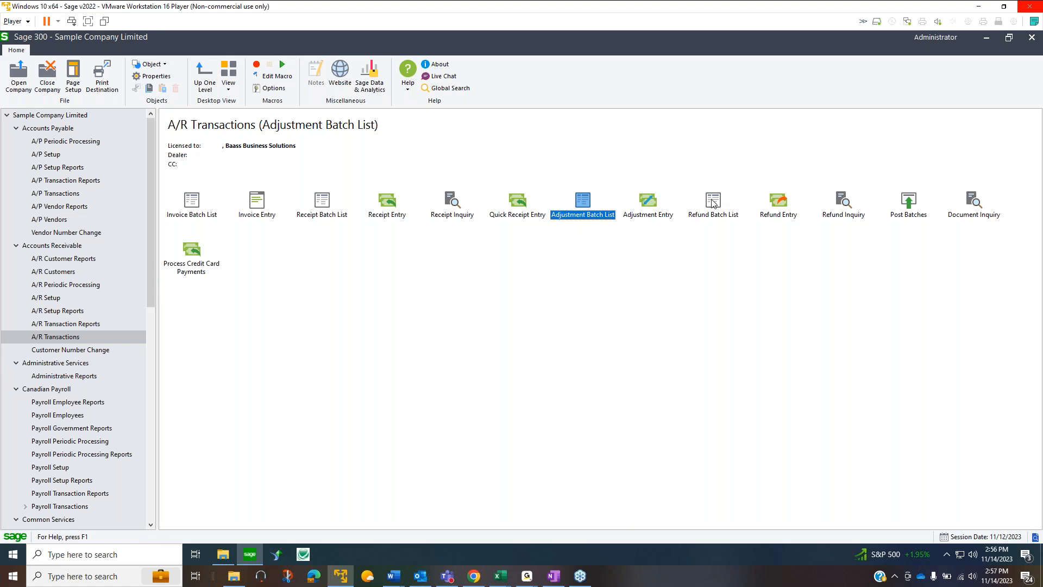
Create a new refund batch in A/R Refund Entry and choose the active RTL-group customer listed below the two Bargain Mart customers
double_click(781, 201)
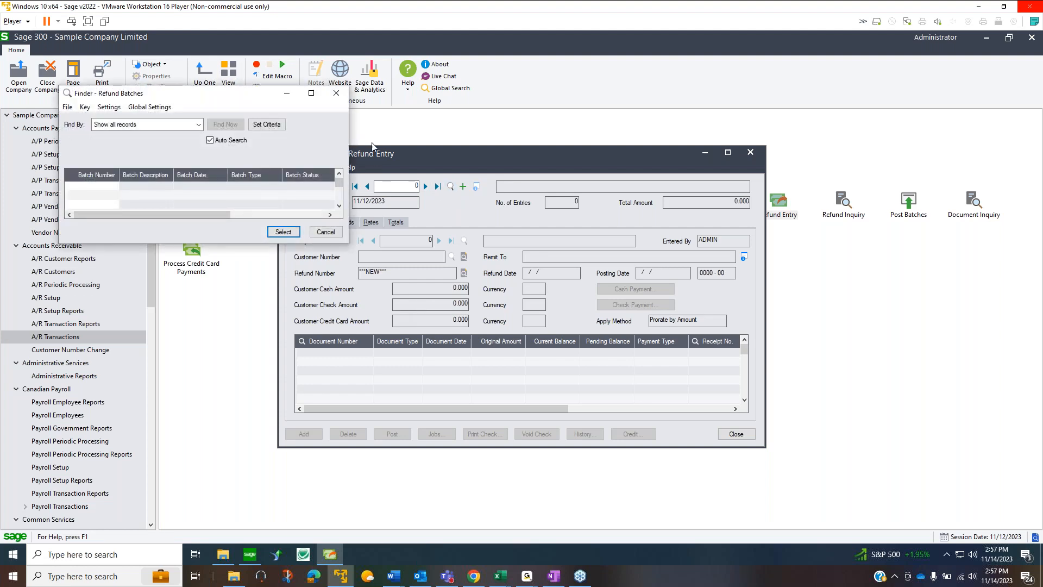
click(337, 93)
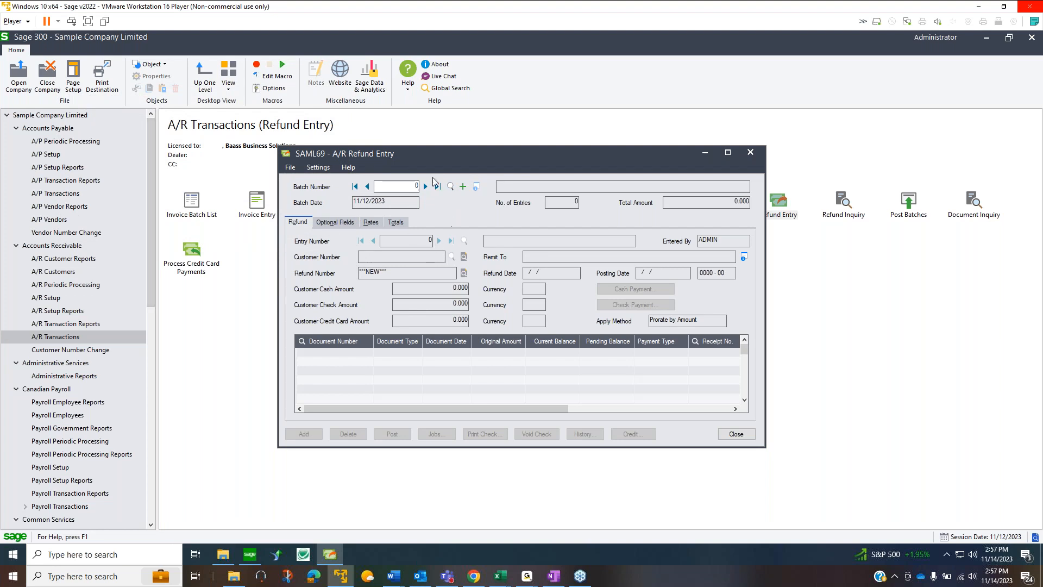
click(463, 186)
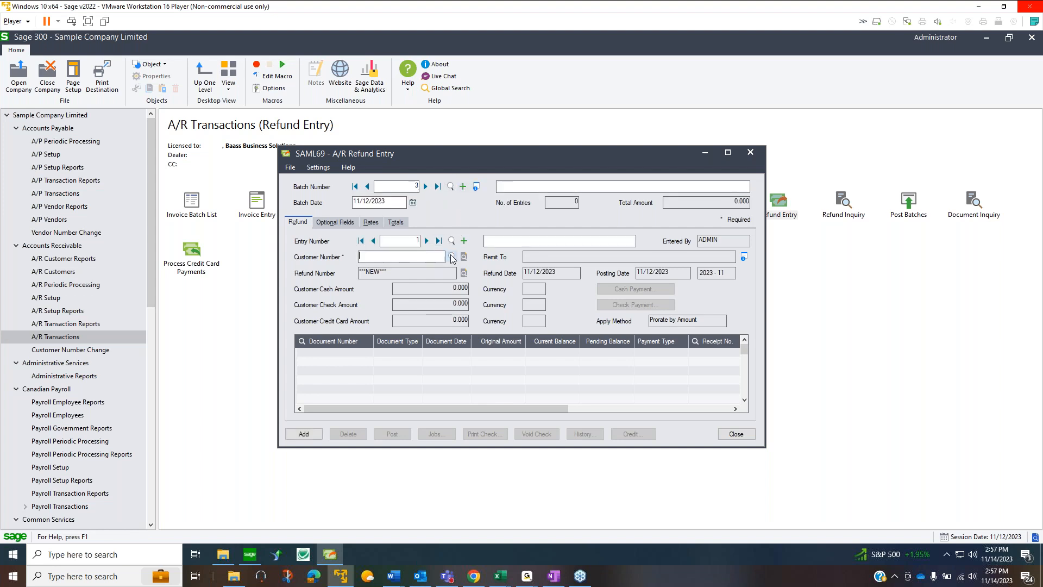
click(452, 257)
click(190, 205)
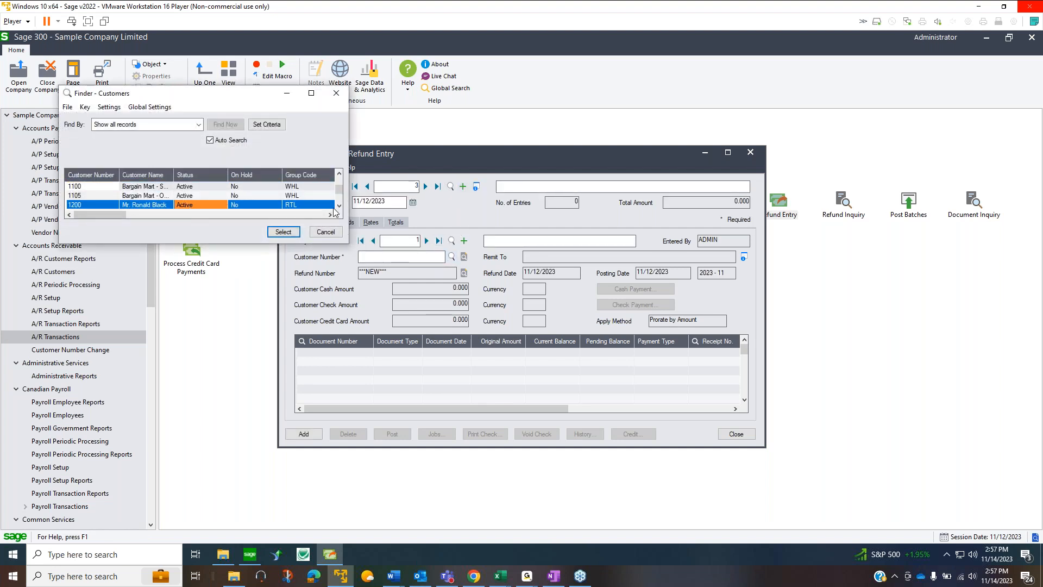
click(283, 232)
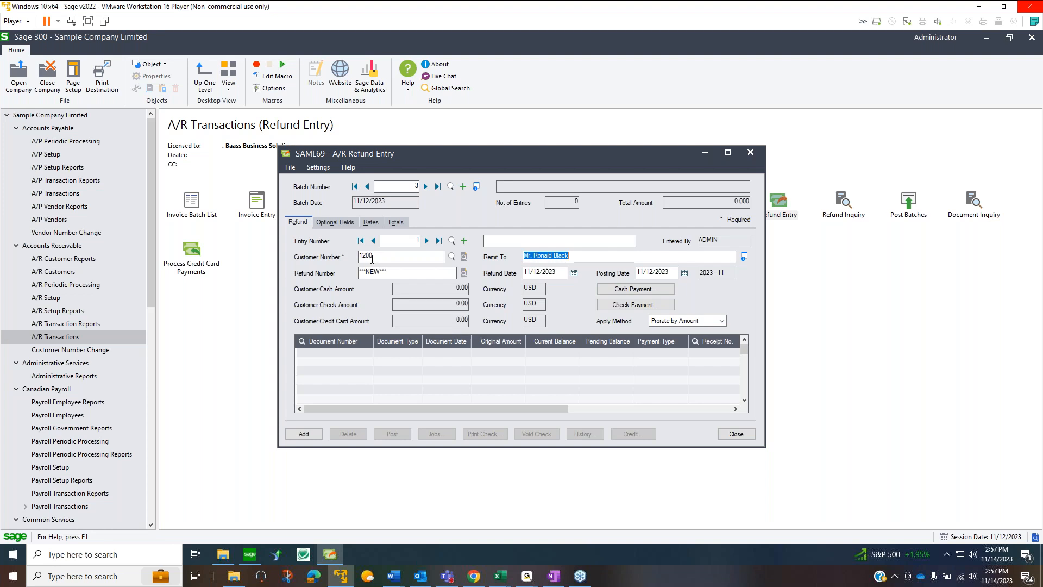
Check the customer's remit-to information and set the refund's apply method to Top Down
click(743, 255)
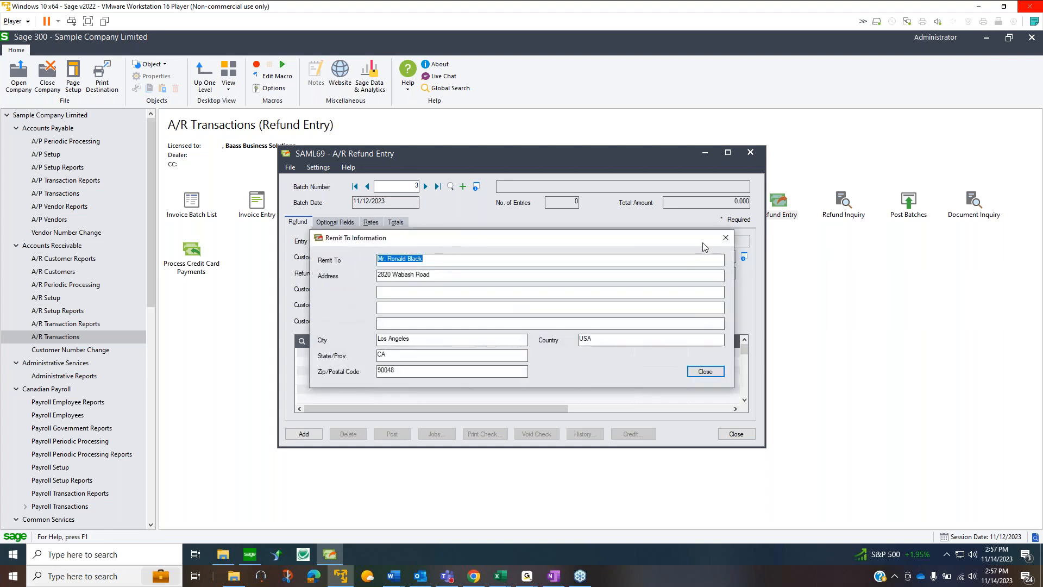
click(730, 236)
scroll(716, 321, down, 1)
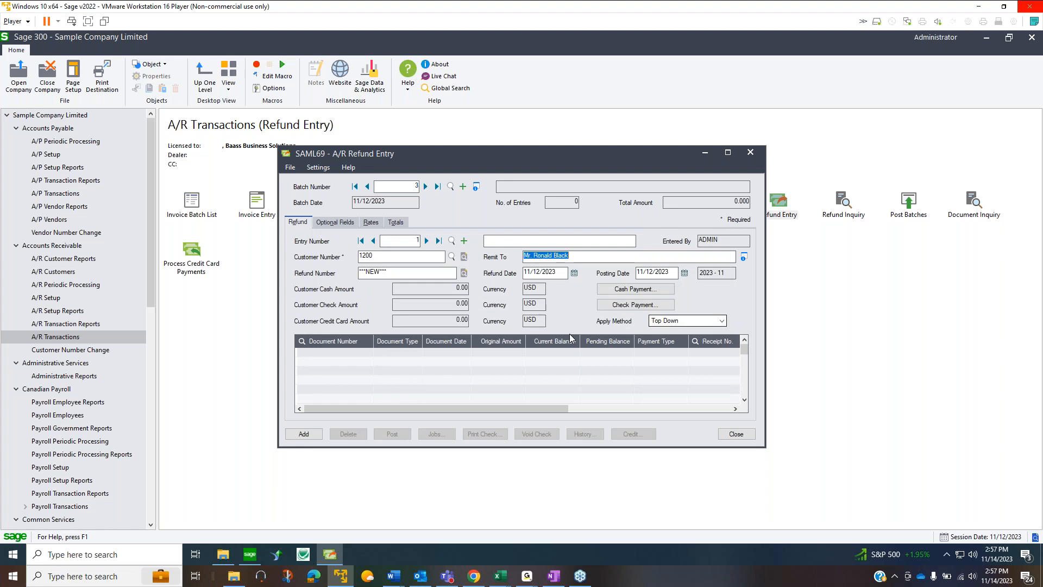
Add a refund detail line for the customer's credit note dated 1/4/2020, found through the document finder
click(351, 353)
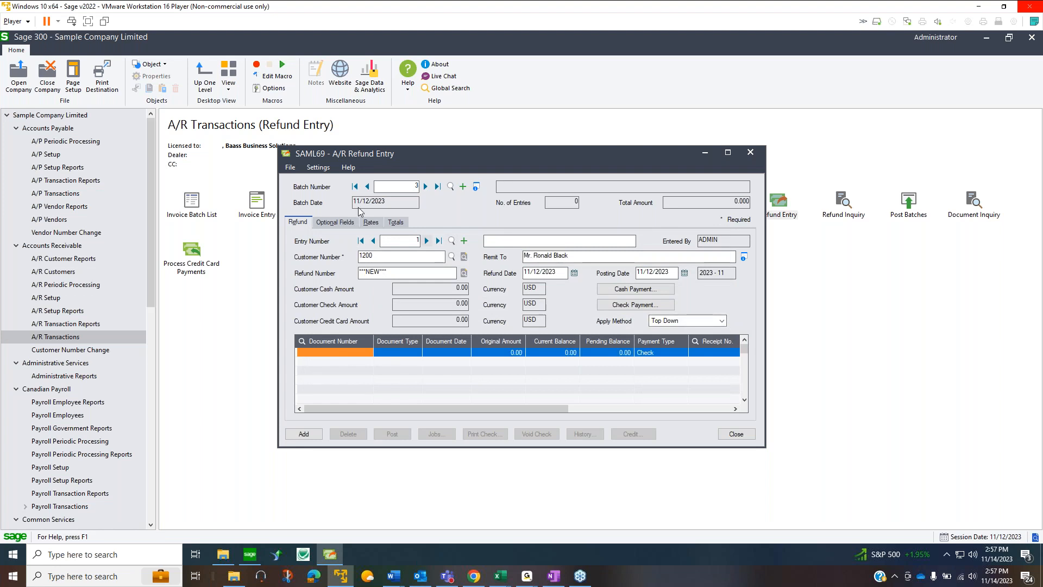
click(302, 341)
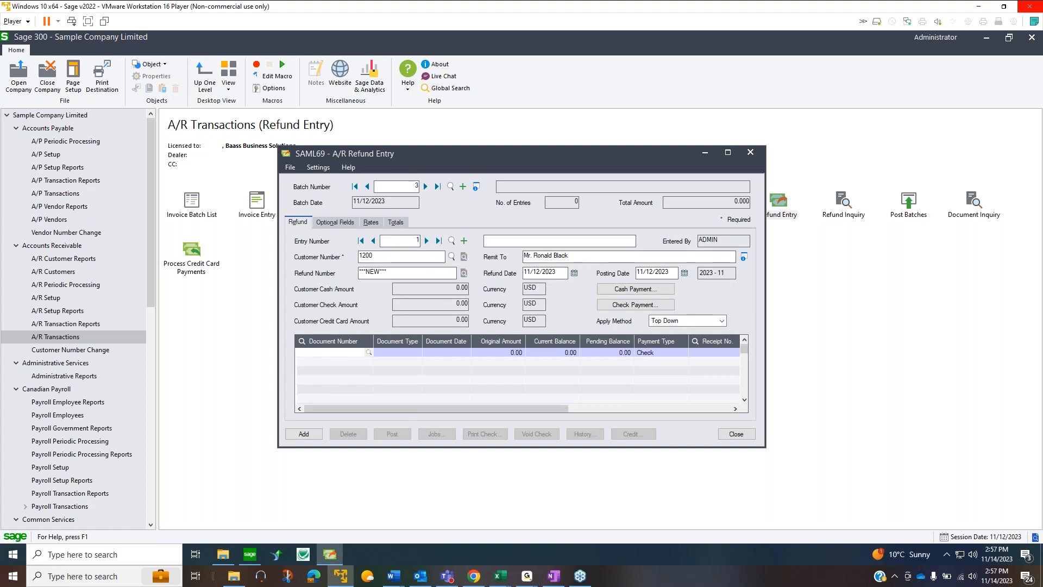
click(211, 186)
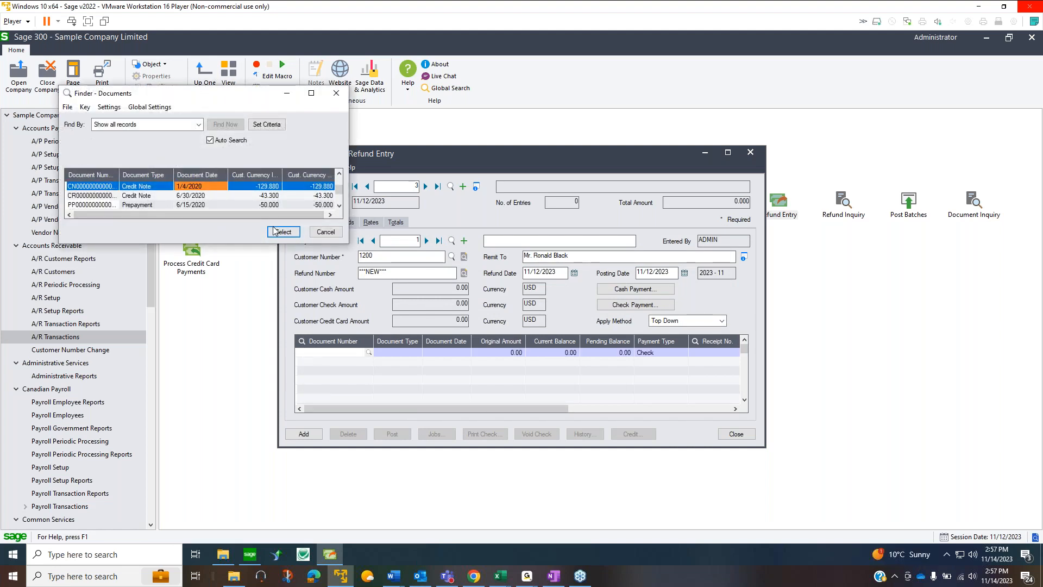
click(262, 205)
click(265, 187)
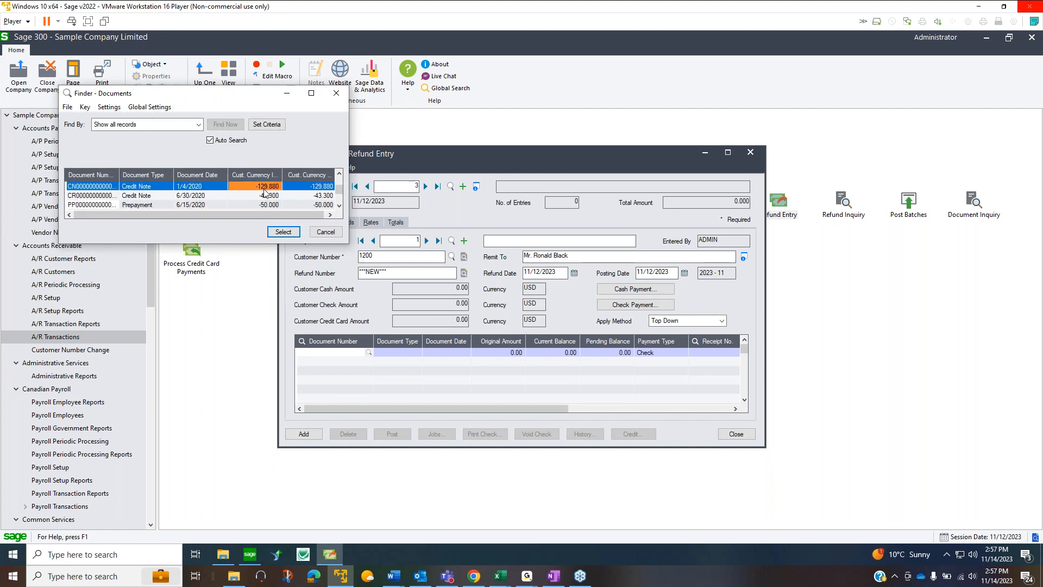
click(282, 232)
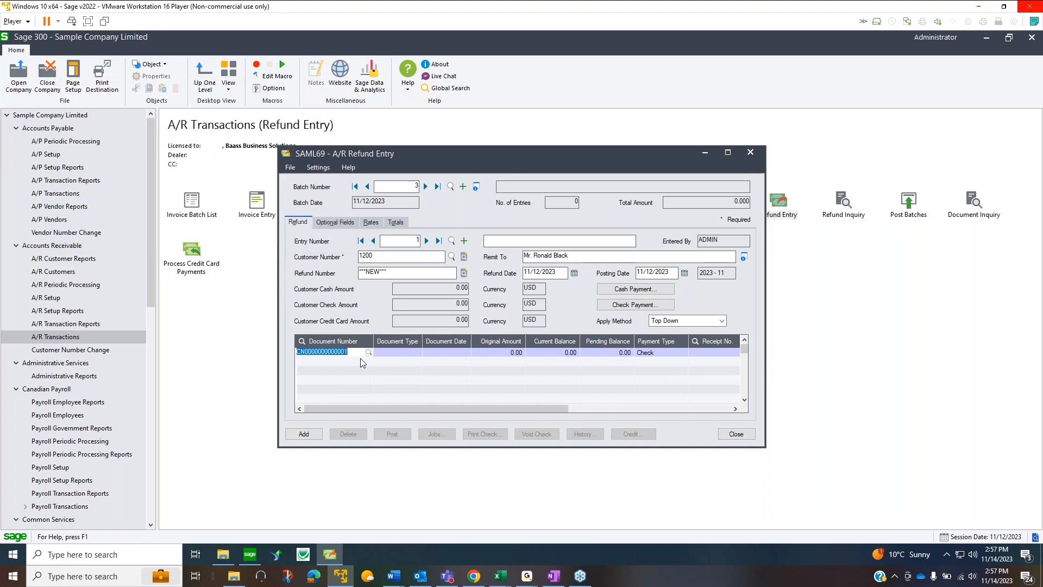
click(477, 366)
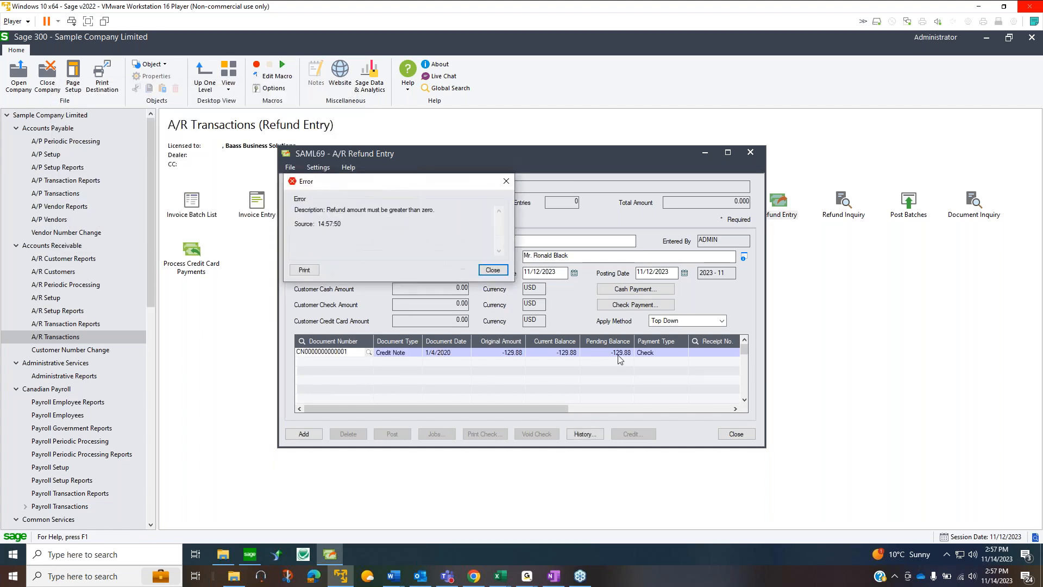
Dismiss the refund amount errors and close A/R Refund Entry without adding the new refund entry
click(497, 271)
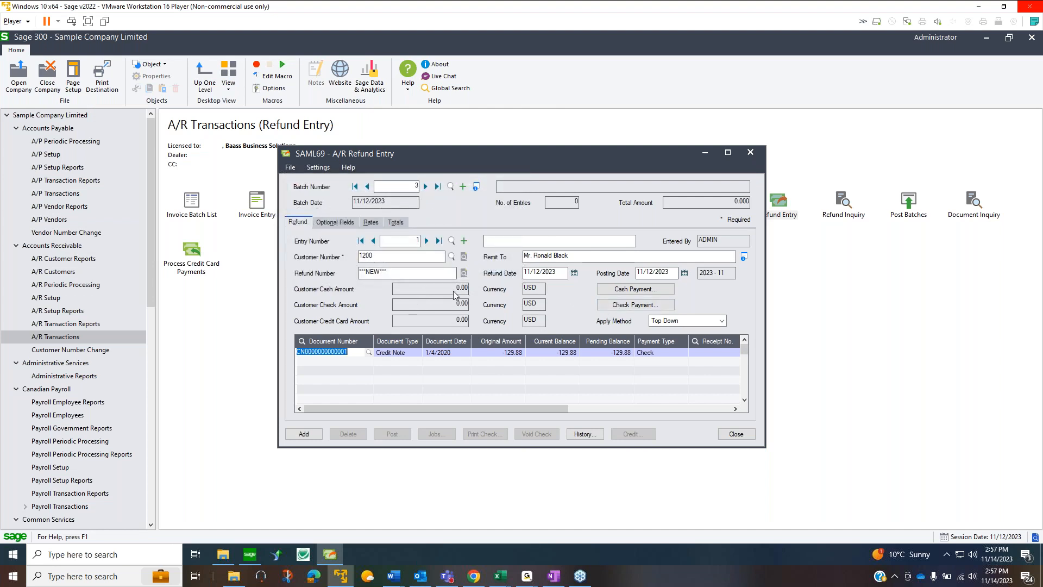
click(382, 271)
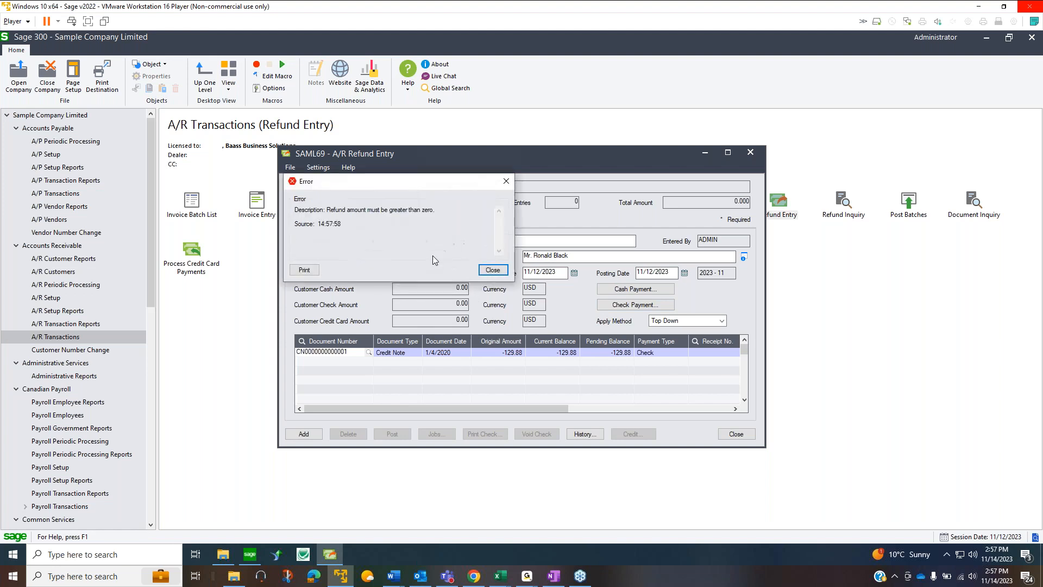
click(492, 270)
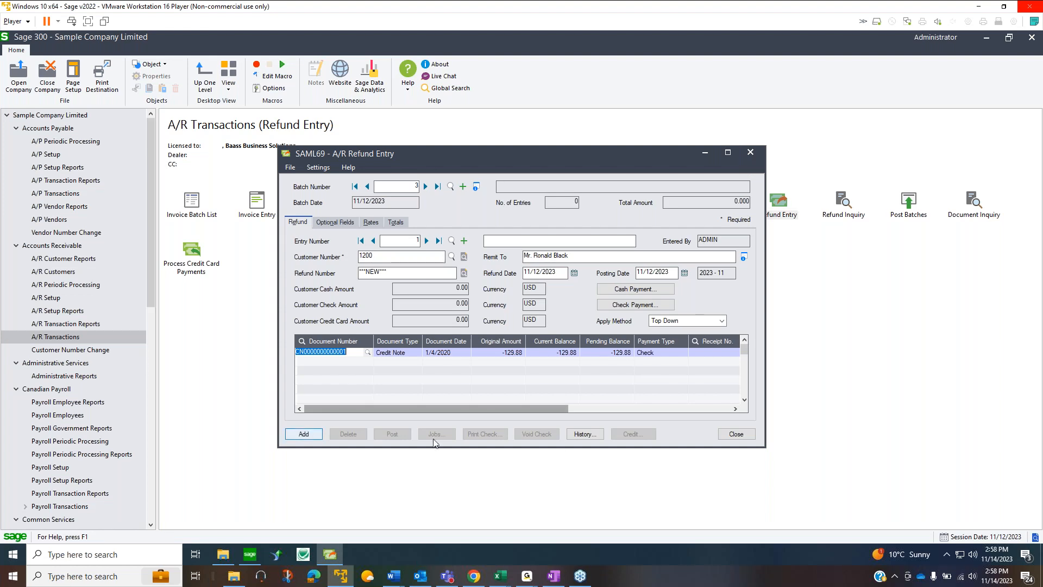
click(742, 435)
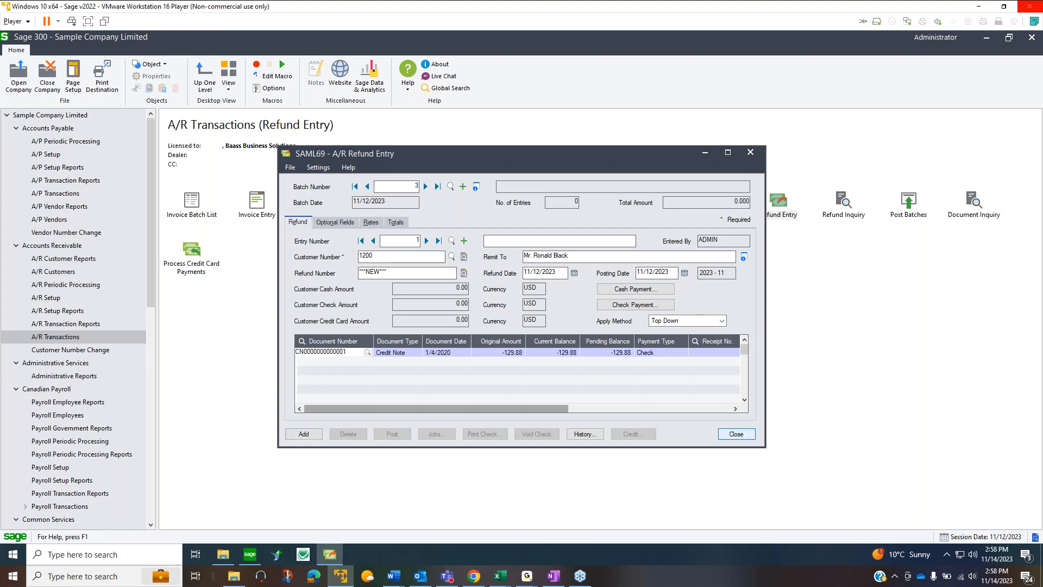
click(484, 270)
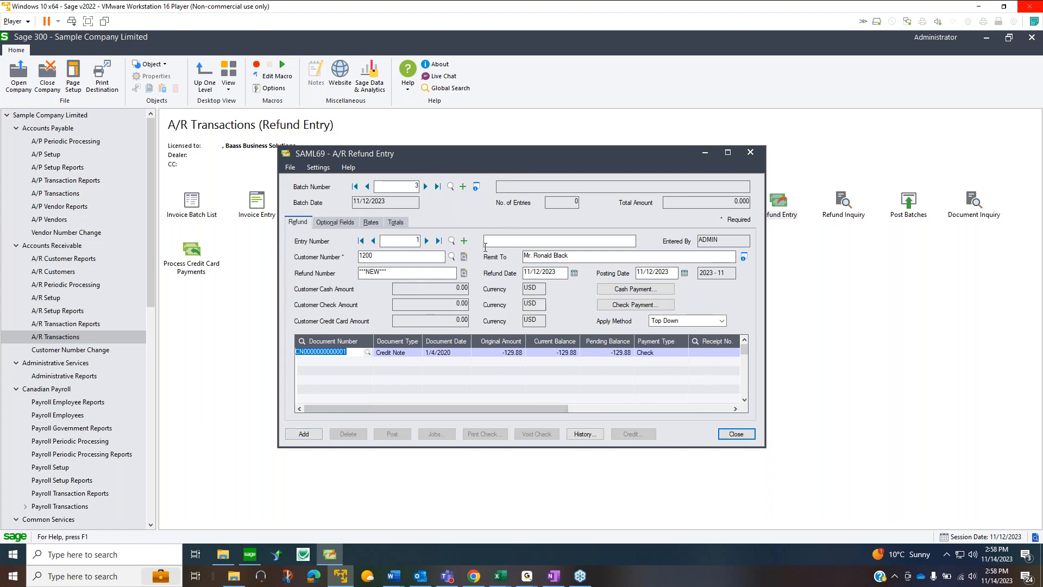
click(751, 152)
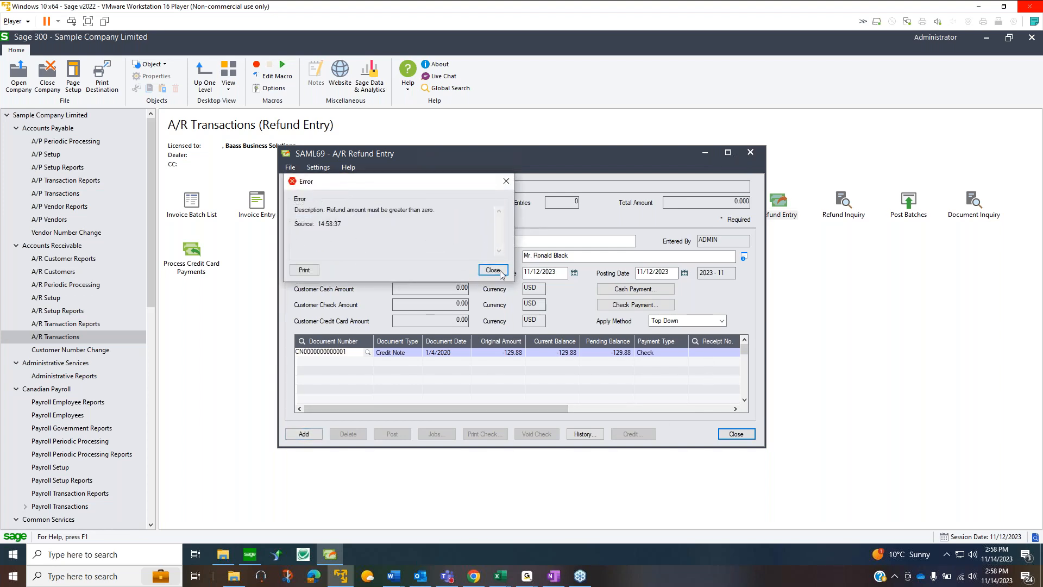
click(488, 273)
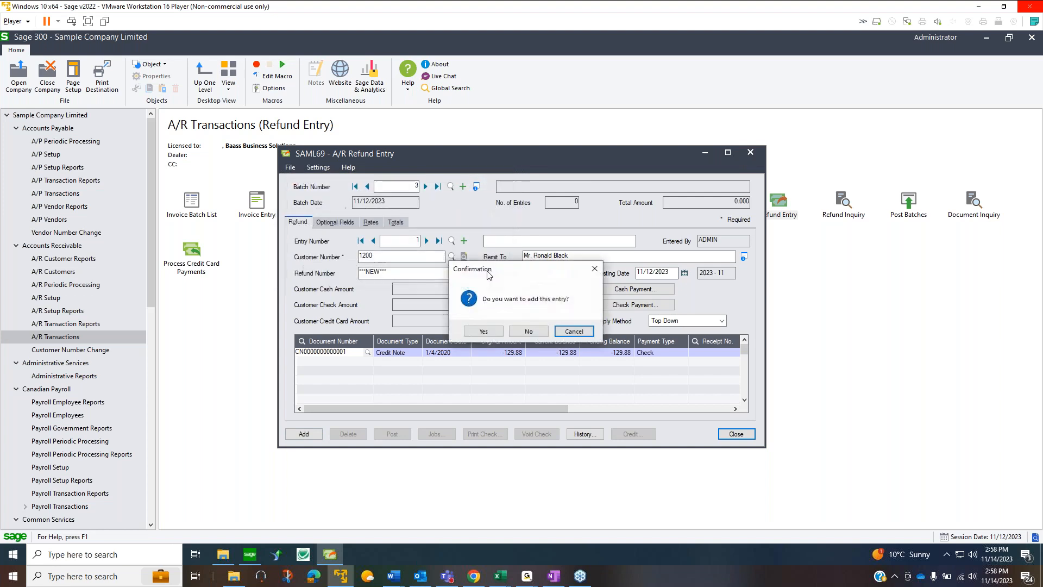
click(520, 329)
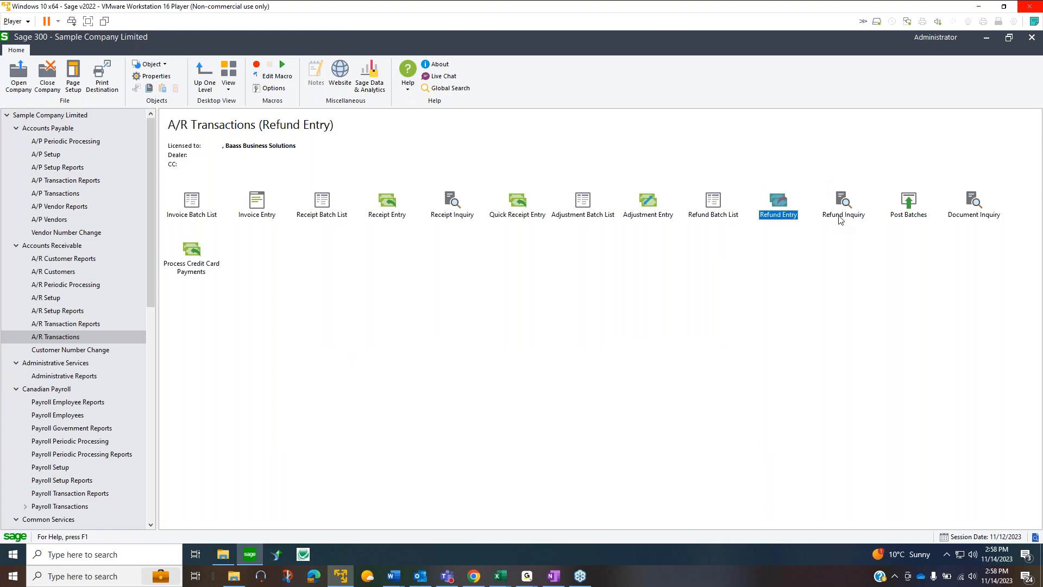
Review the batch type and batch range choices in A/R Post Batches, and close it without posting
double_click(907, 205)
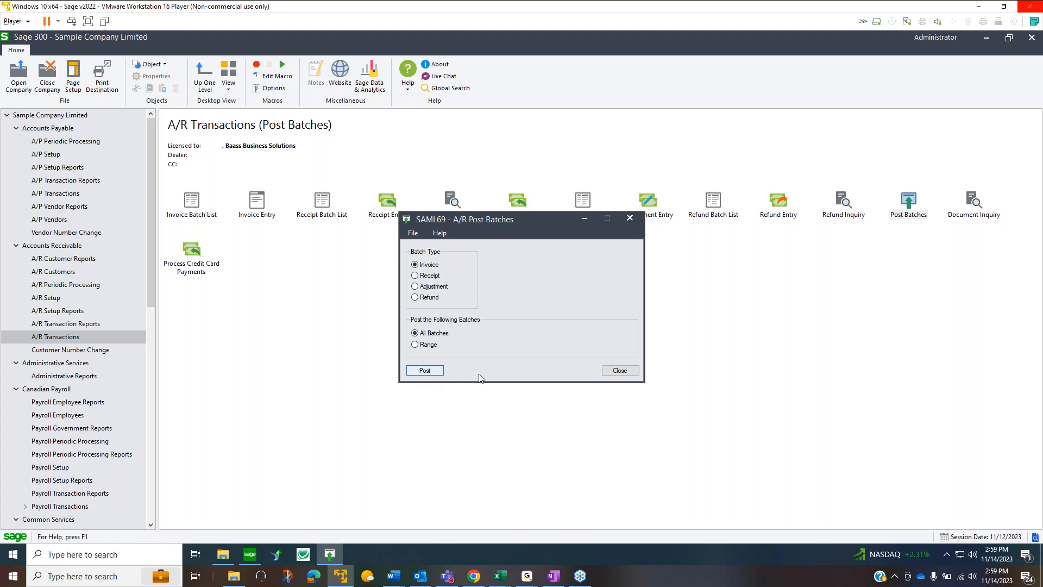
click(617, 372)
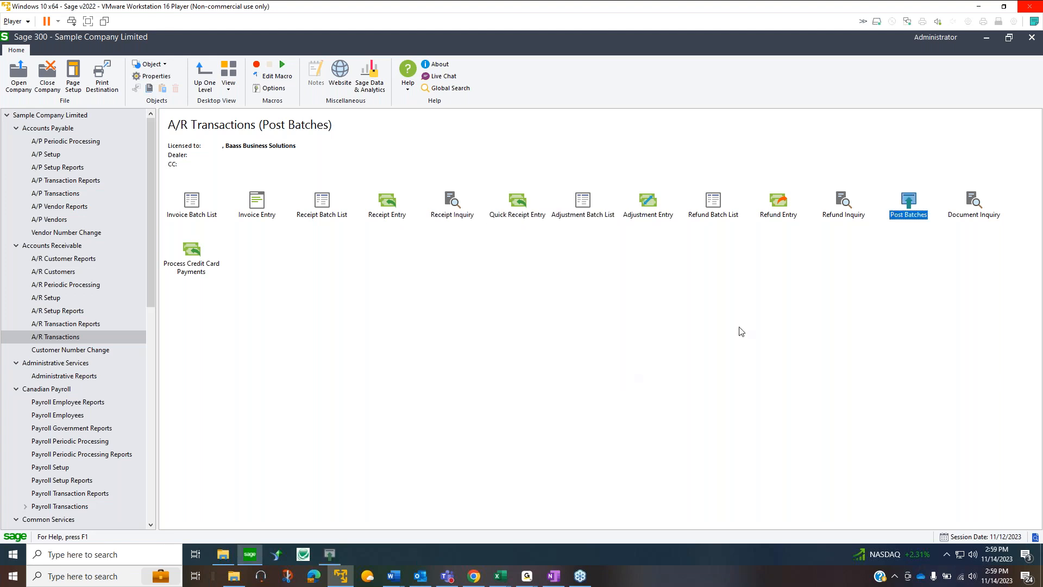
Look up The Courtyard's credit note in A/R Document Inquiry, review its header, ship-to and tax information, and close the inquiry
double_click(974, 201)
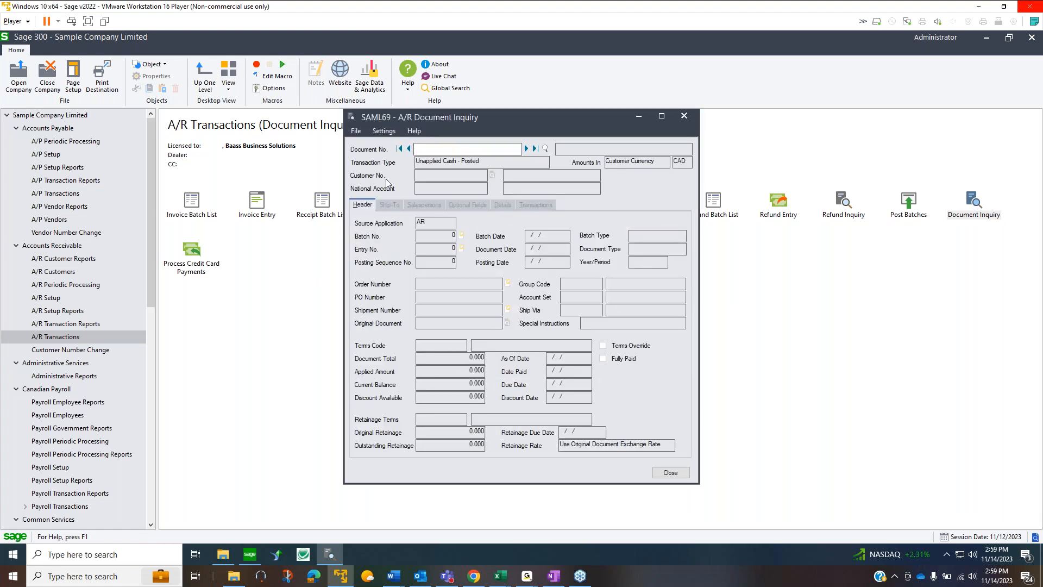
click(545, 149)
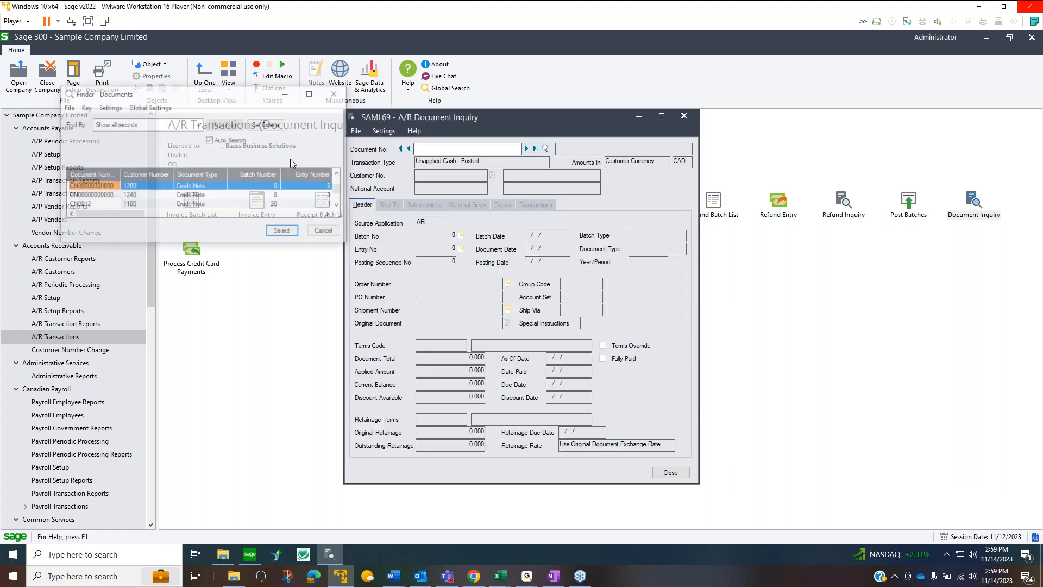
click(138, 195)
click(283, 232)
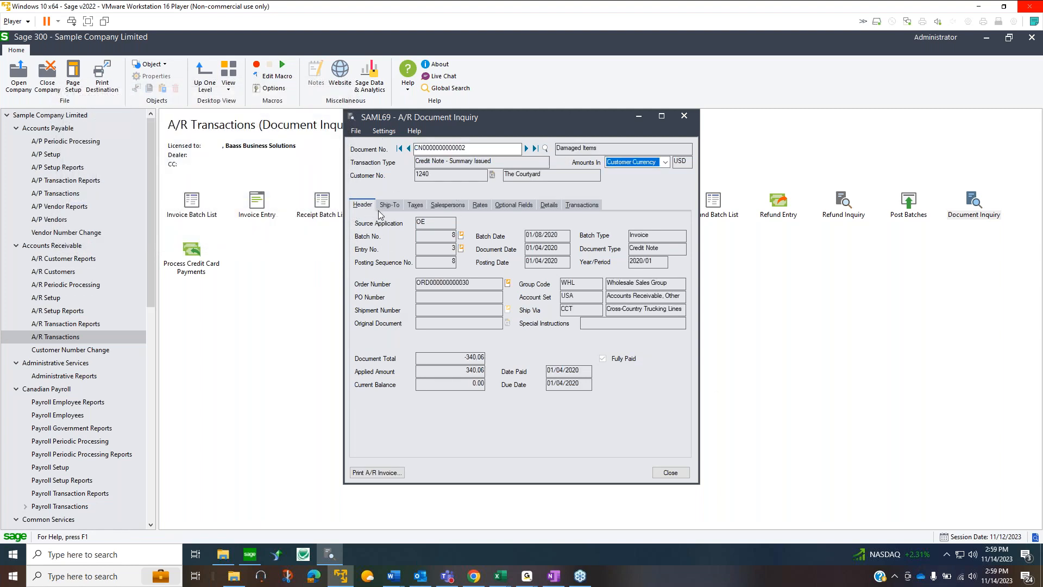
click(388, 207)
click(418, 206)
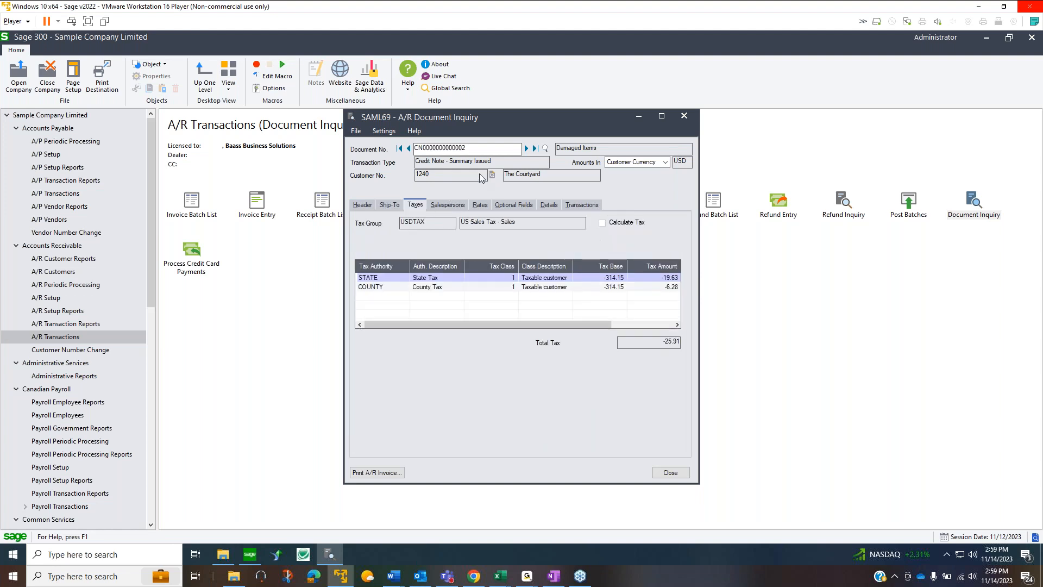
click(684, 115)
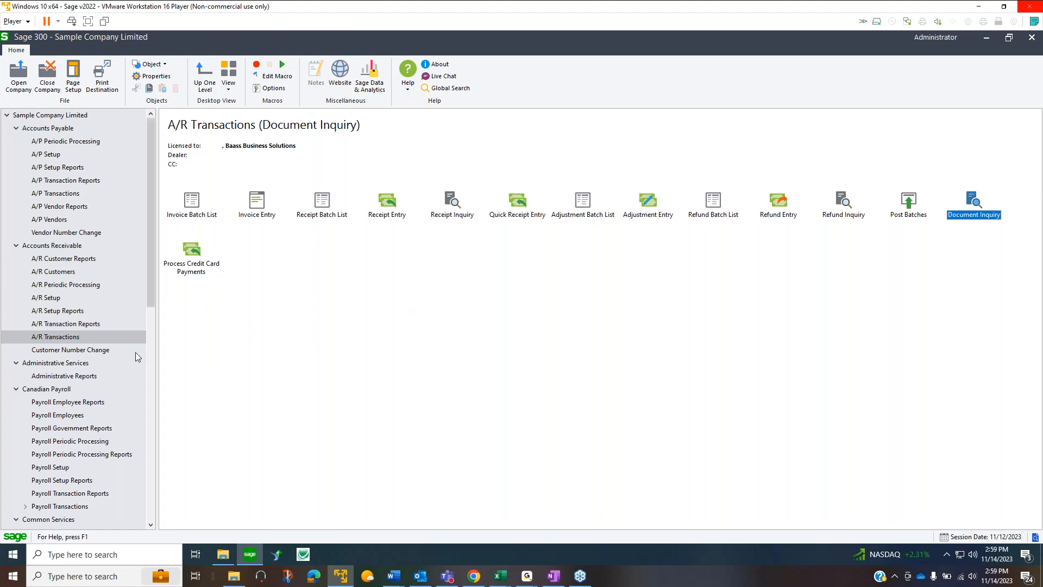
Show the Customer Number Change section of Accounts Receivable
click(100, 355)
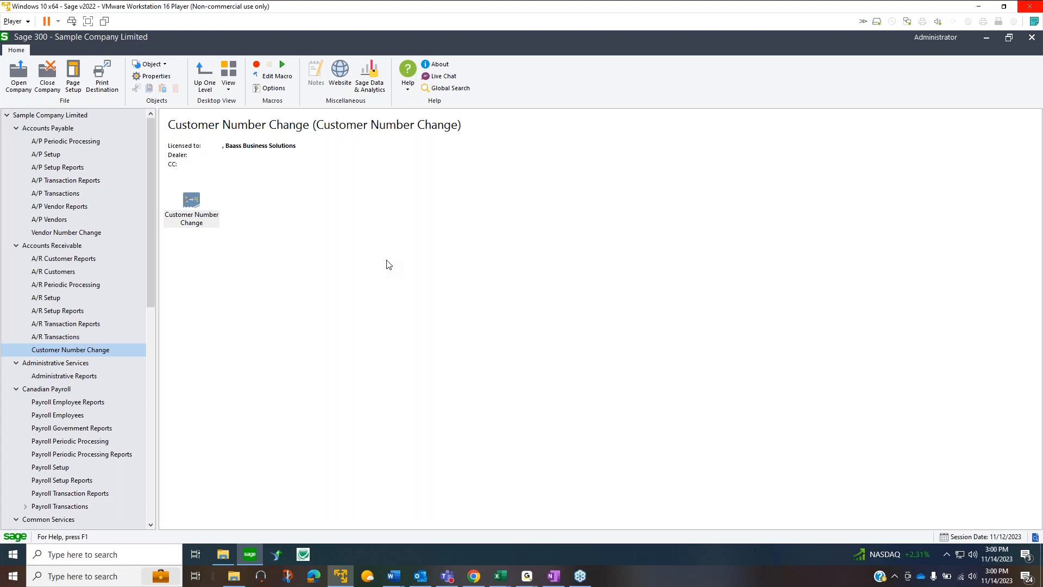
click(325, 260)
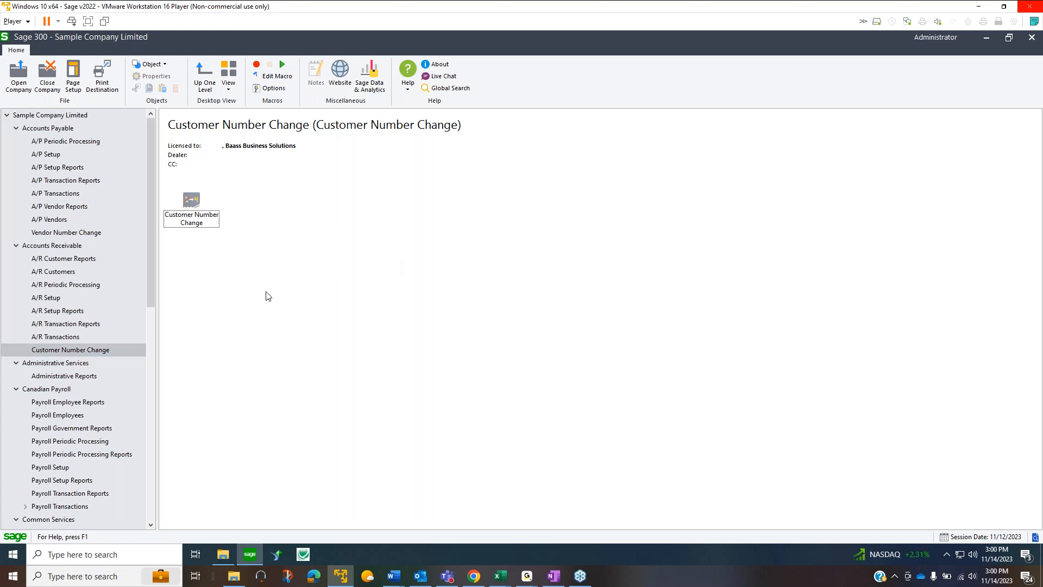